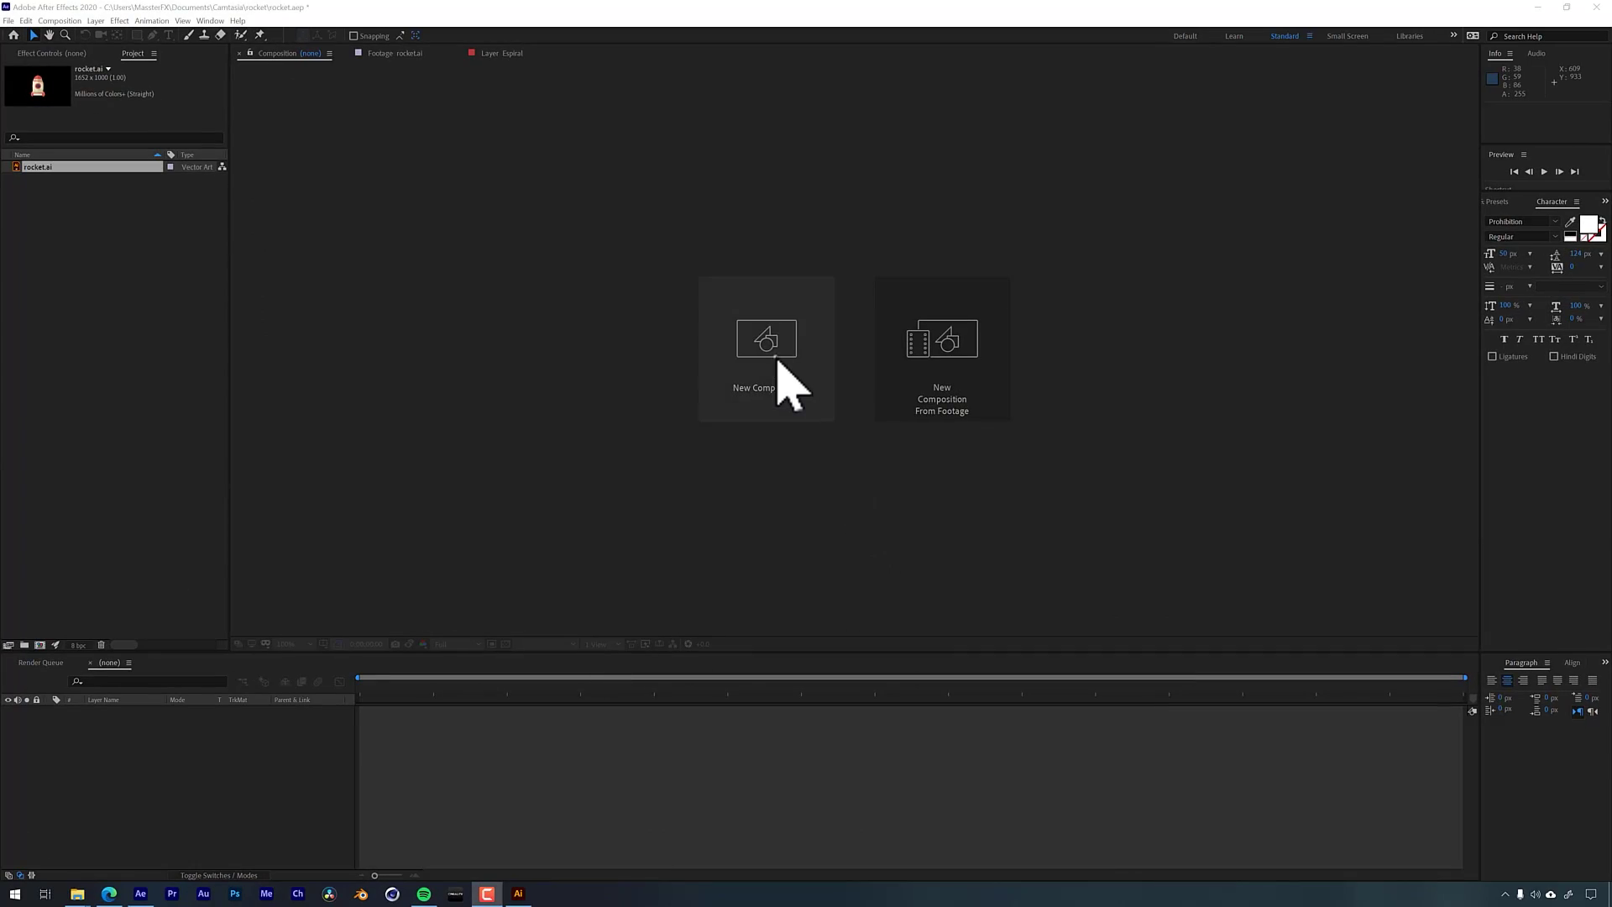
Create a 1920×1080, 60 fps, 6-second composition named 'Rocket' with a black background
{"action": "left_click", "coordinate": [775, 357]}
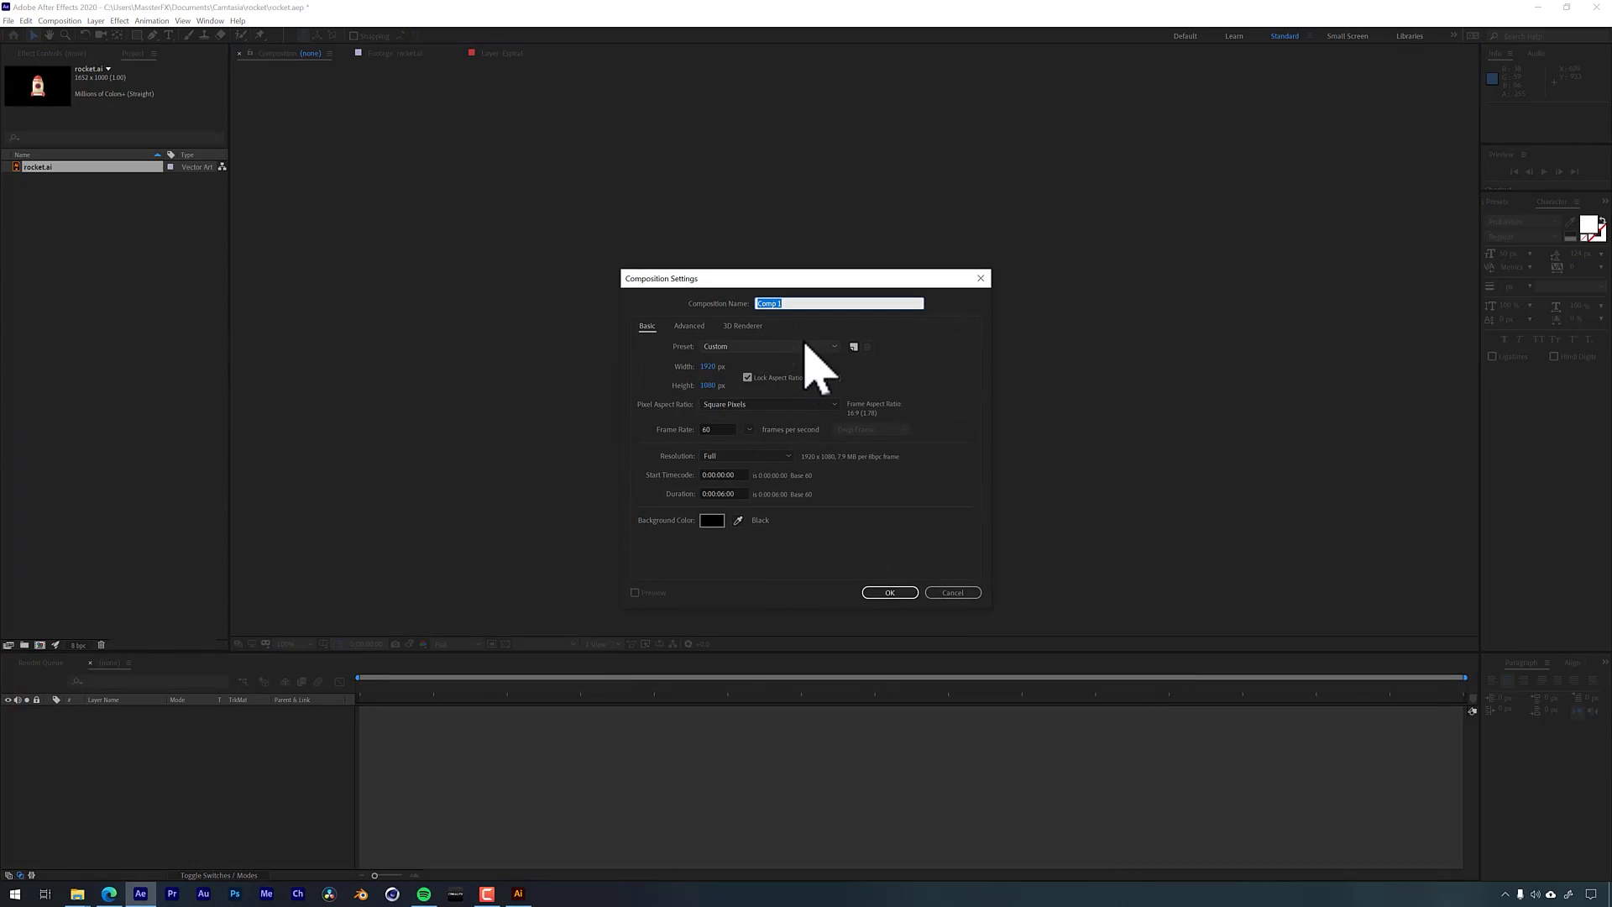
{"action": "type", "text": "Rocket"}
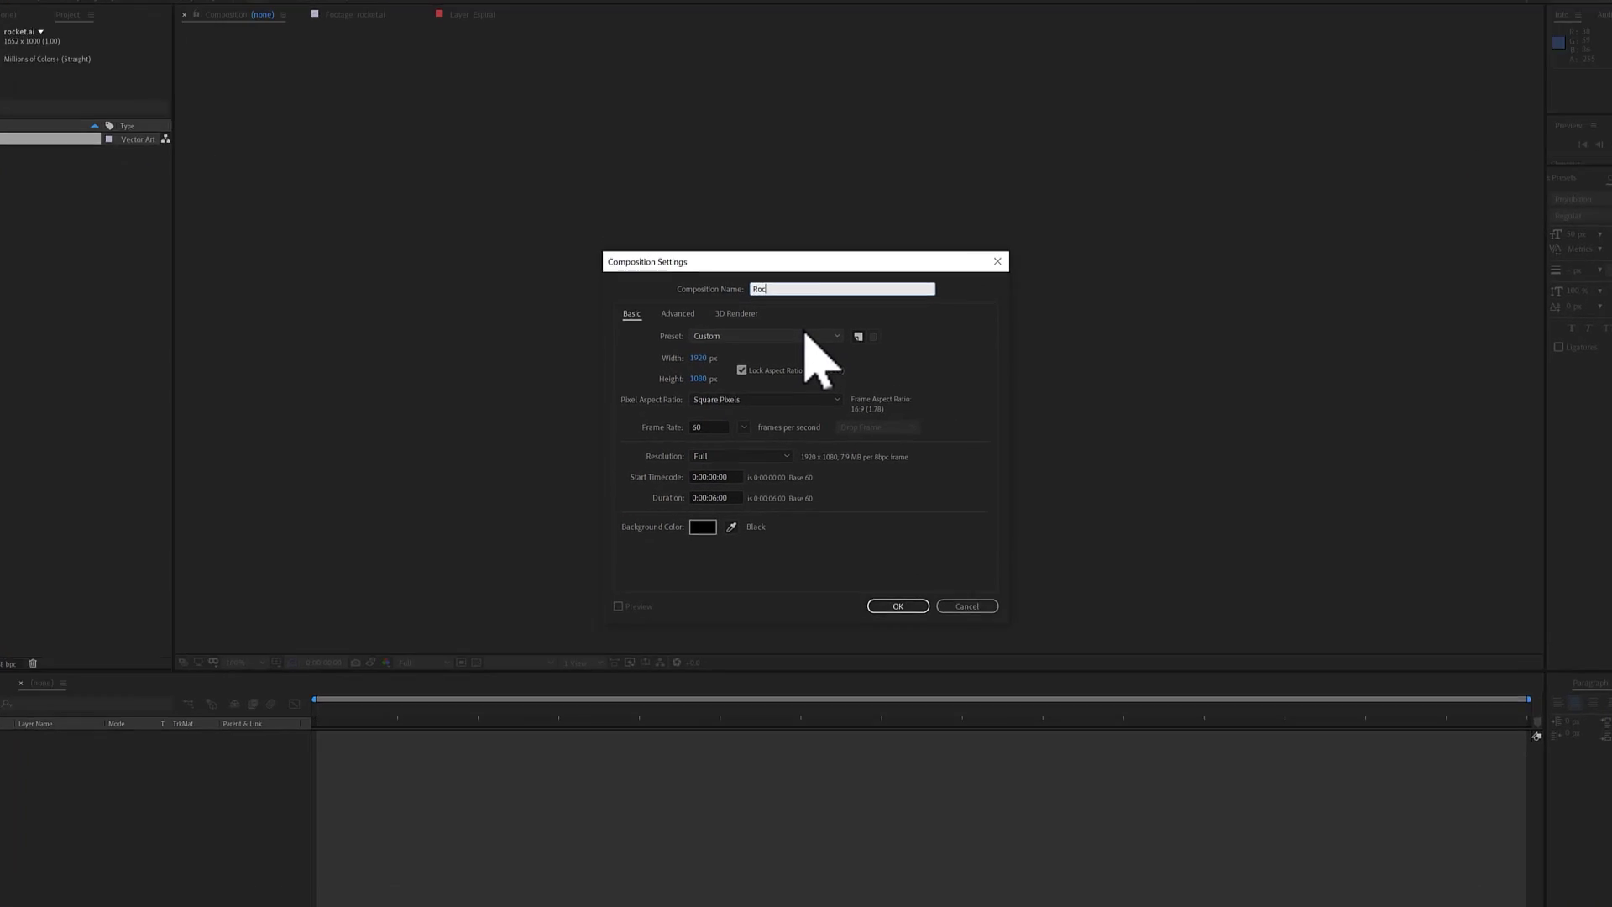
{"action": "left_click", "coordinate": [680, 546]}
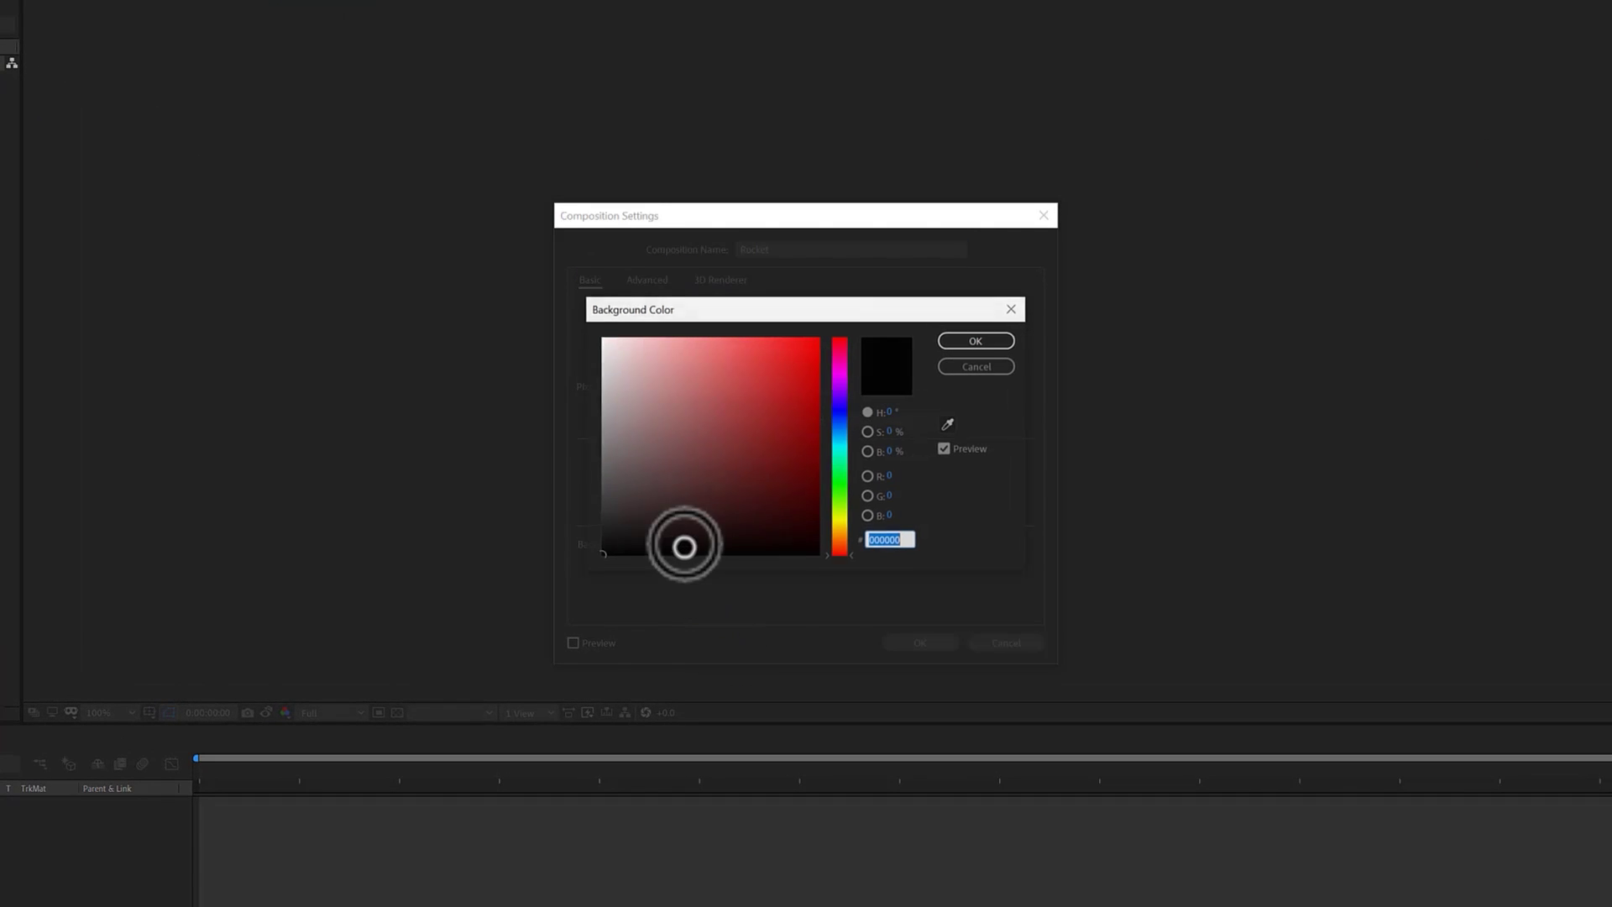
{"action": "left_click", "coordinate": [972, 343]}
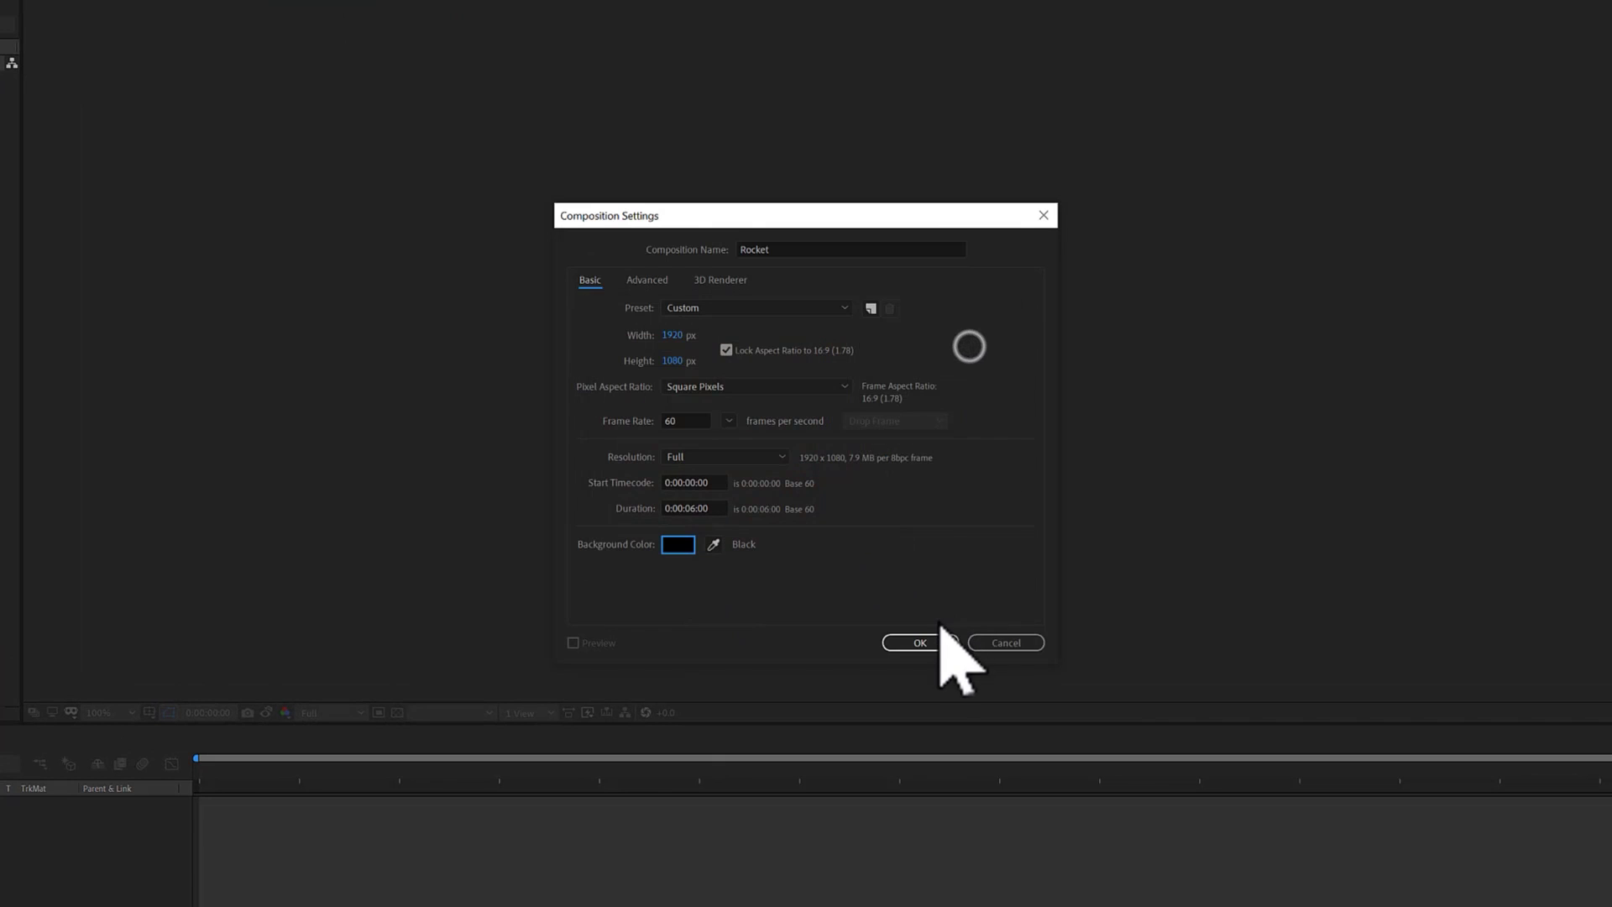
{"action": "left_click", "coordinate": [924, 643]}
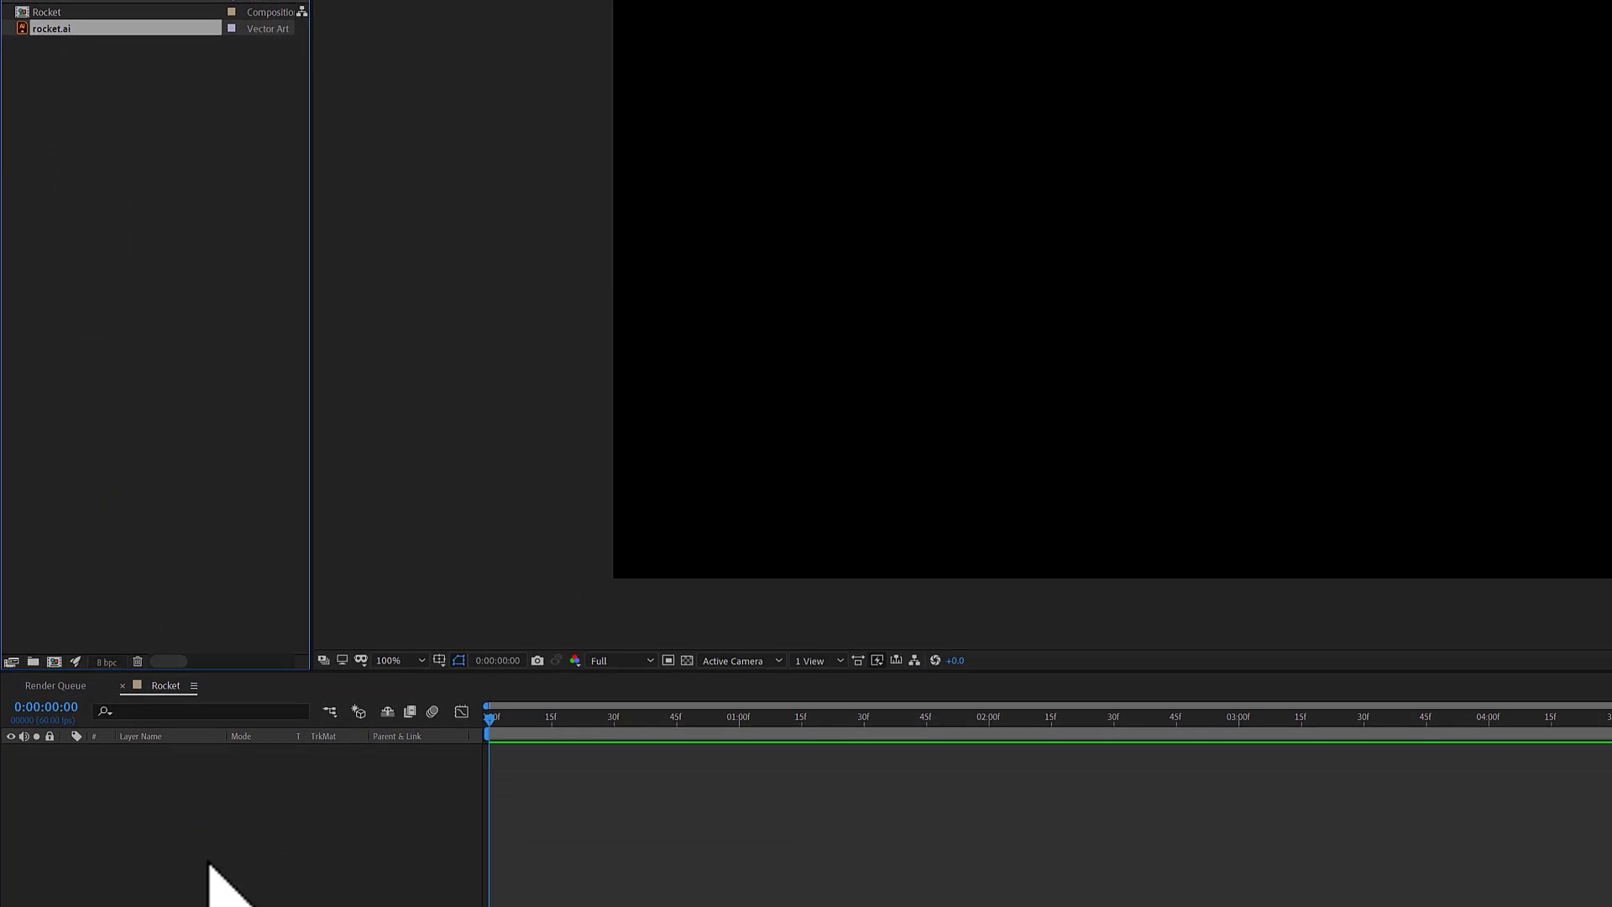
Place rocket.ai scaled to 44%, then add a navy solid named Back beneath it
{"action": "left_click_drag", "start_coordinate": [50, 181], "coordinate": [216, 881]}
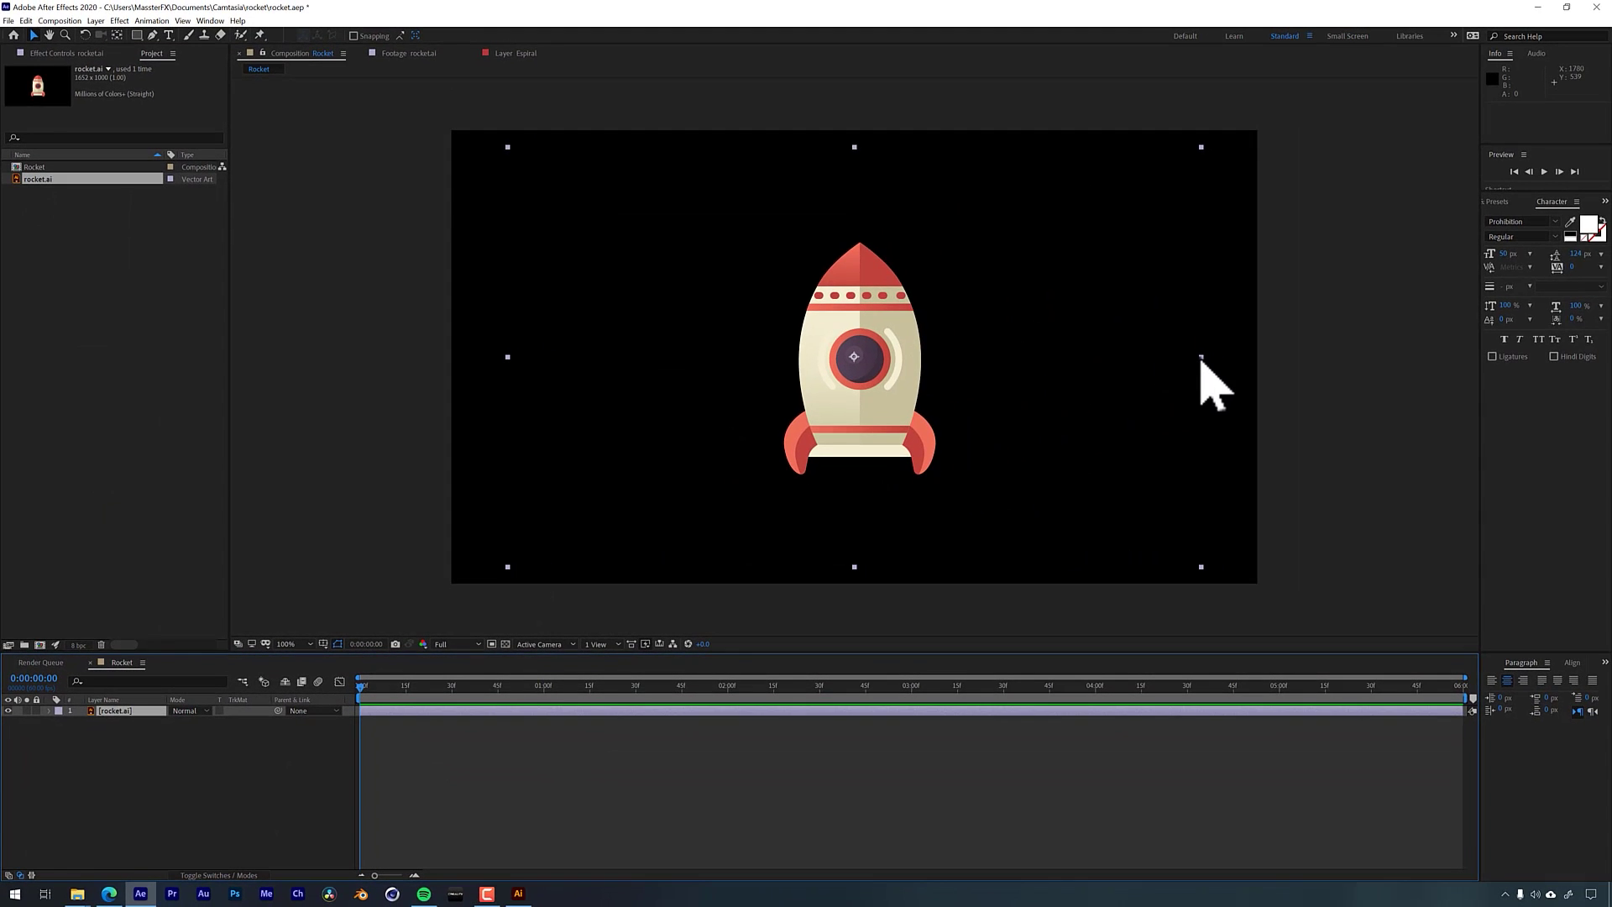
{"action": "left_click_drag", "start_coordinate": [1201, 359], "coordinate": [1008, 386]}
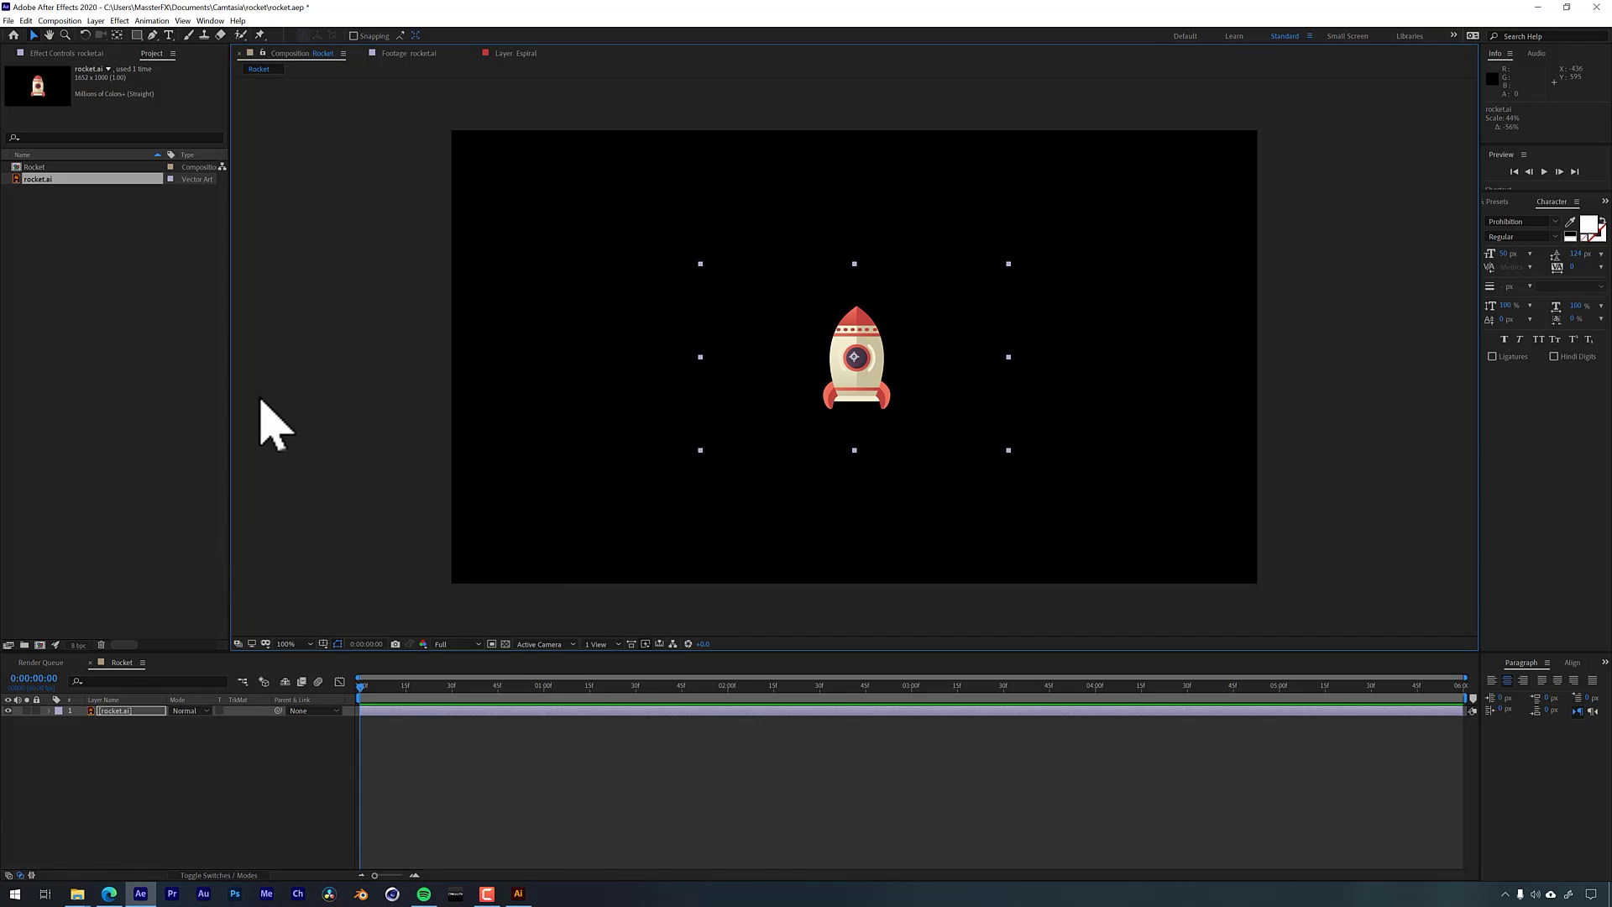
{"action": "left_click", "coordinate": [95, 20]}
{"action": "mouse_move", "coordinate": [126, 30]}
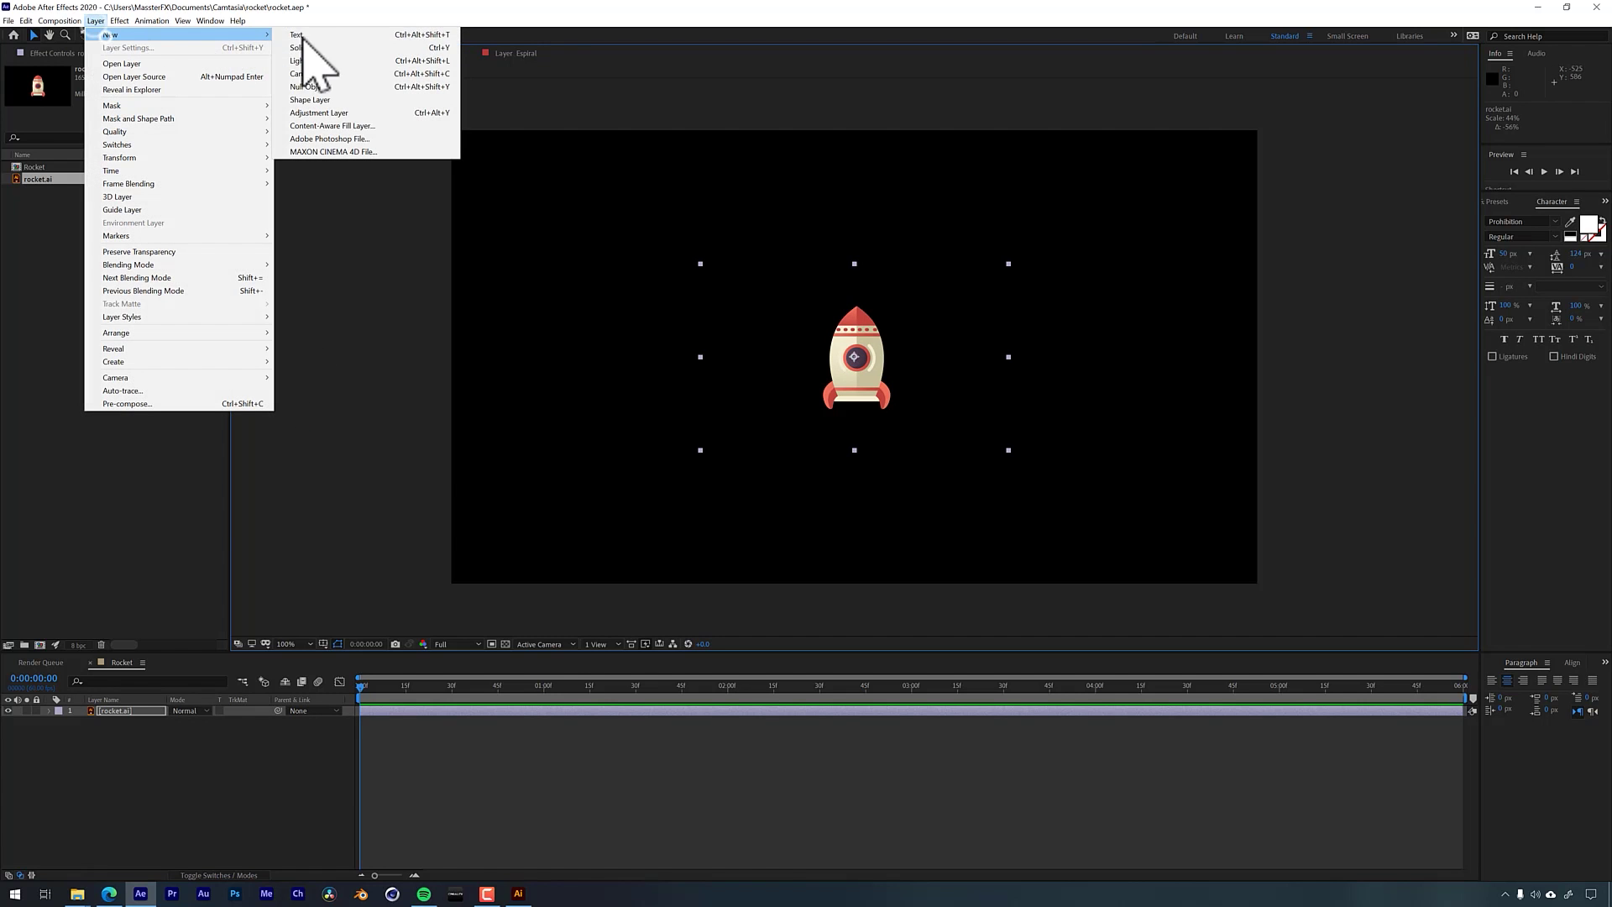
{"action": "left_click", "coordinate": [361, 48]}
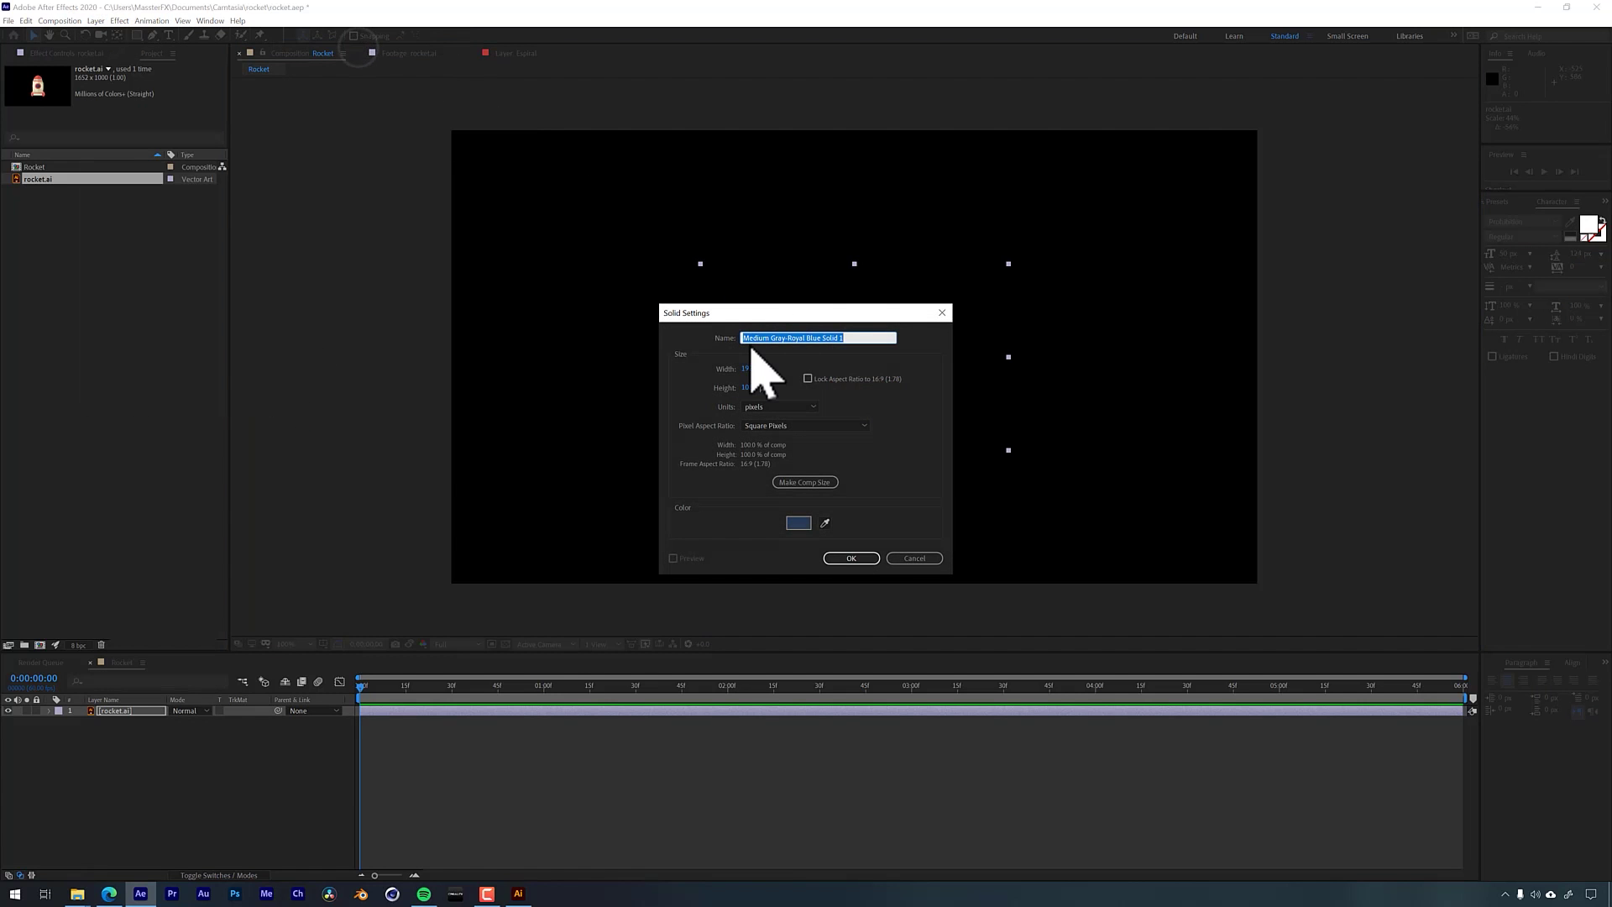
{"action": "key", "text": "Return"}
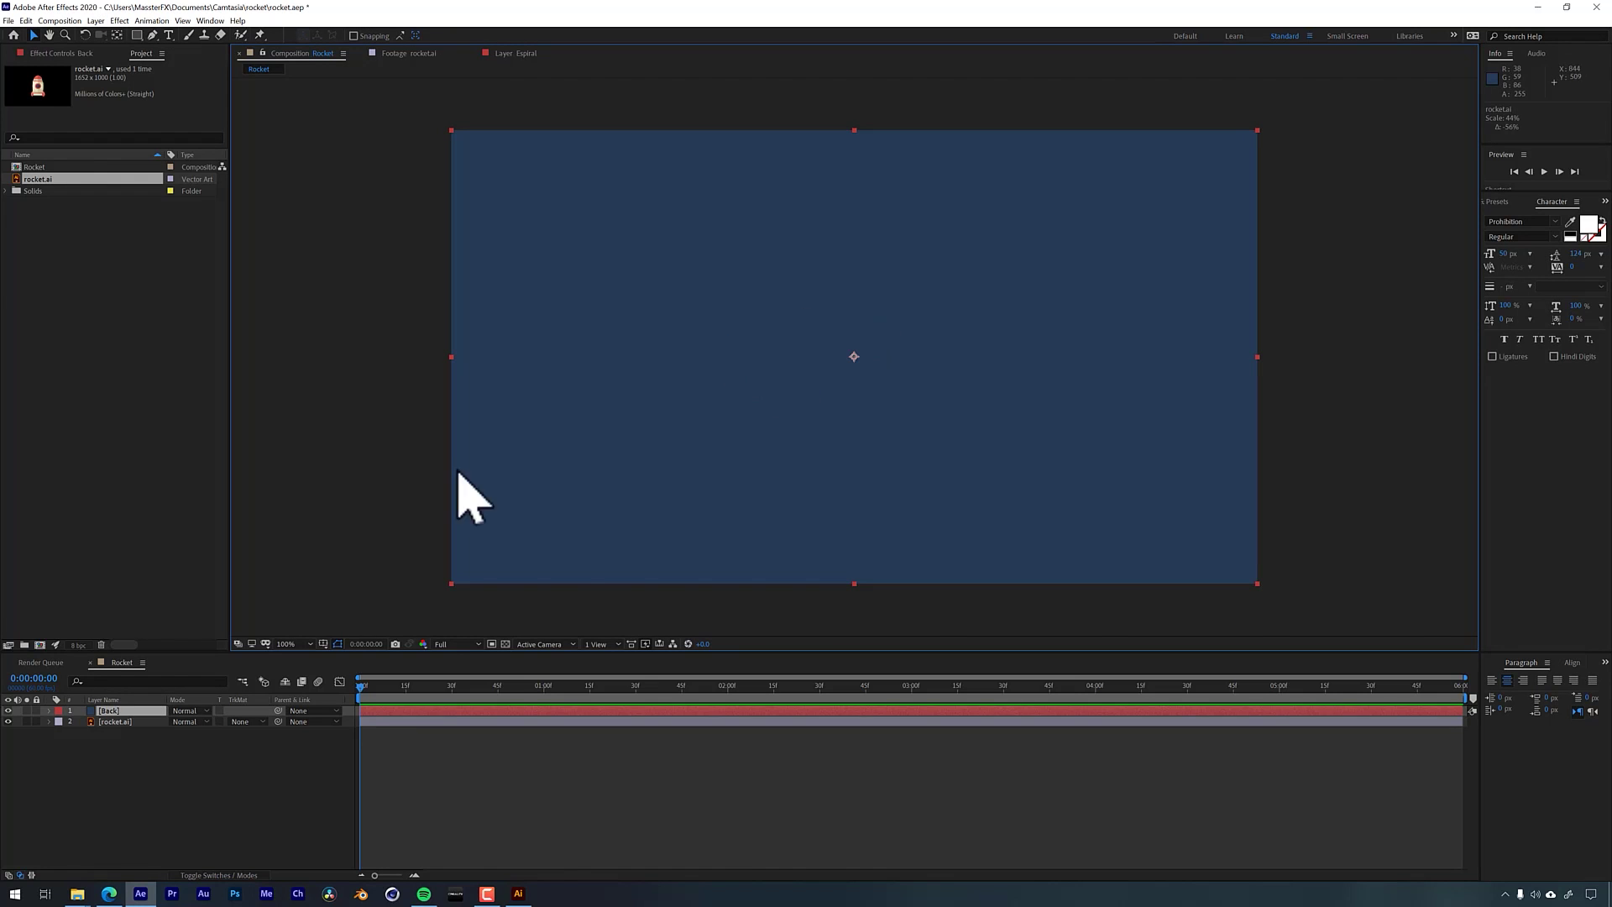
{"action": "left_click", "coordinate": [124, 785]}
{"action": "left_click", "coordinate": [126, 712]}
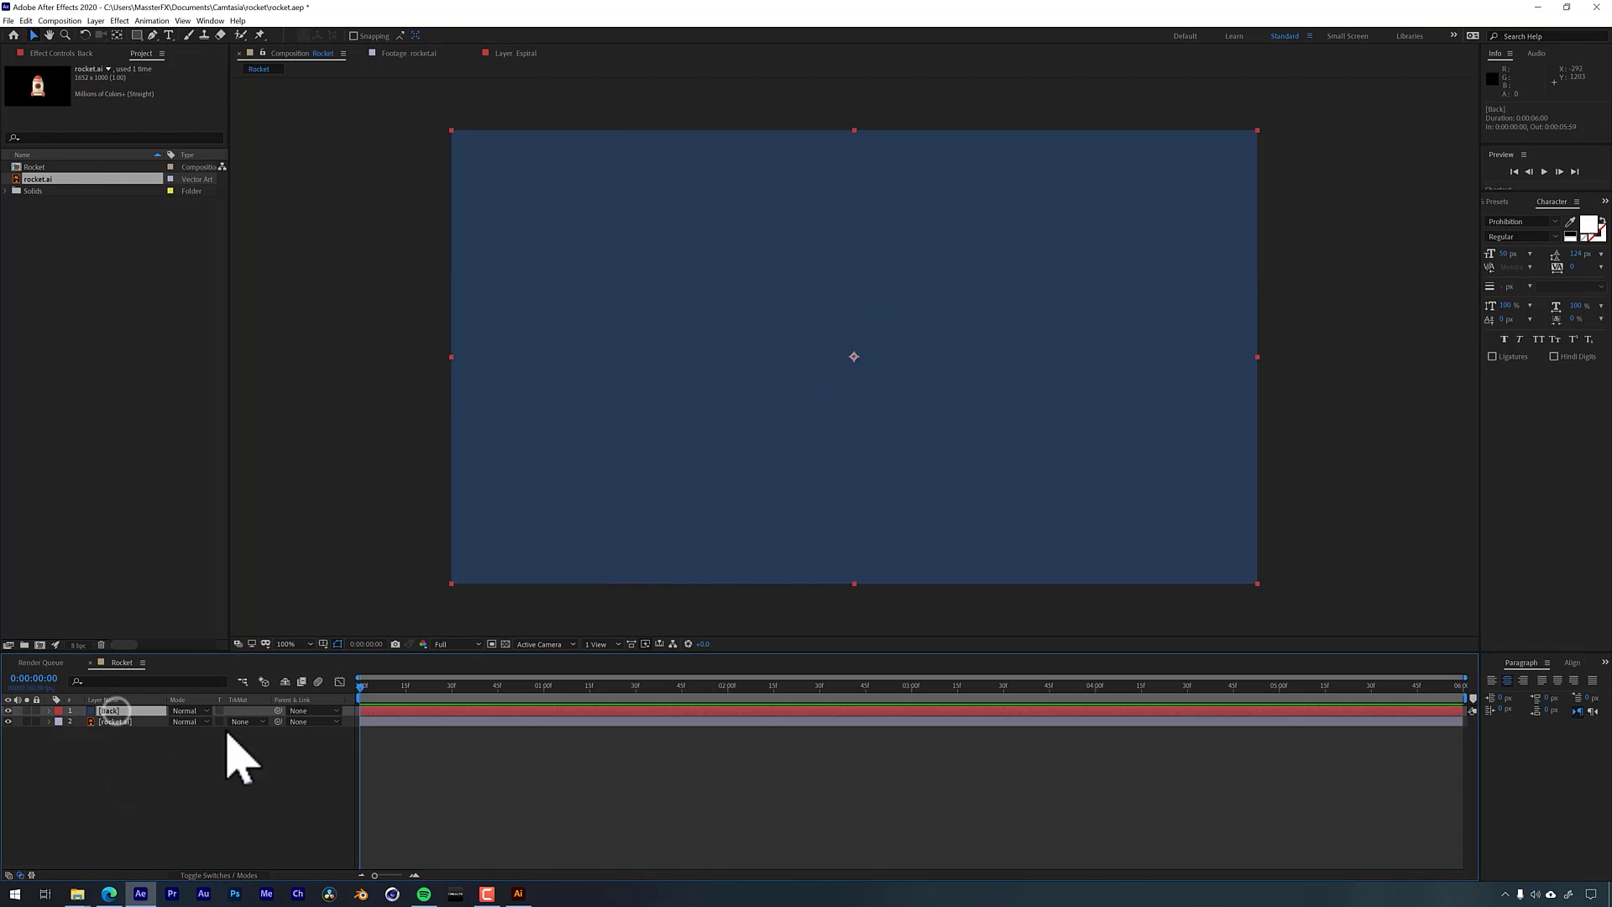
{"action": "left_click_drag", "start_coordinate": [124, 717], "coordinate": [121, 739]}
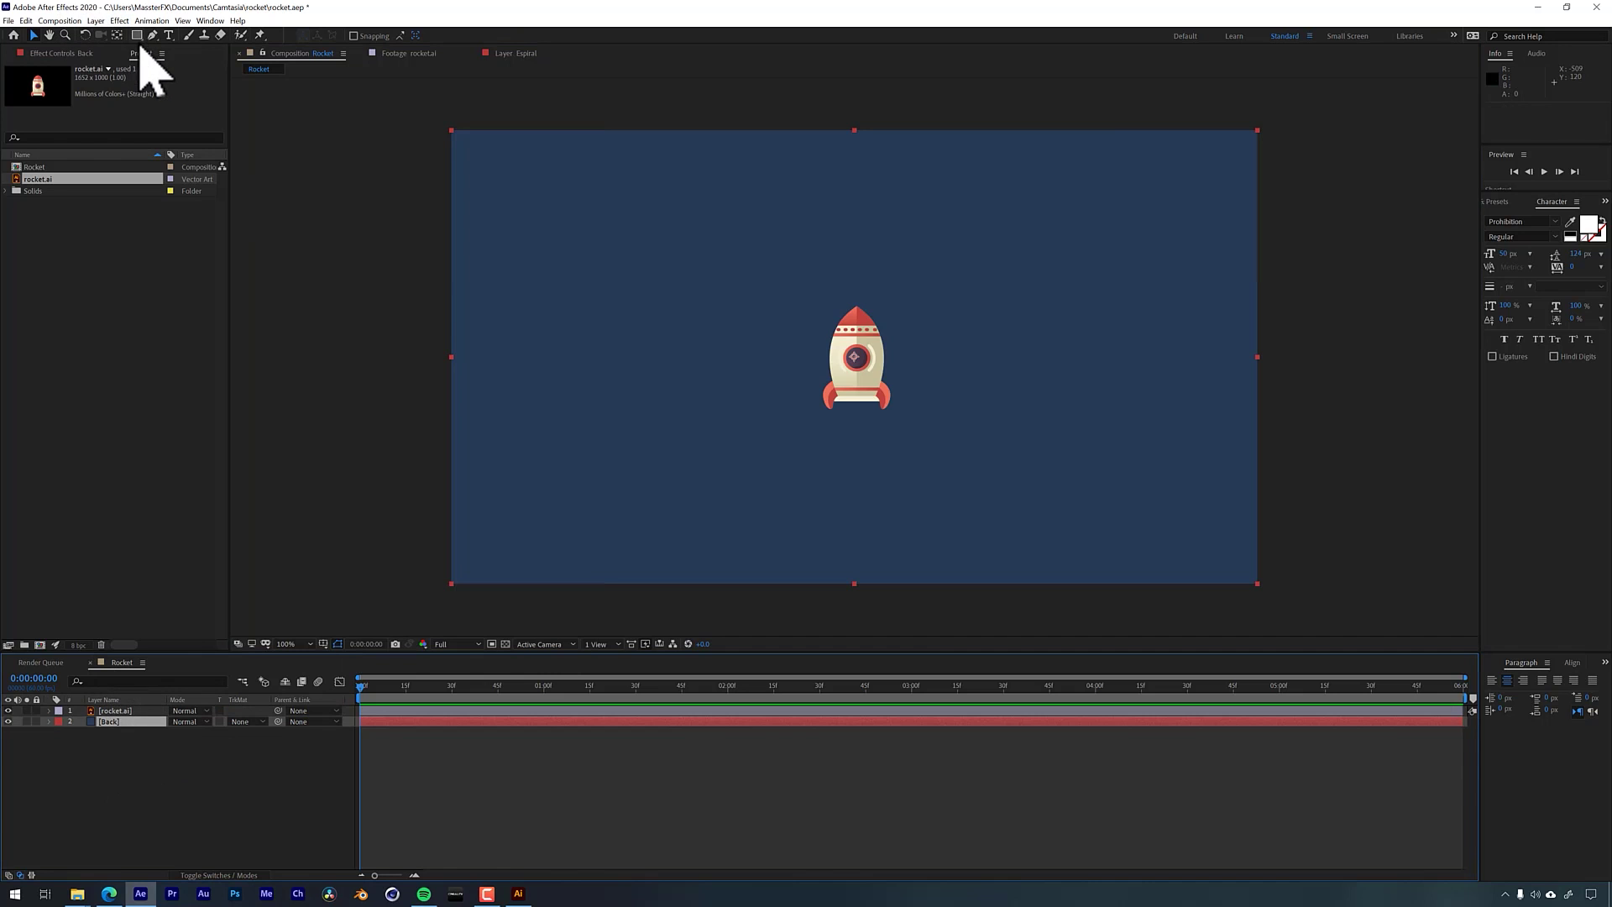
{"action": "left_click", "coordinate": [137, 37]}
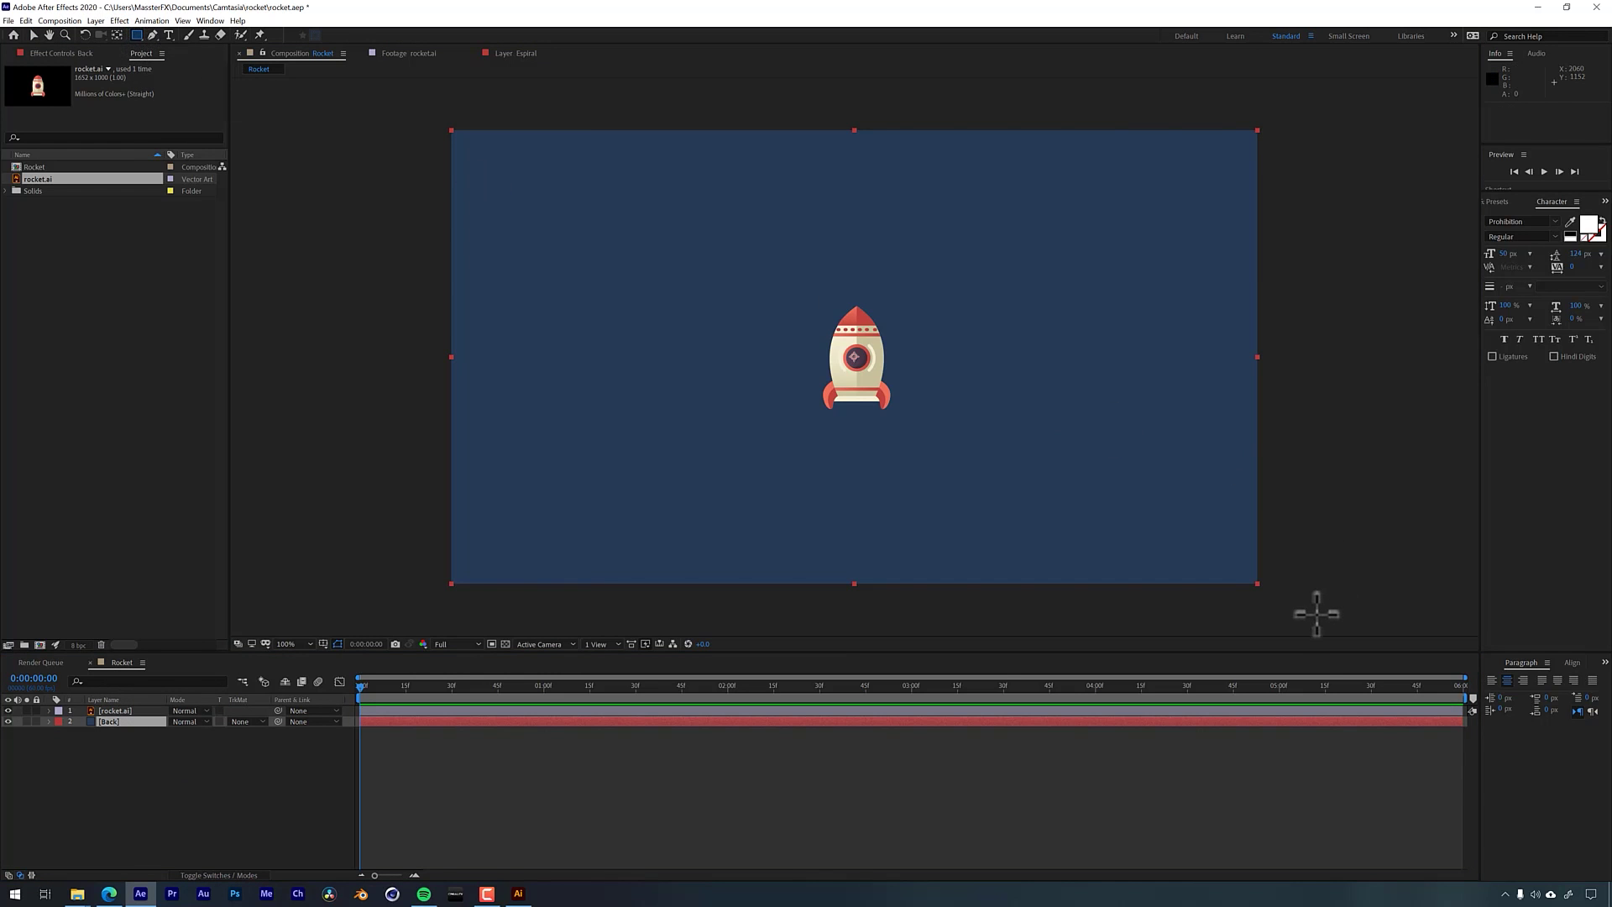
Mask Back to the lower ground area, duplicate it, move the copy to the top and hide it
{"action": "left_click_drag", "start_coordinate": [1316, 614], "coordinate": [393, 410]}
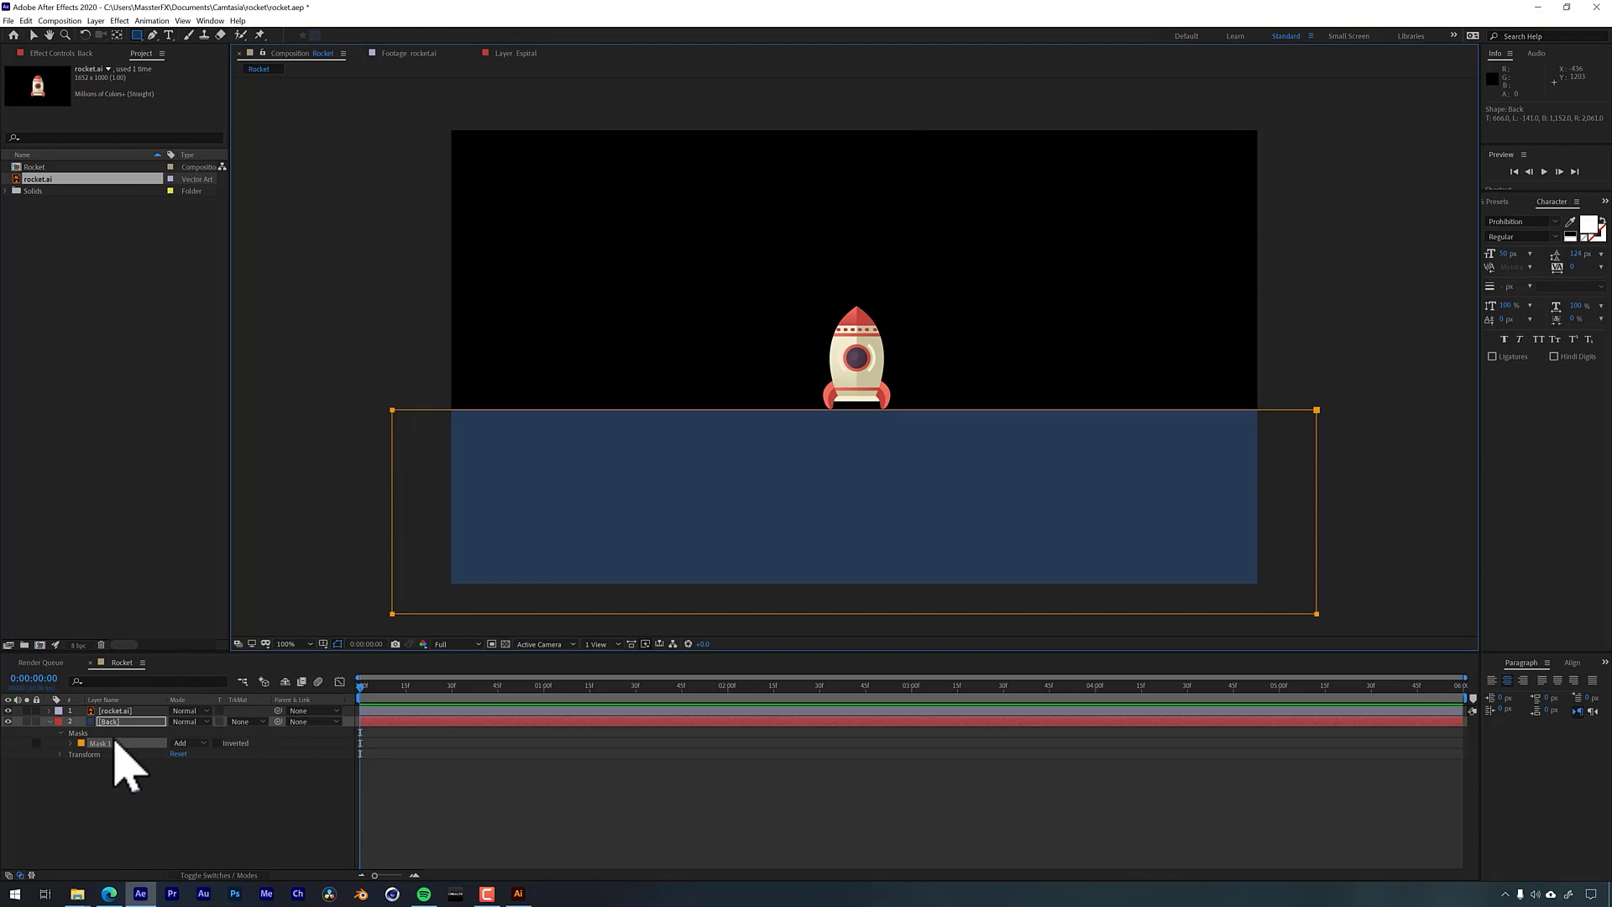
{"action": "left_click", "coordinate": [109, 724]}
{"action": "key", "text": "ctrl+d"}
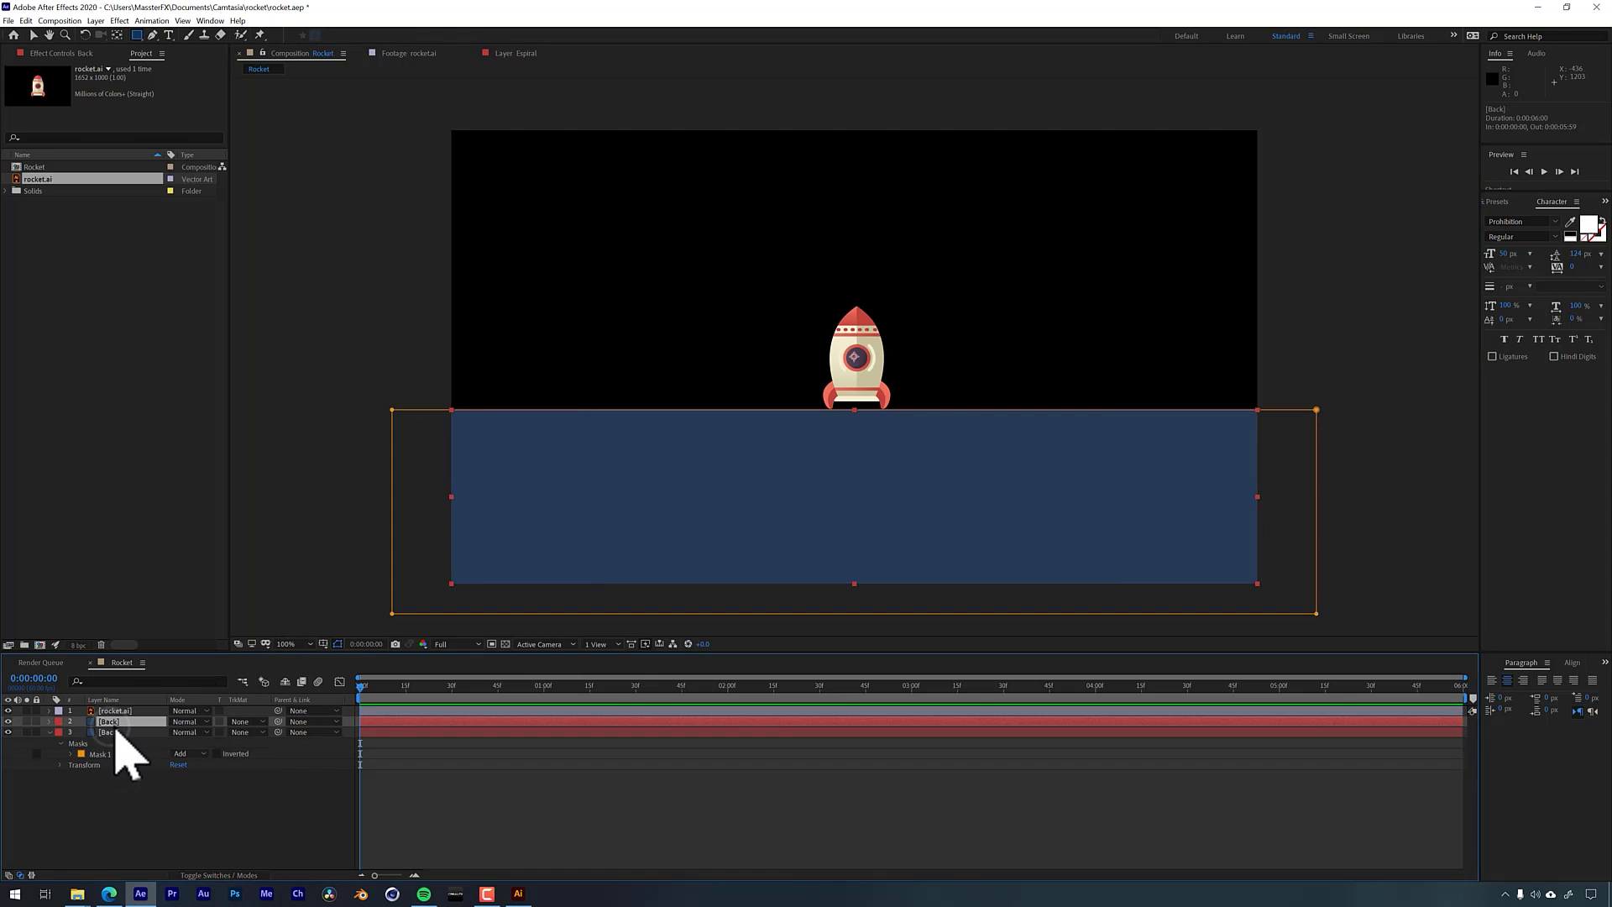
{"action": "left_click_drag", "start_coordinate": [113, 722], "coordinate": [113, 707]}
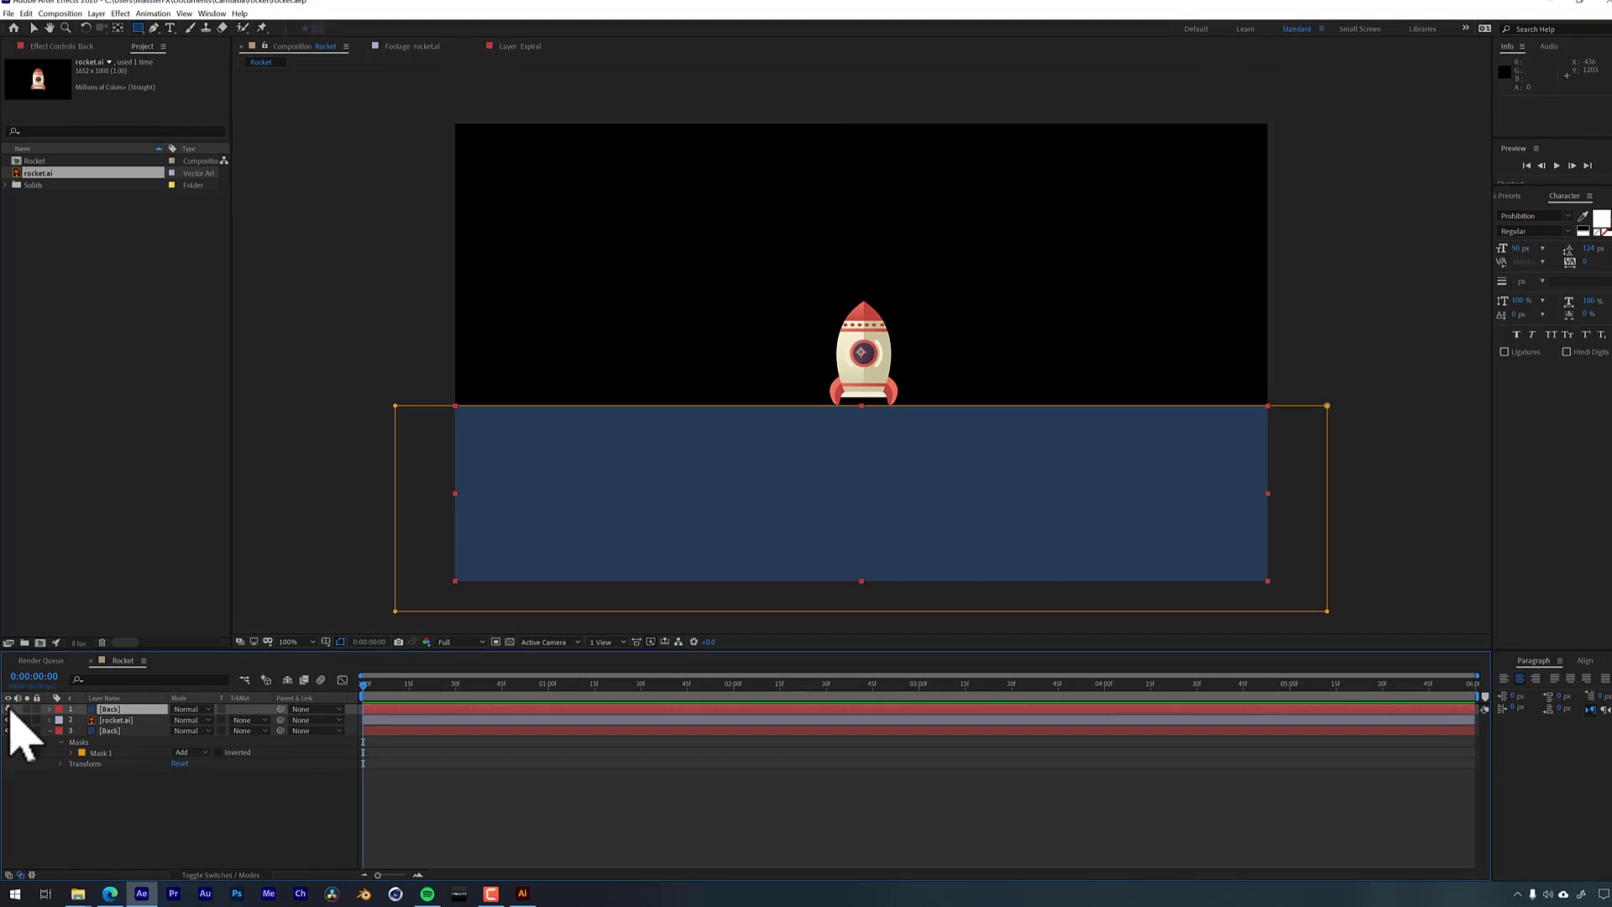
{"action": "left_click", "coordinate": [8, 710]}
Remove Mask 1 from the bottom Back layer so it fills the frame
{"action": "left_click", "coordinate": [114, 734]}
{"action": "left_click", "coordinate": [180, 613]}
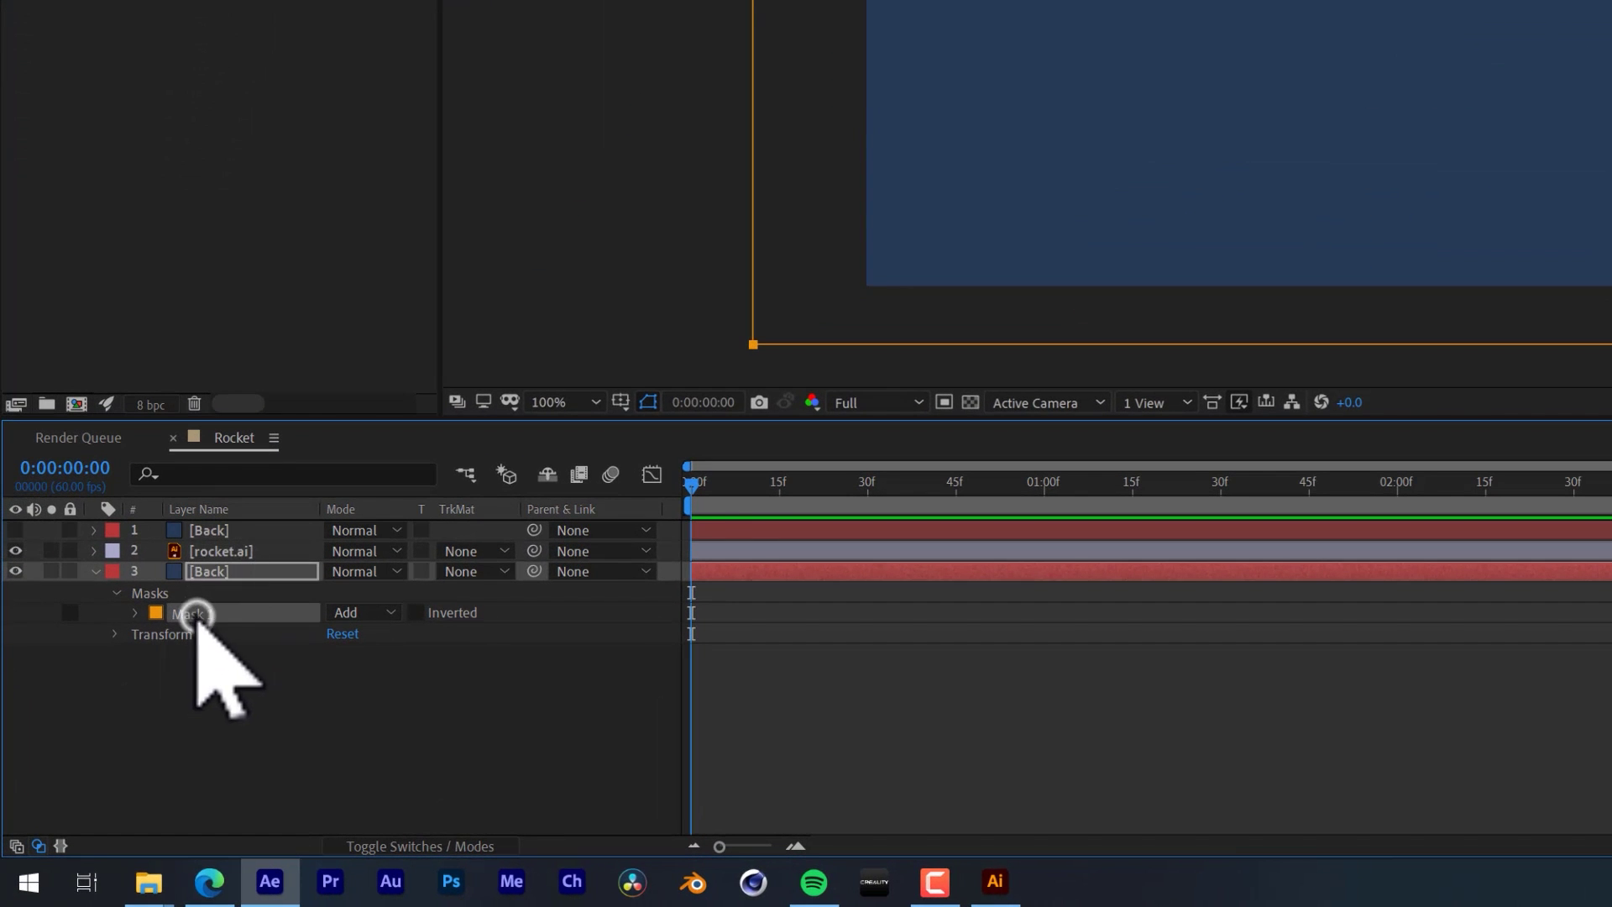
{"action": "key", "text": "Delete"}
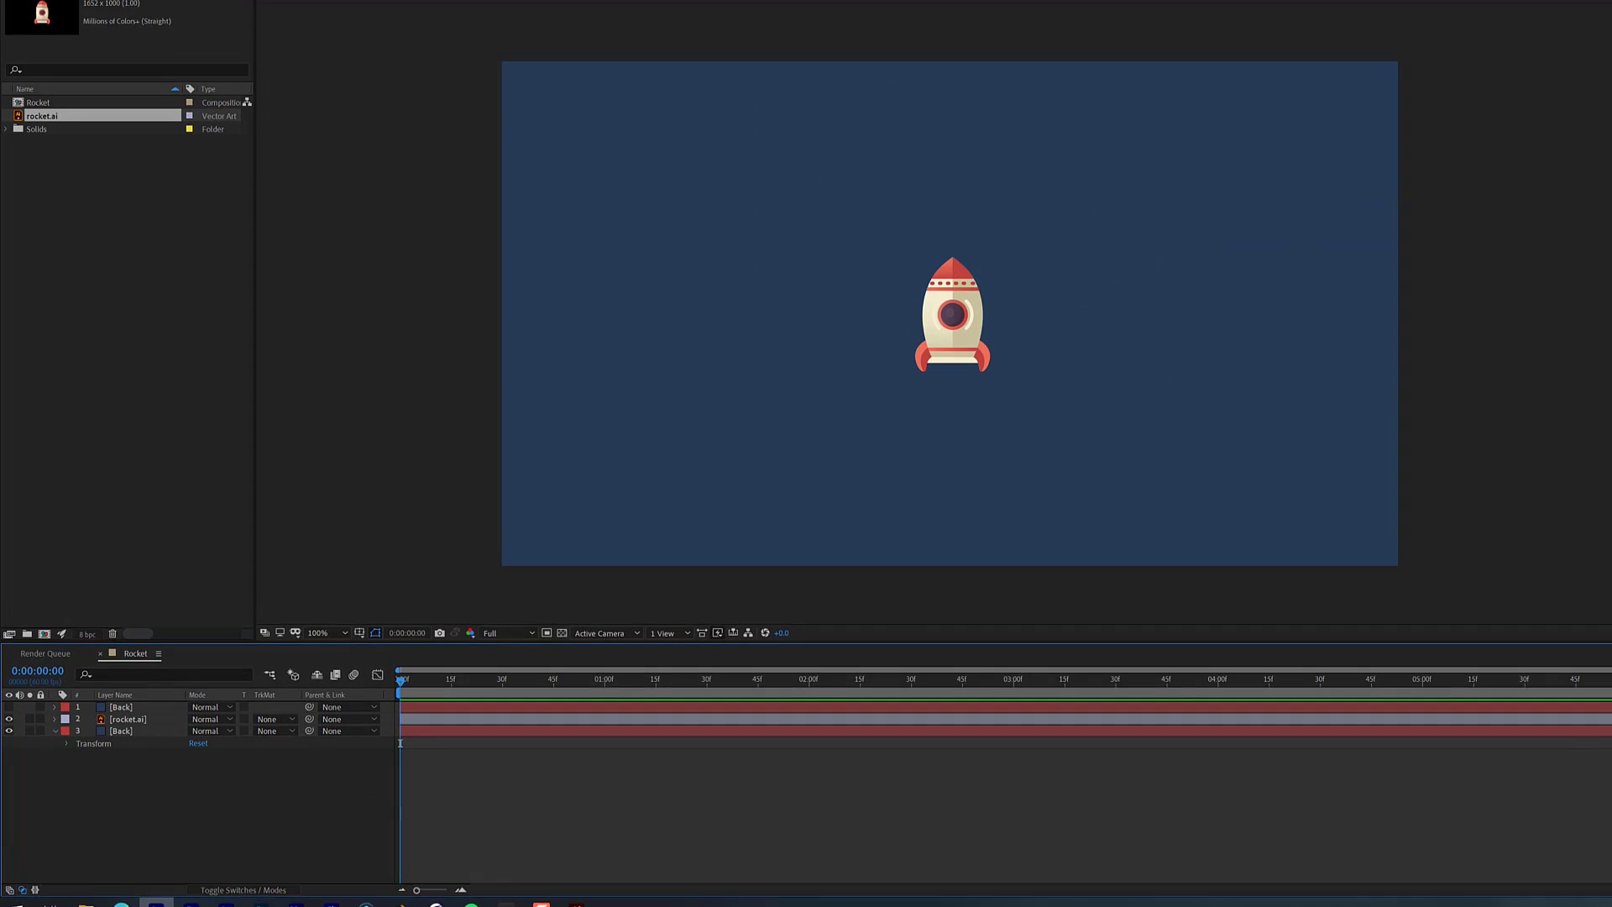
{"action": "left_click", "coordinate": [133, 23]}
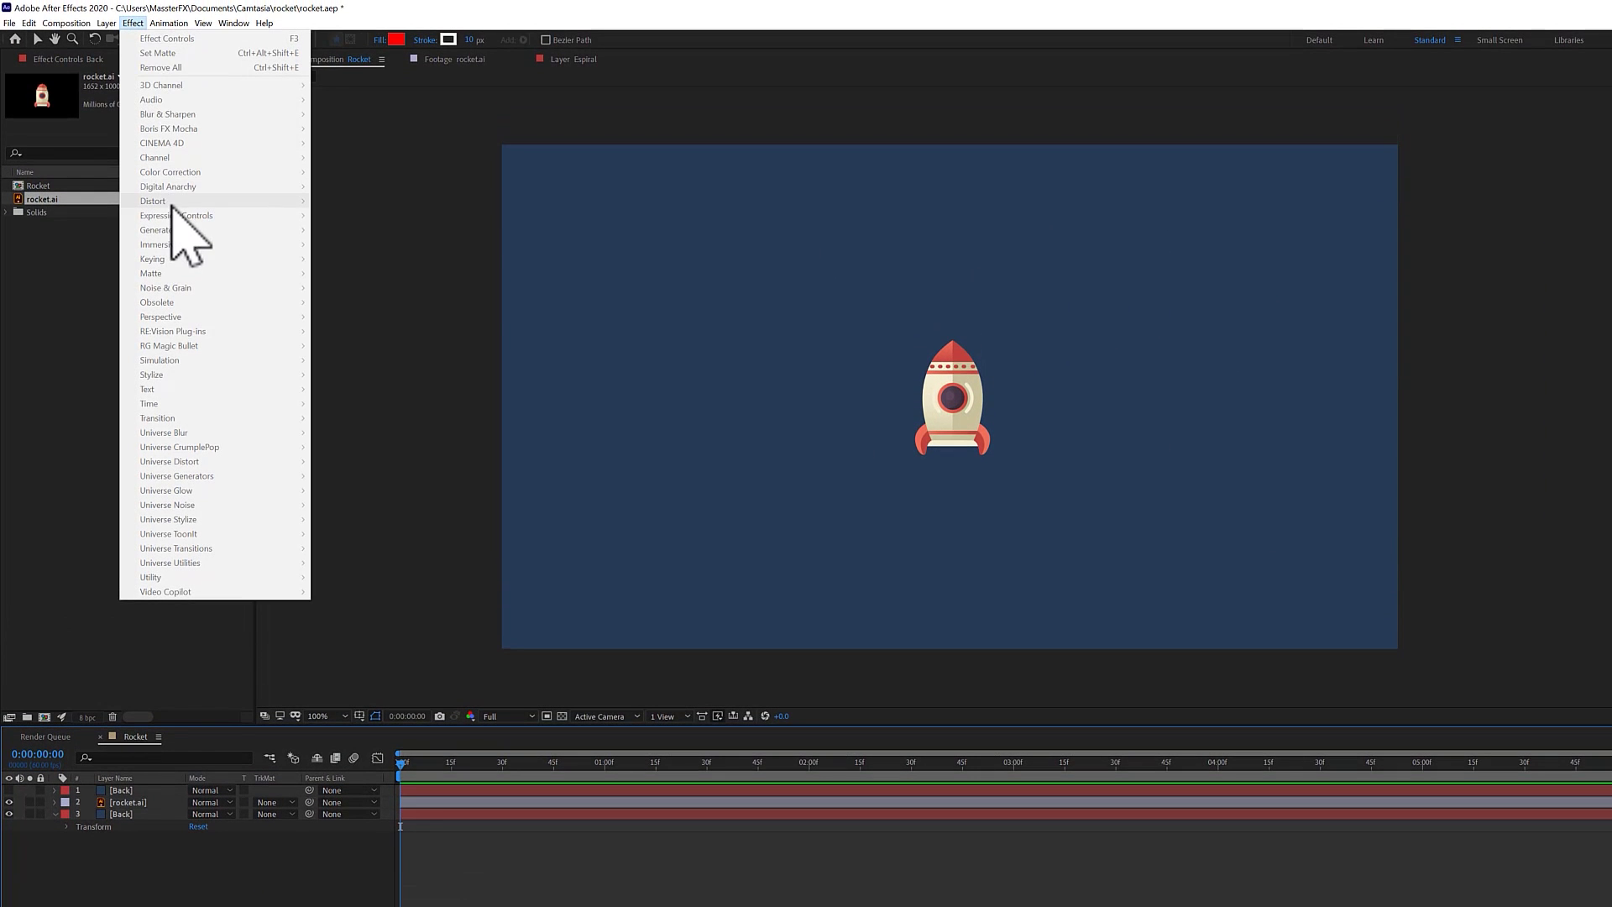
Create a light grey (DADADA) solid named Despegue
{"action": "left_click", "coordinate": [126, 39]}
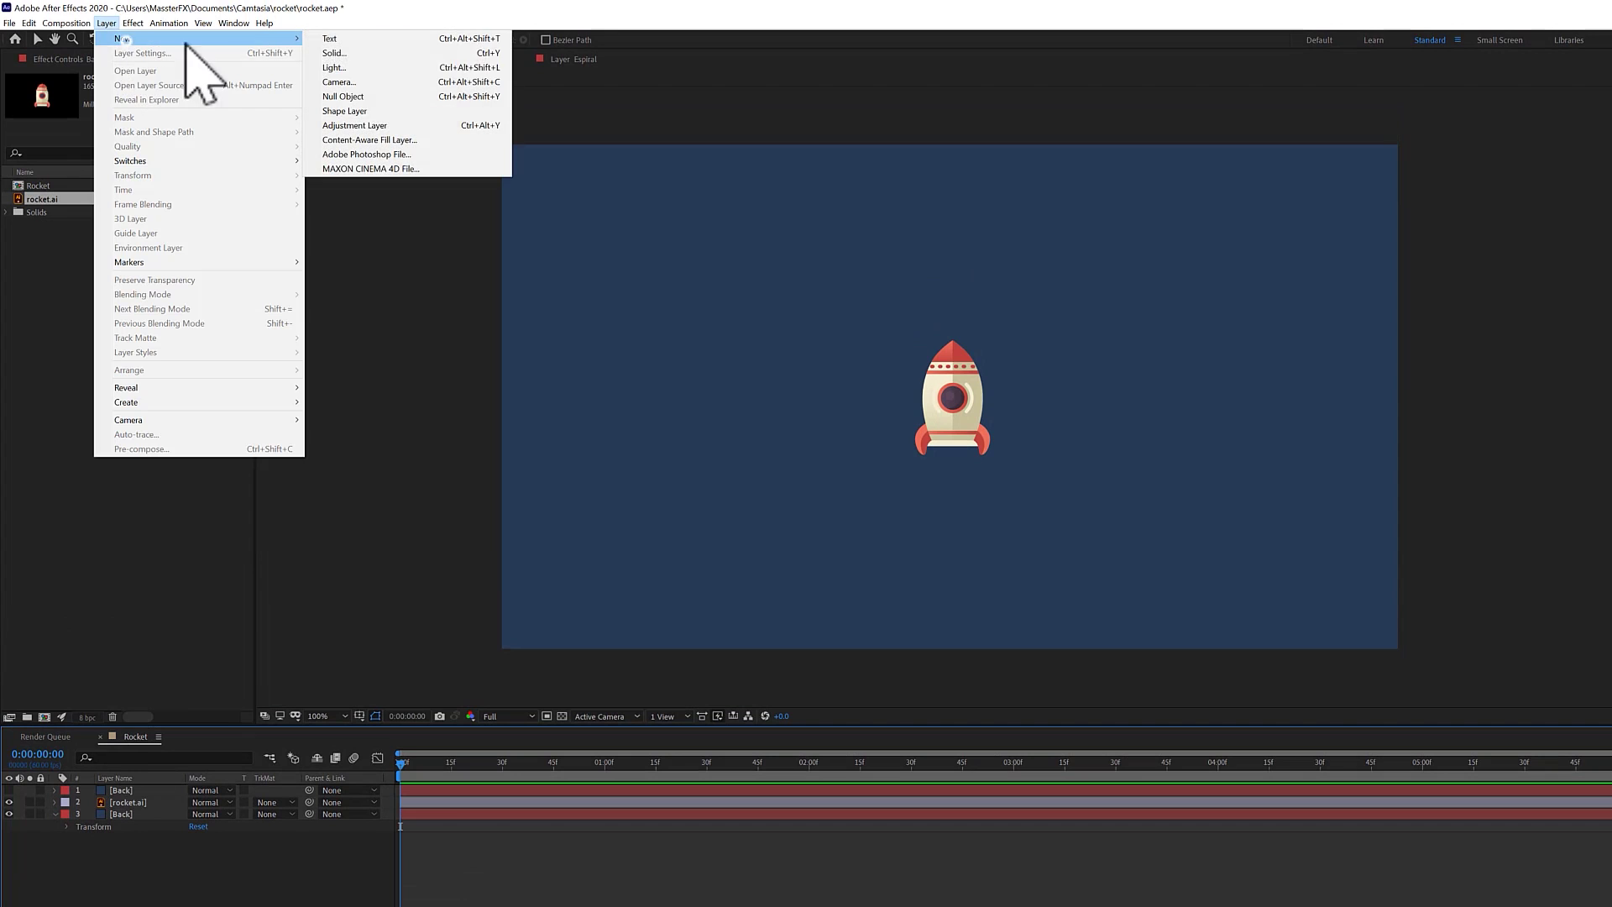
{"action": "left_click", "coordinate": [362, 53]}
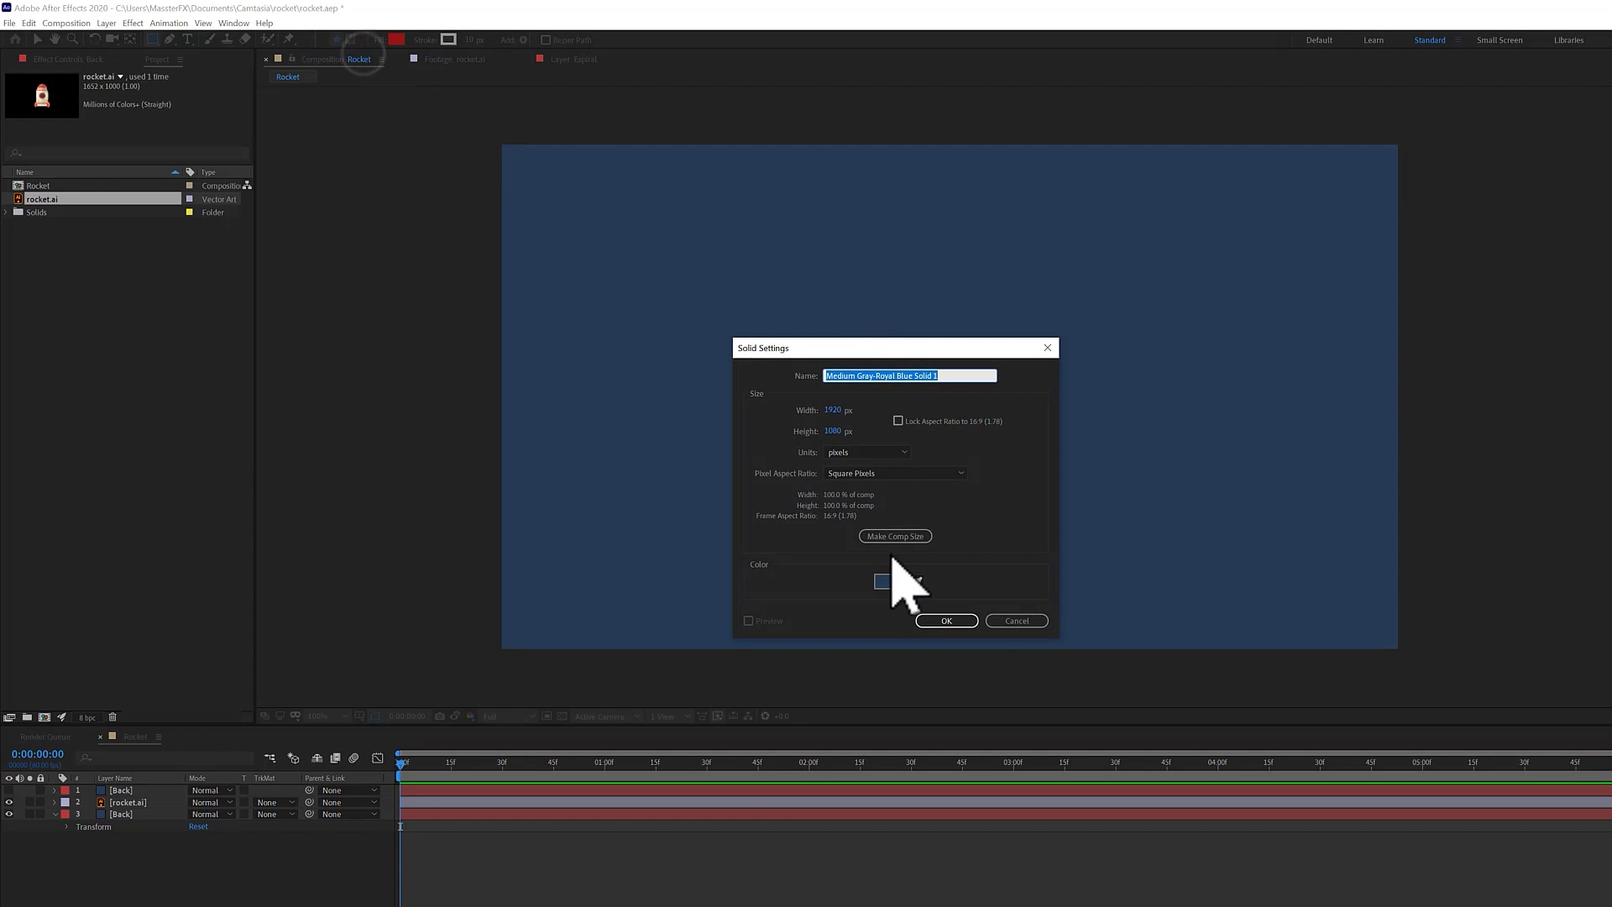
{"action": "left_click", "coordinate": [882, 581]}
{"action": "left_click_drag", "start_coordinate": [785, 466], "coordinate": [724, 437]}
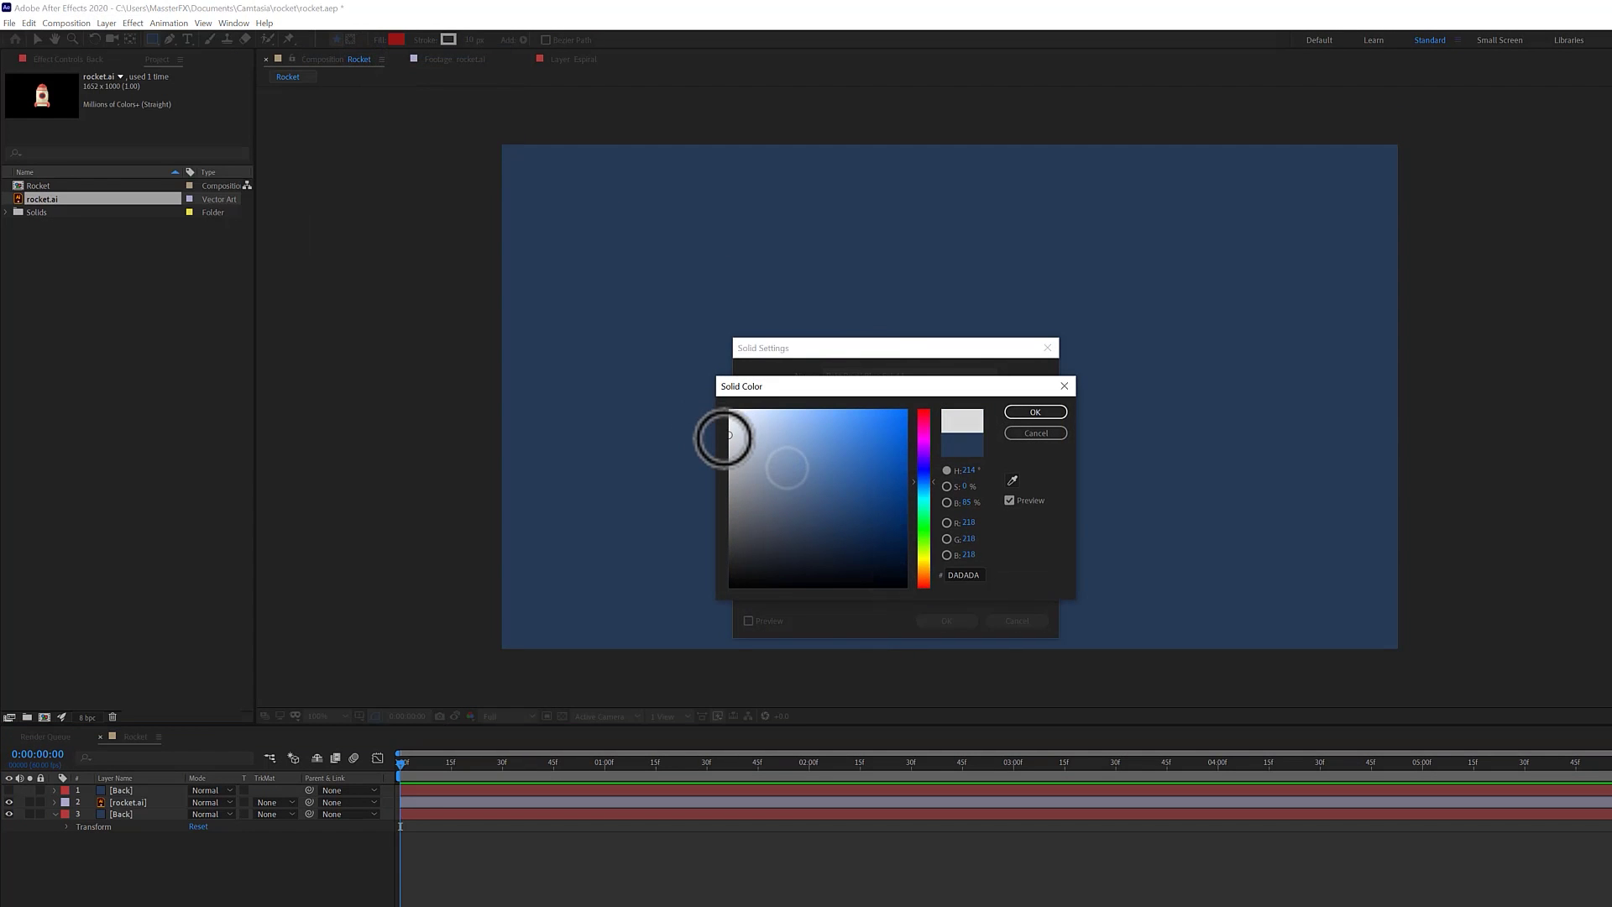
{"action": "left_click", "coordinate": [1036, 413]}
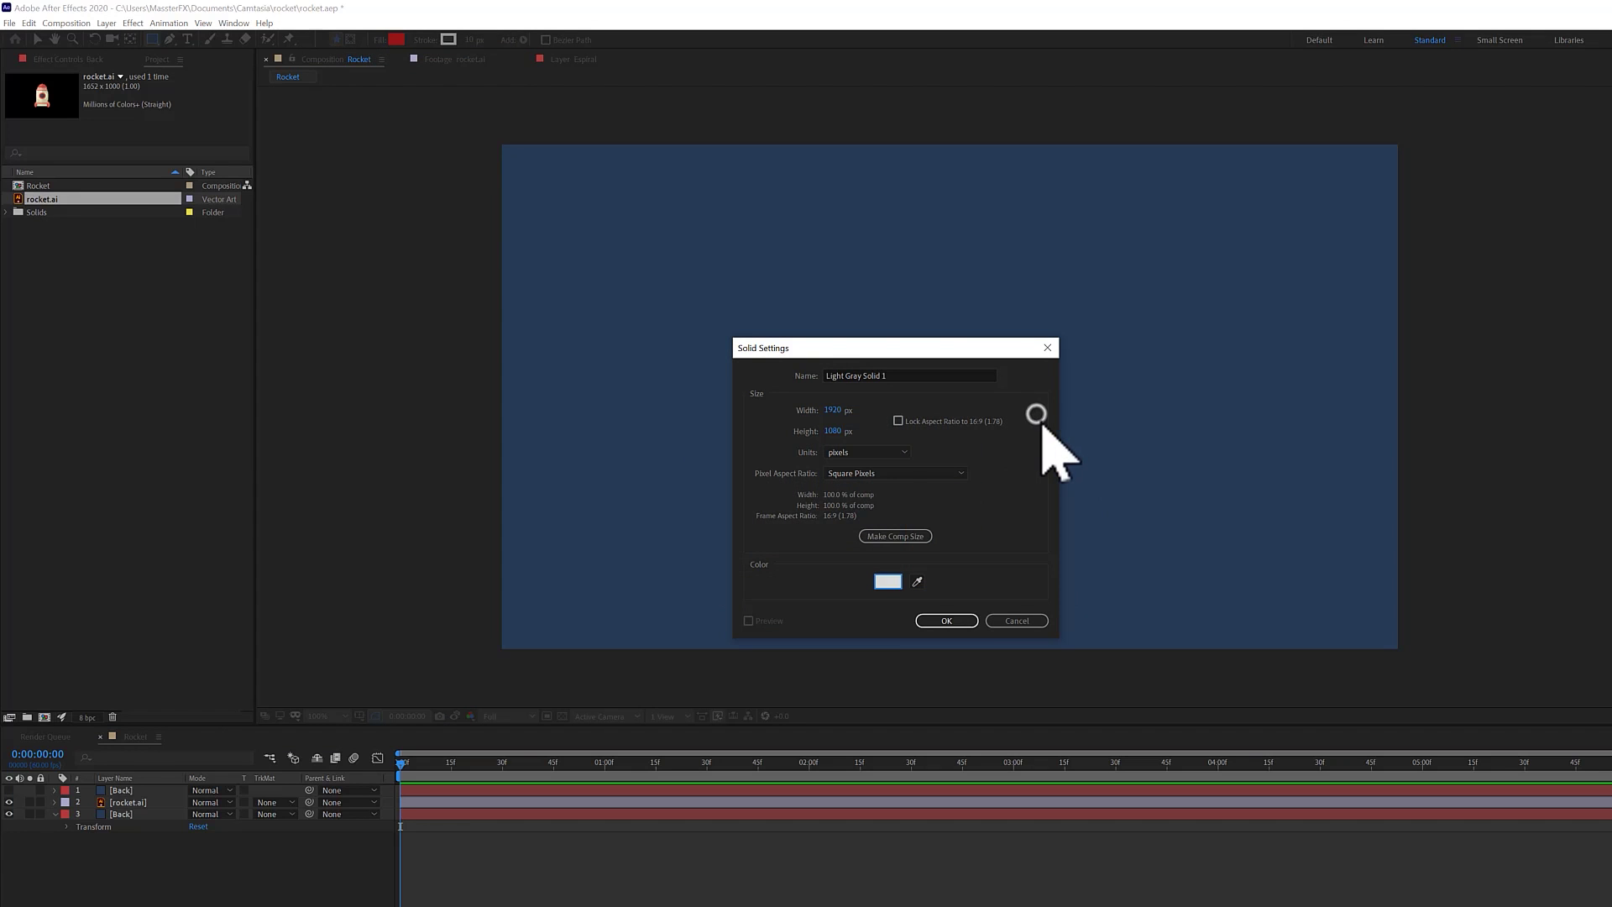
{"action": "left_click_drag", "start_coordinate": [910, 375], "coordinate": [705, 373]}
{"action": "type", "text": "Despegu"}
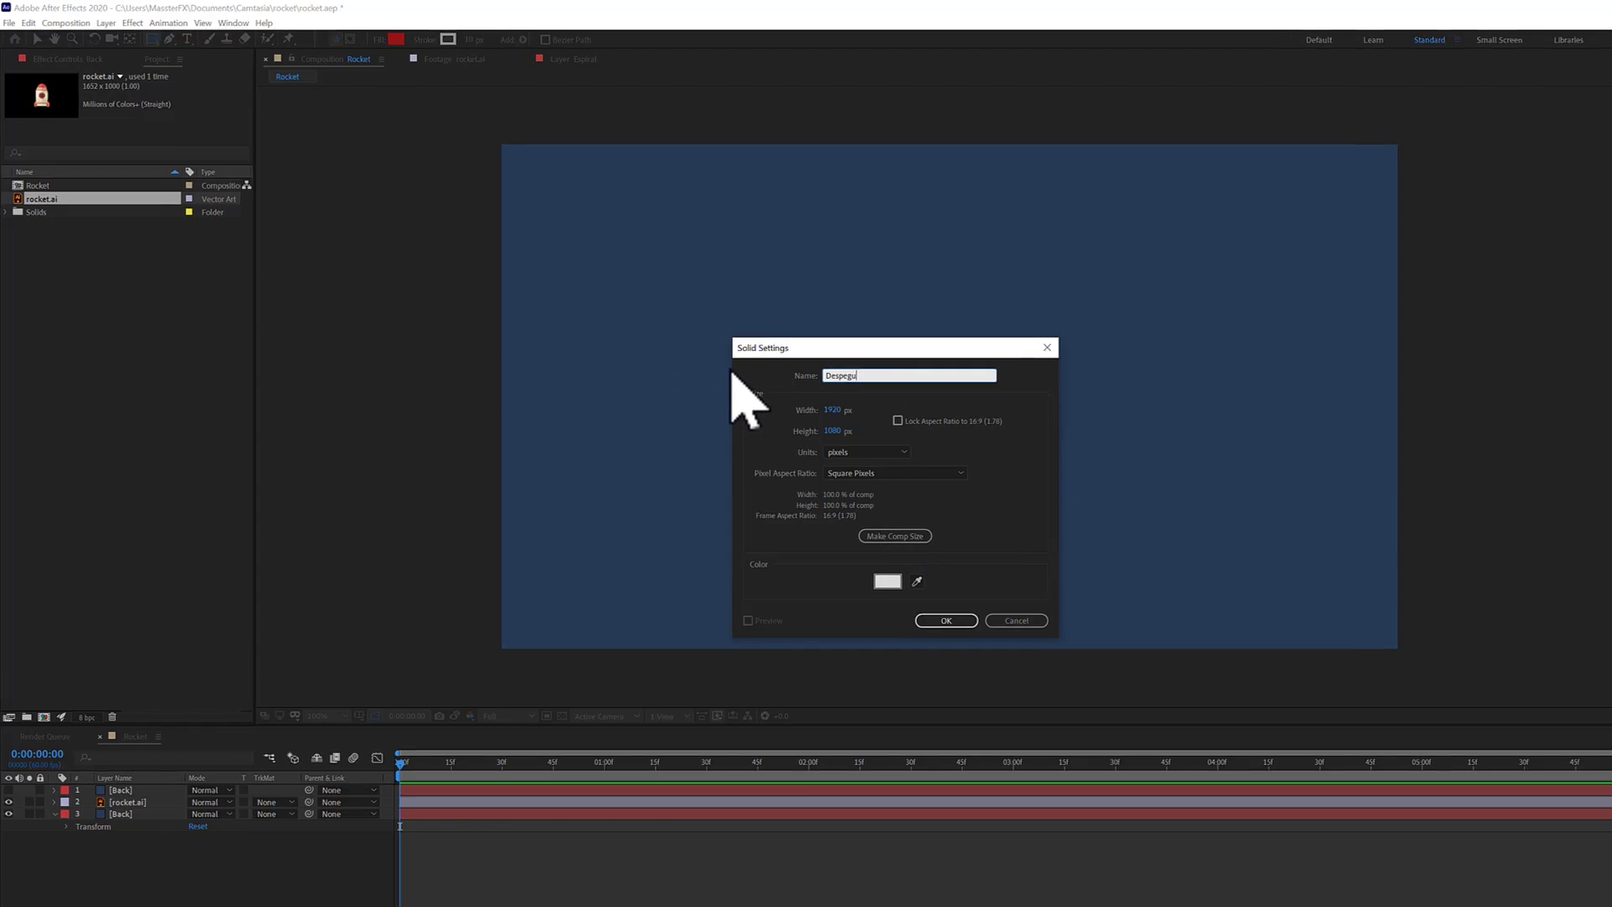
{"action": "key", "text": "Return"}
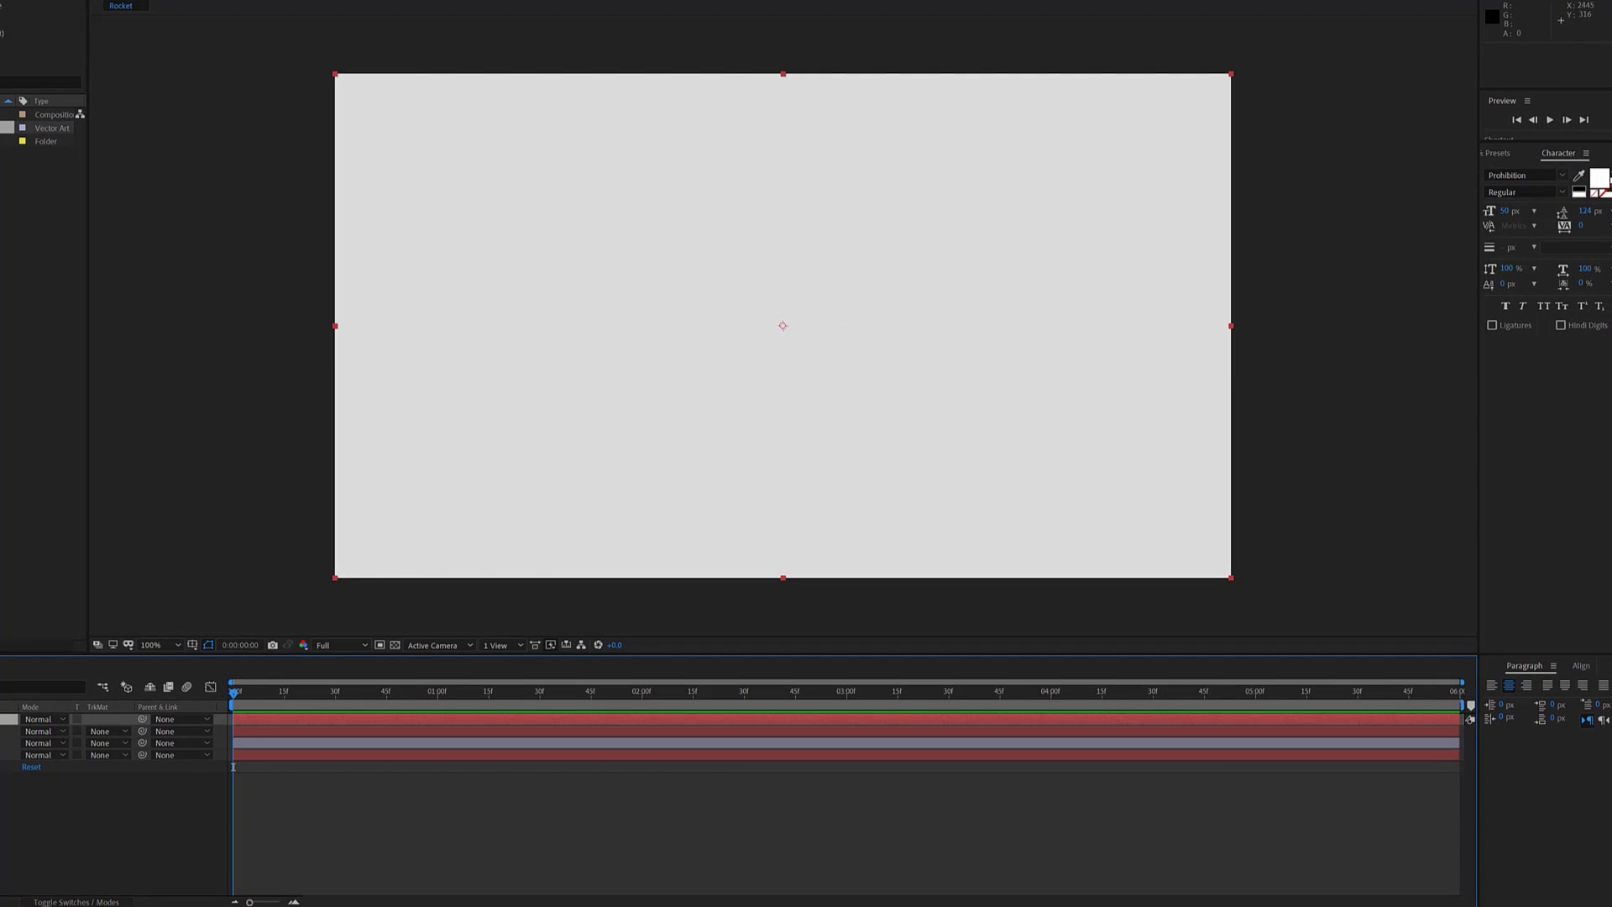
Apply CC Mr. Mercury to the Despegue solid from Effects & Presets
{"action": "left_click", "coordinate": [1500, 154]}
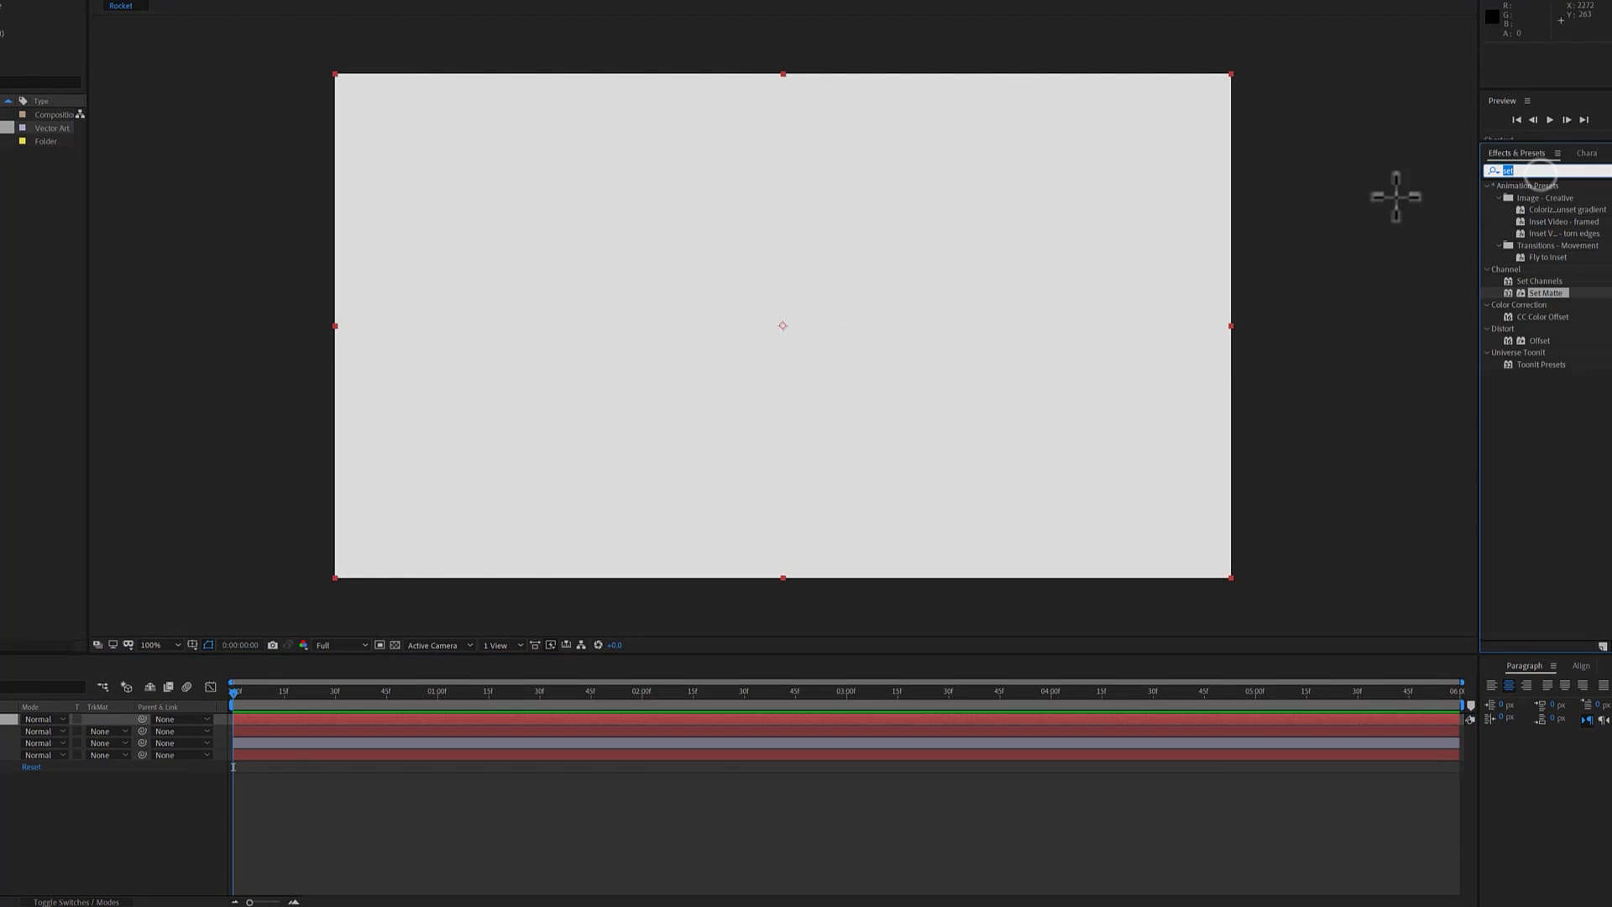
{"action": "type", "text": "cc mr"}
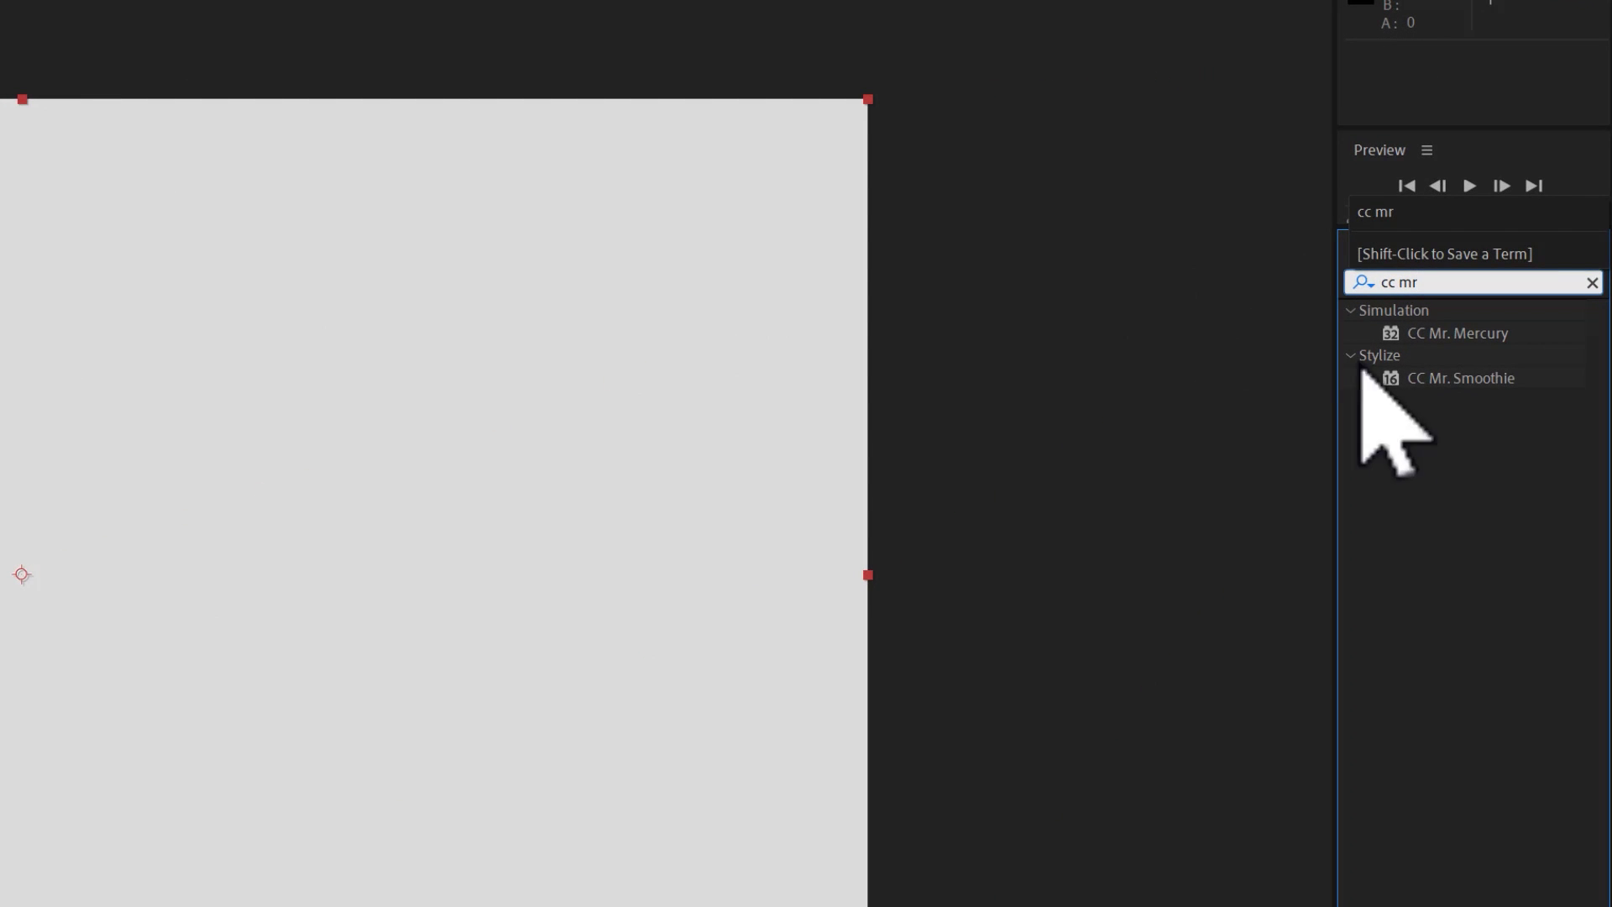
{"action": "left_click_drag", "start_coordinate": [1465, 334], "coordinate": [238, 612]}
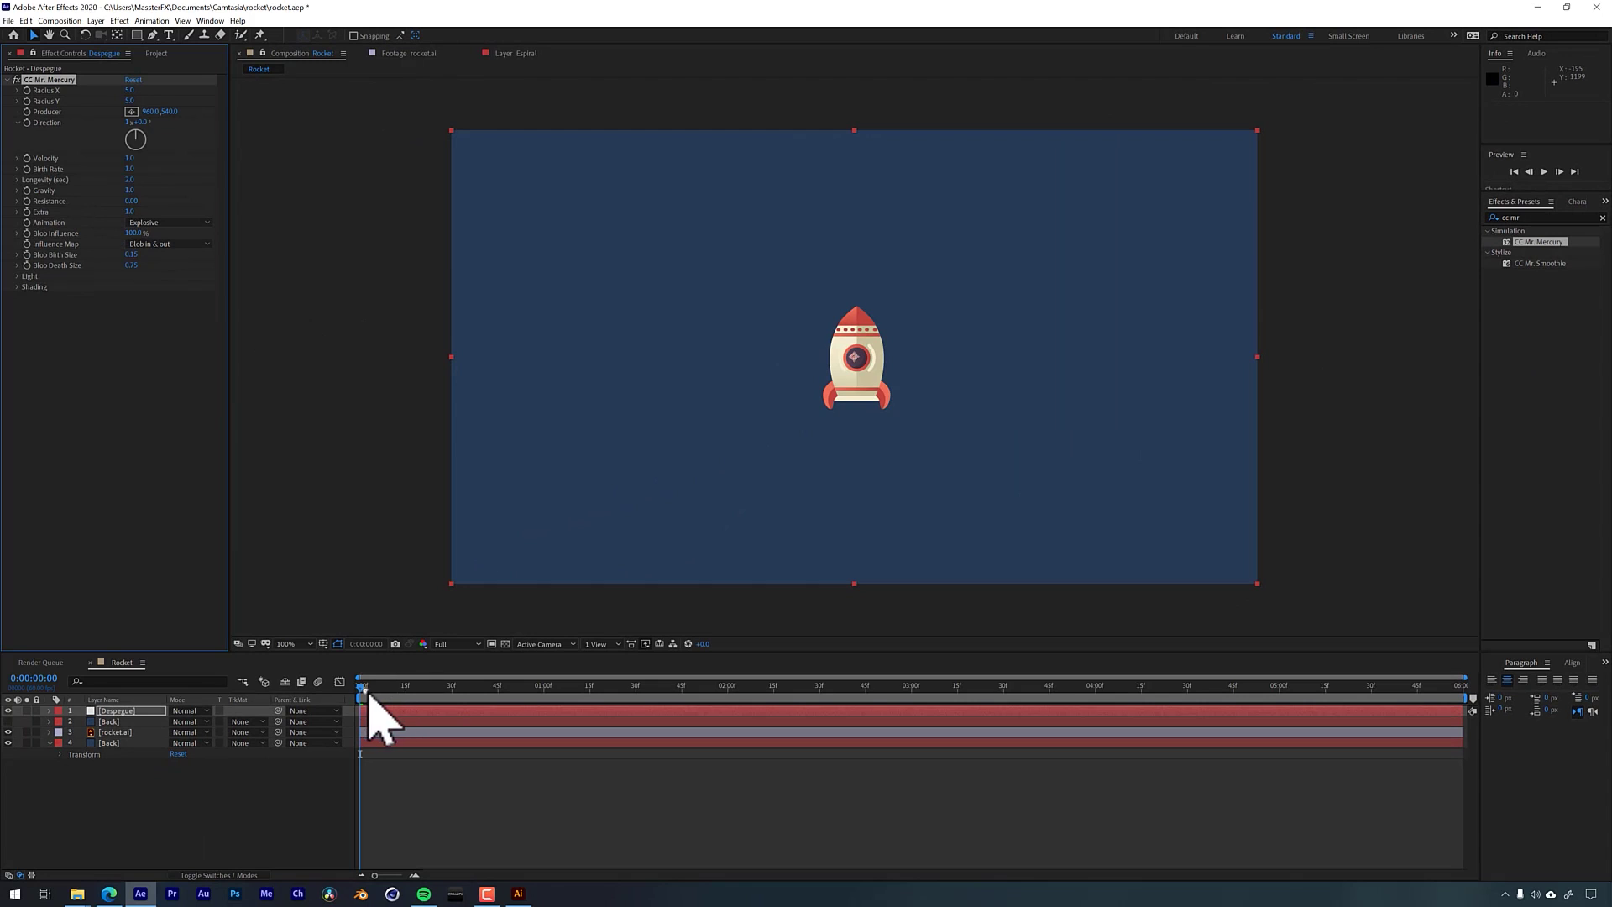
Move the Mercury Producer point lower, to 960,663
{"action": "mouse_move", "coordinate": [369, 695]}
{"action": "left_mouse_down"}
{"action": "mouse_move", "coordinate": [344, 712]}
{"action": "mouse_move", "coordinate": [460, 697]}
{"action": "left_mouse_up"}
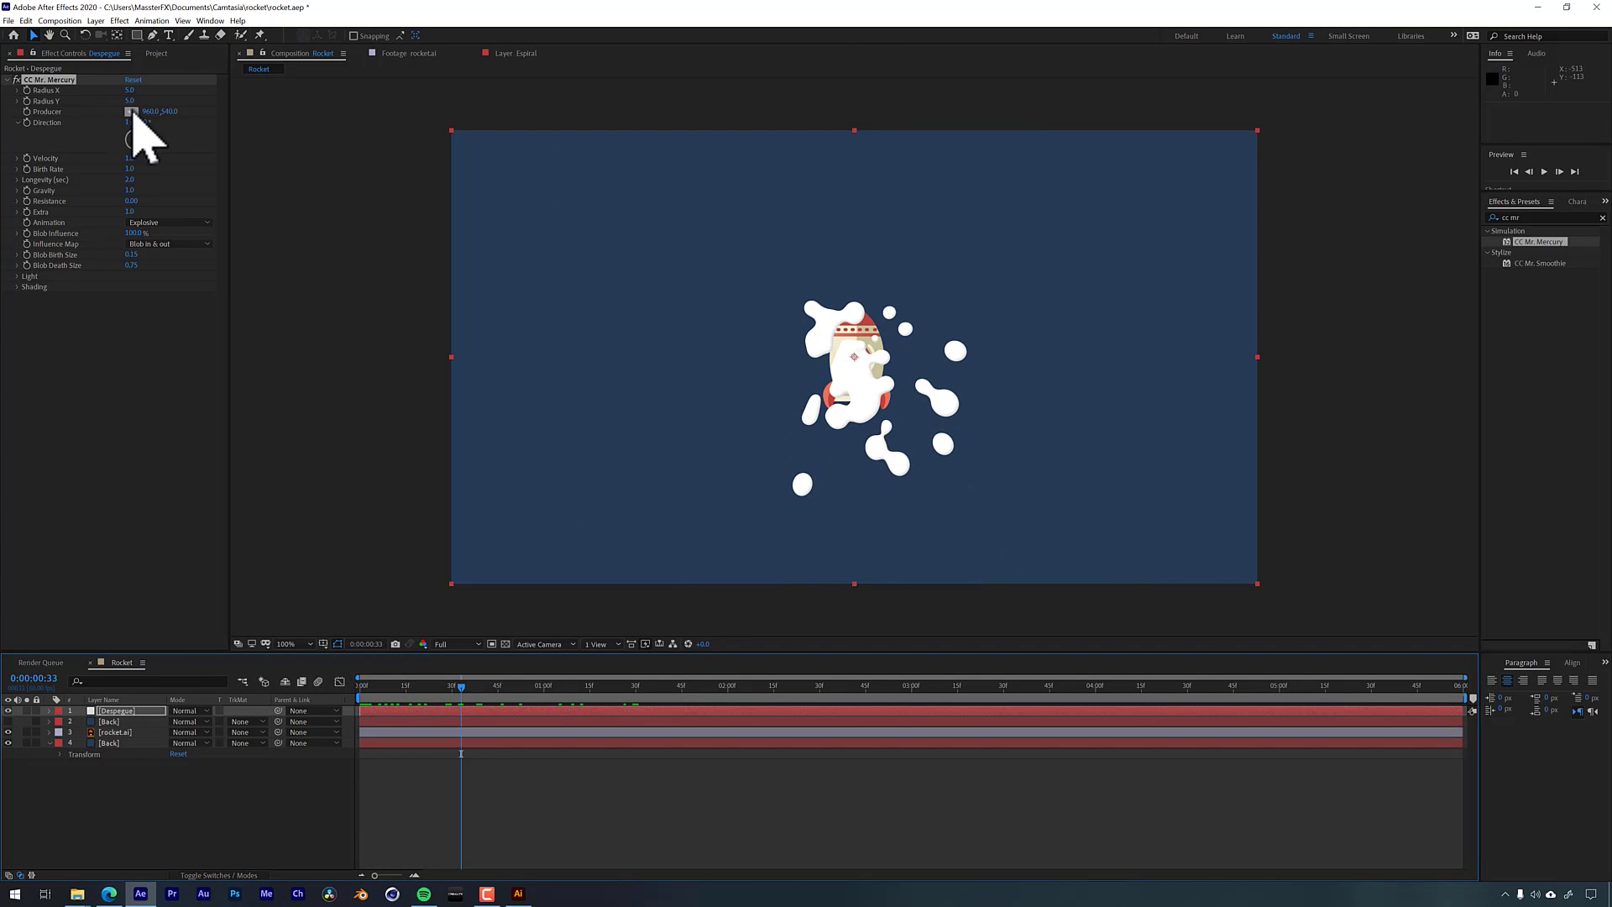
{"action": "left_click", "coordinate": [131, 110]}
{"action": "left_click", "coordinate": [854, 407]}
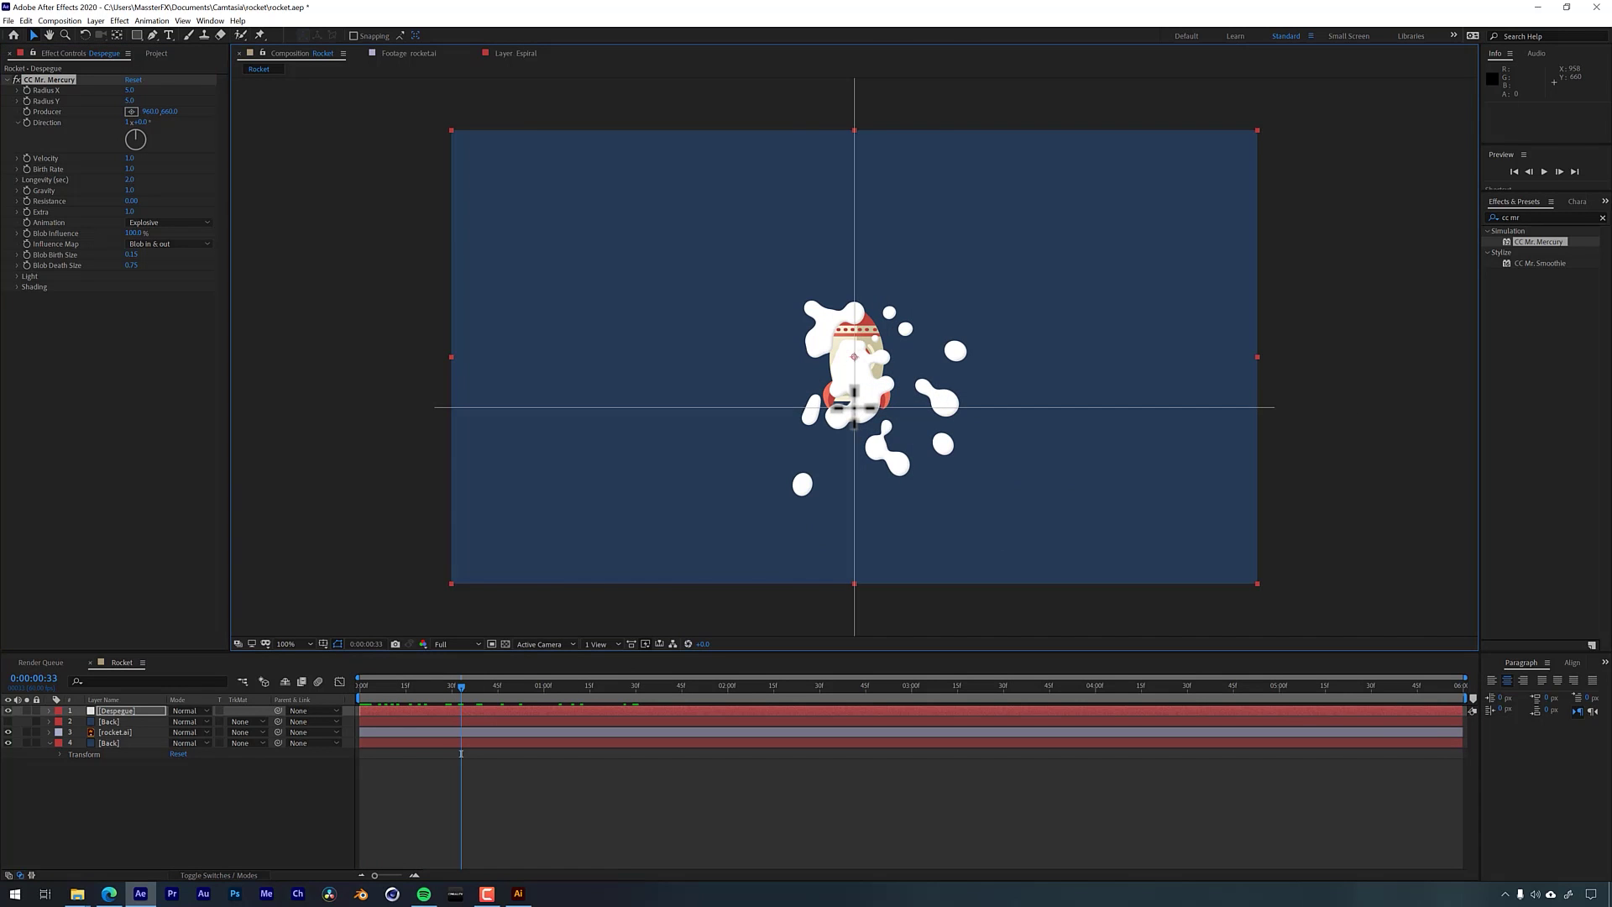
{"action": "left_click_drag", "start_coordinate": [854, 408], "coordinate": [854, 408]}
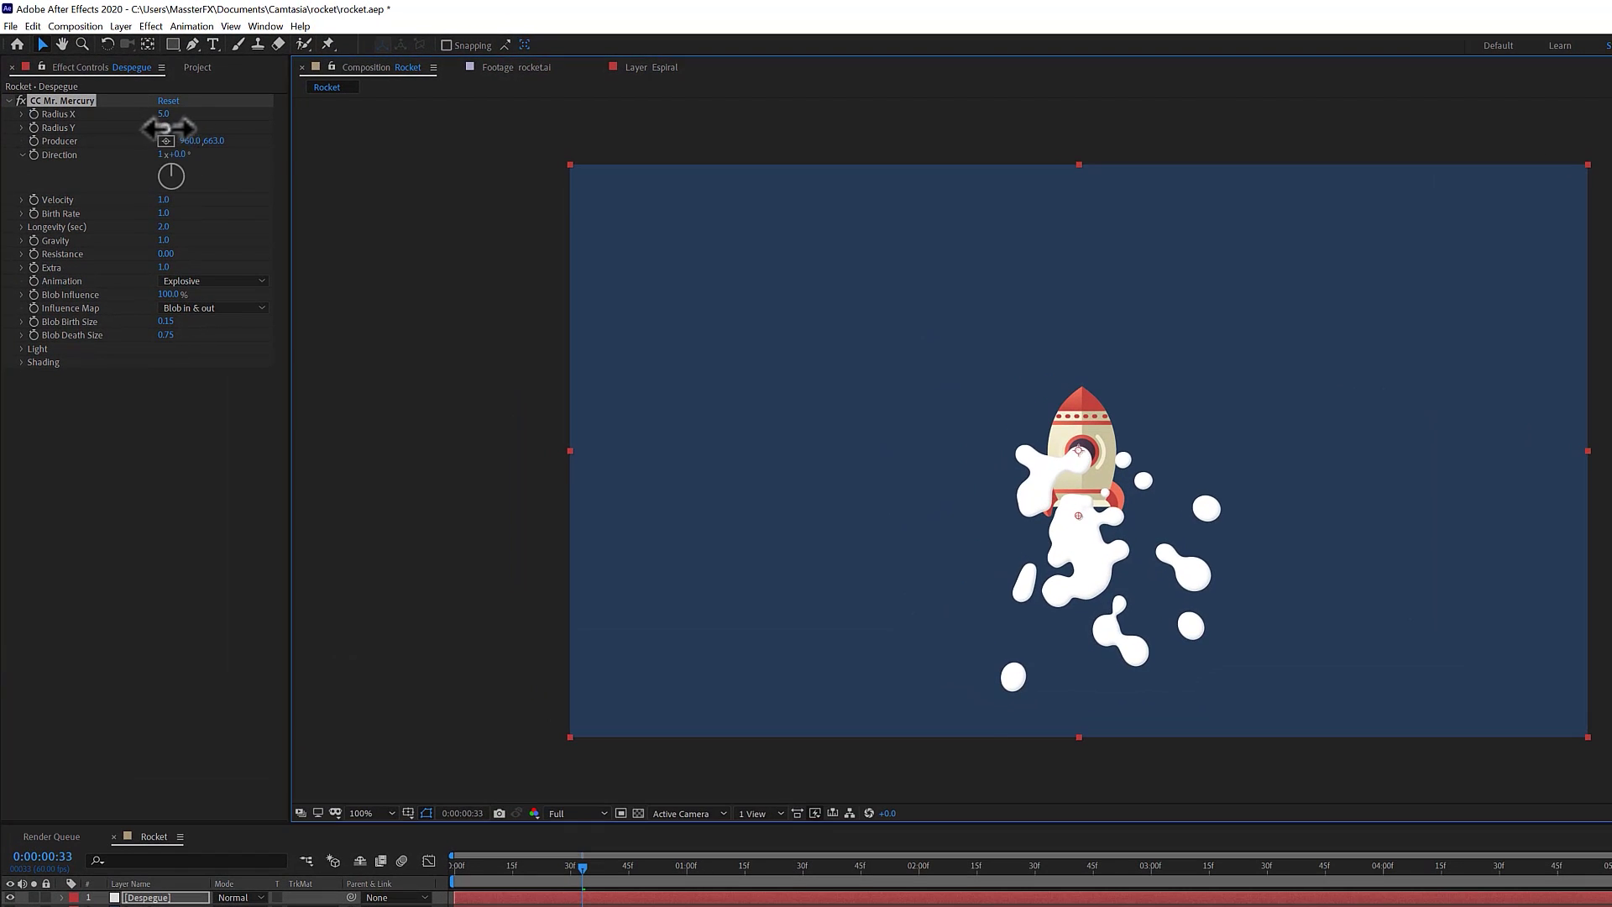
Tune the smoke: Radius X 20, Birth Rate 3.8, Radius Y 0, Longevity 0.7, Velocity 0.9
{"action": "left_click_drag", "start_coordinate": [169, 127], "coordinate": [124, 119]}
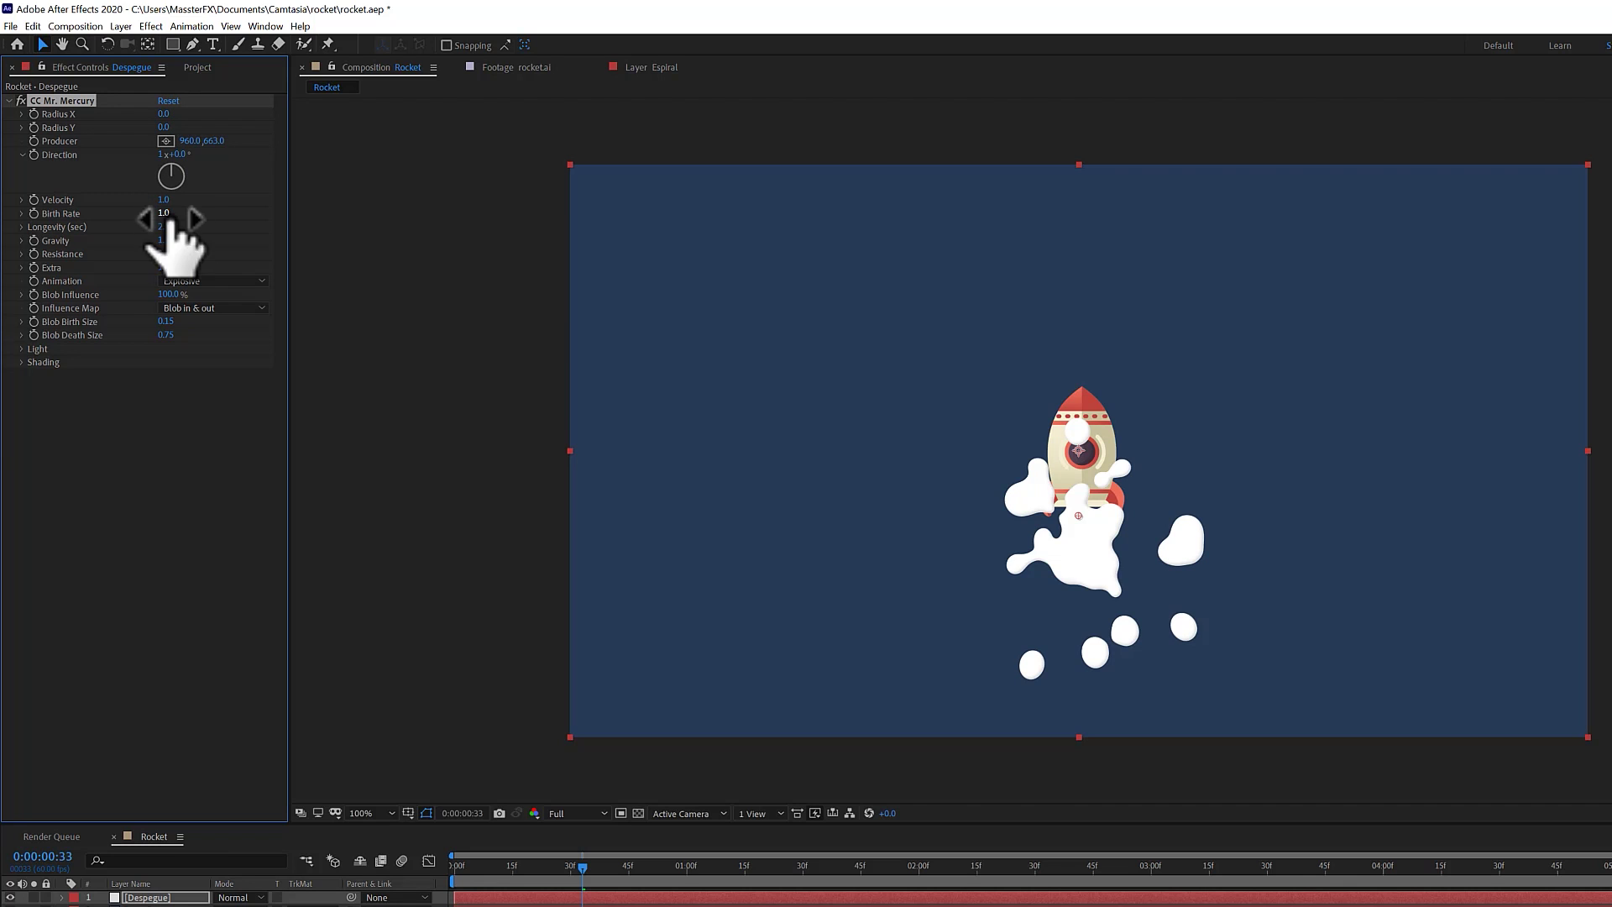
{"action": "mouse_move", "coordinate": [178, 213]}
{"action": "left_mouse_down"}
{"action": "mouse_move", "coordinate": [149, 215]}
{"action": "mouse_move", "coordinate": [216, 215]}
{"action": "left_mouse_up"}
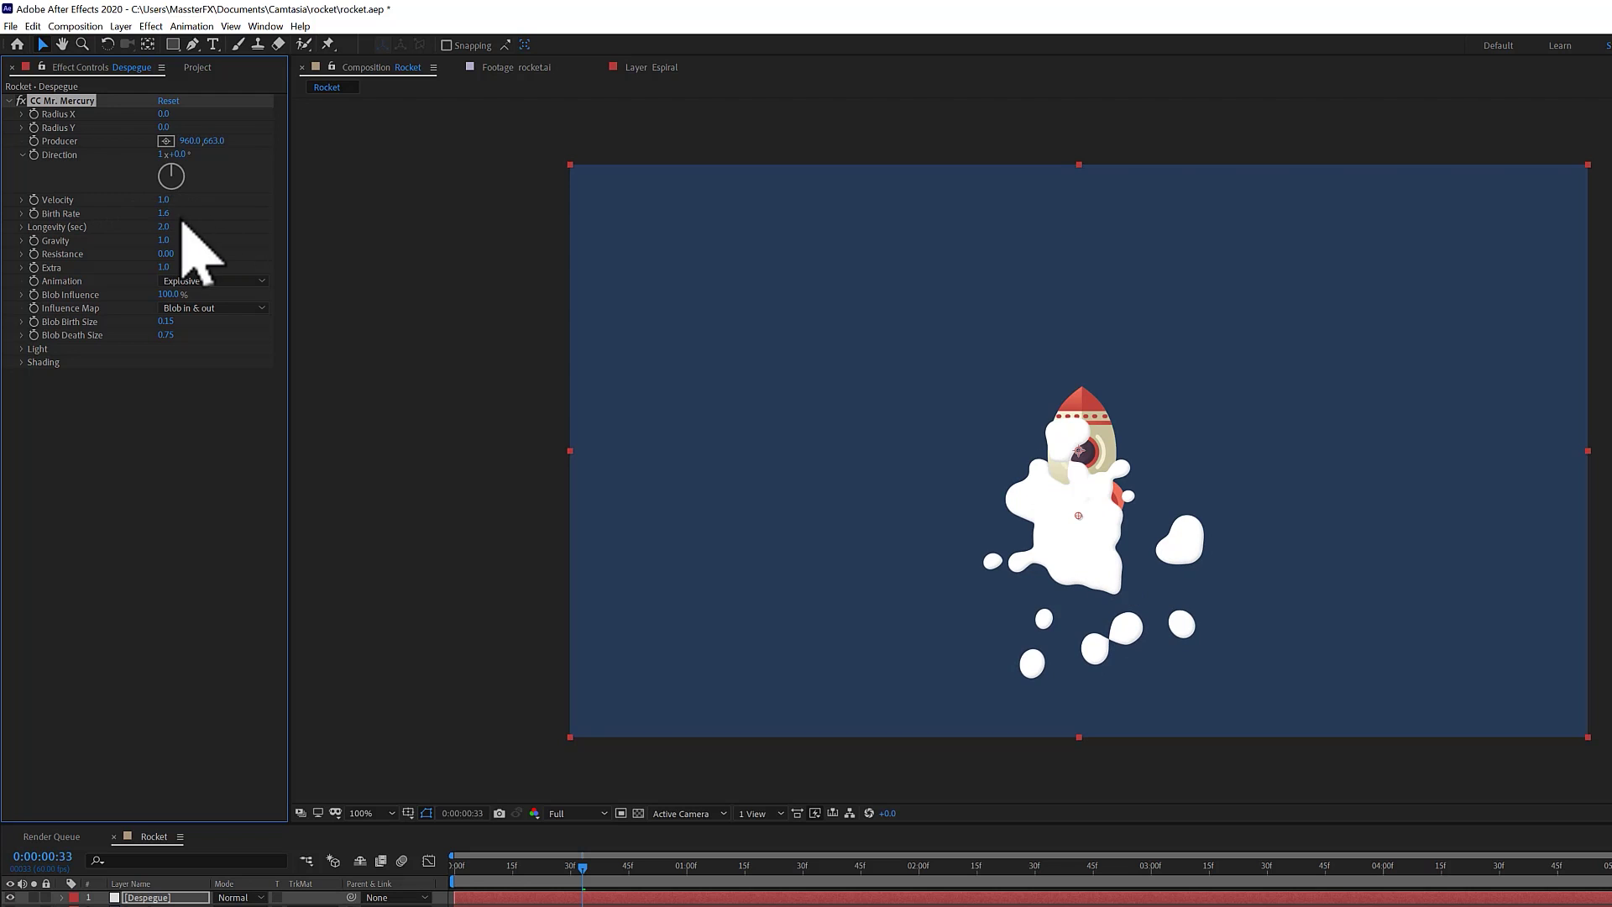
{"action": "left_click_drag", "start_coordinate": [168, 127], "coordinate": [183, 118]}
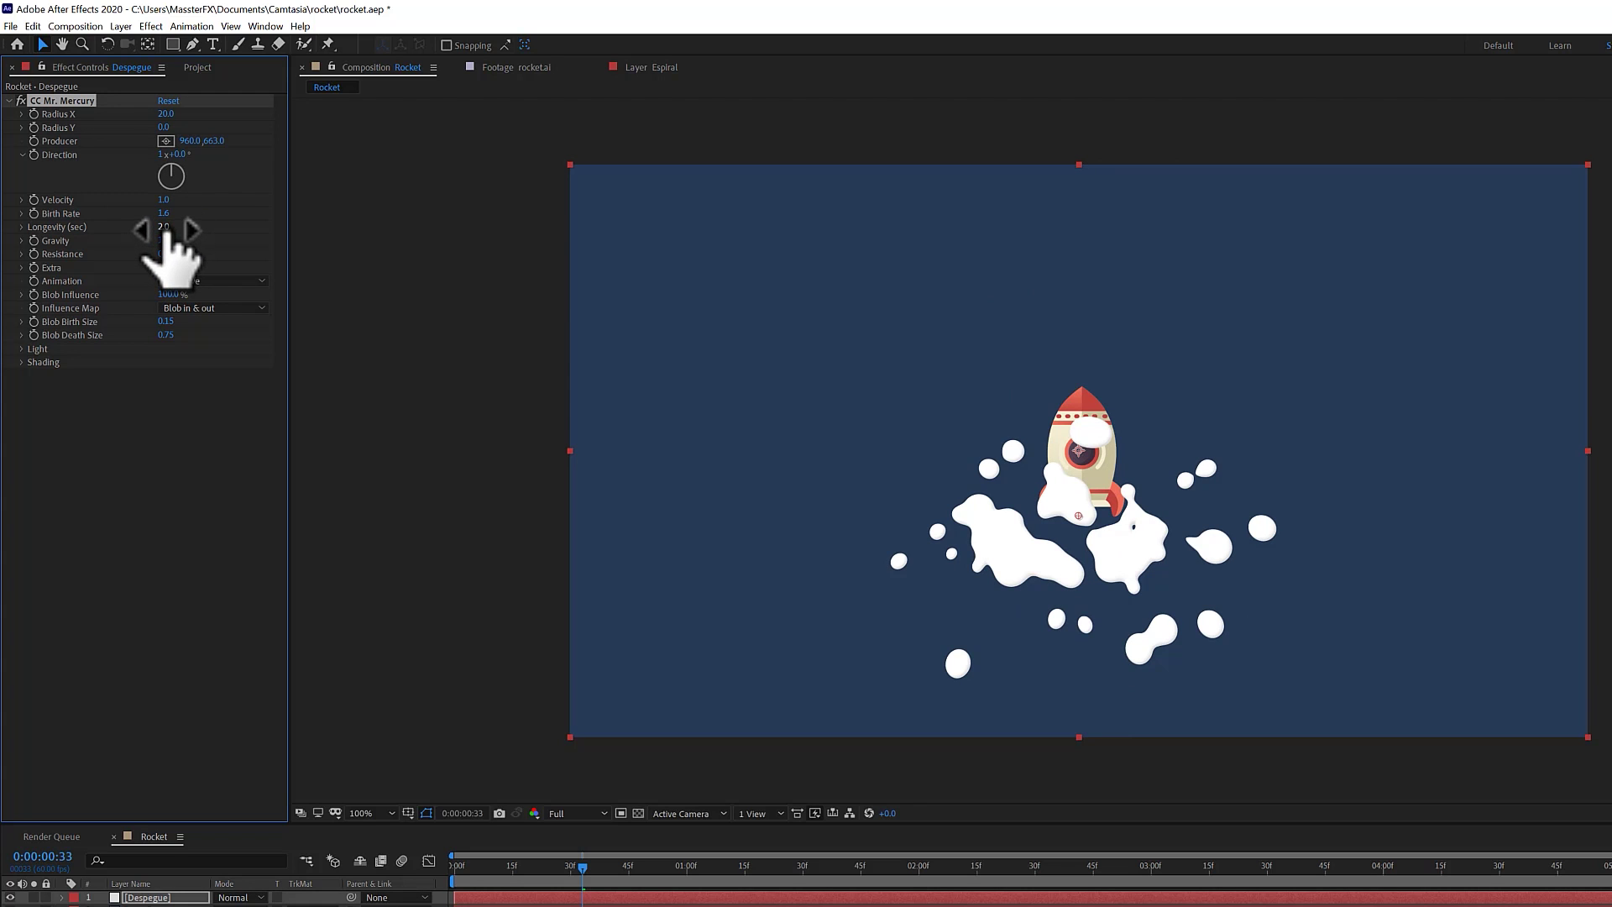
{"action": "mouse_move", "coordinate": [160, 229]}
{"action": "left_mouse_down"}
{"action": "mouse_move", "coordinate": [96, 236]}
{"action": "mouse_move", "coordinate": [226, 242]}
{"action": "left_mouse_up"}
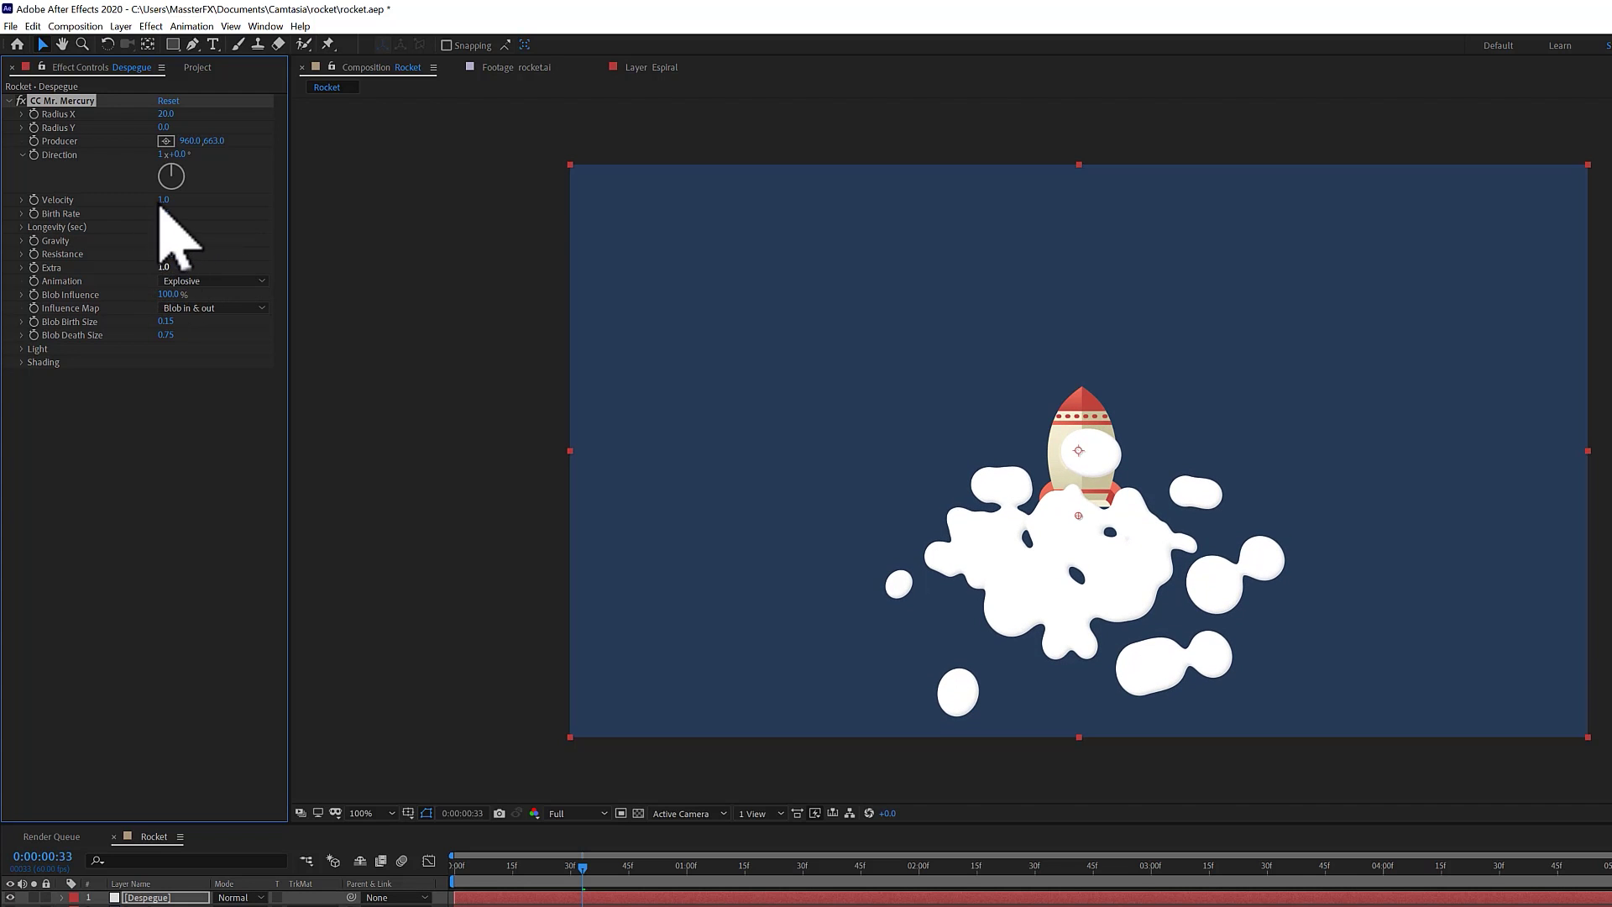
{"action": "left_click_drag", "start_coordinate": [174, 201], "coordinate": [160, 206]}
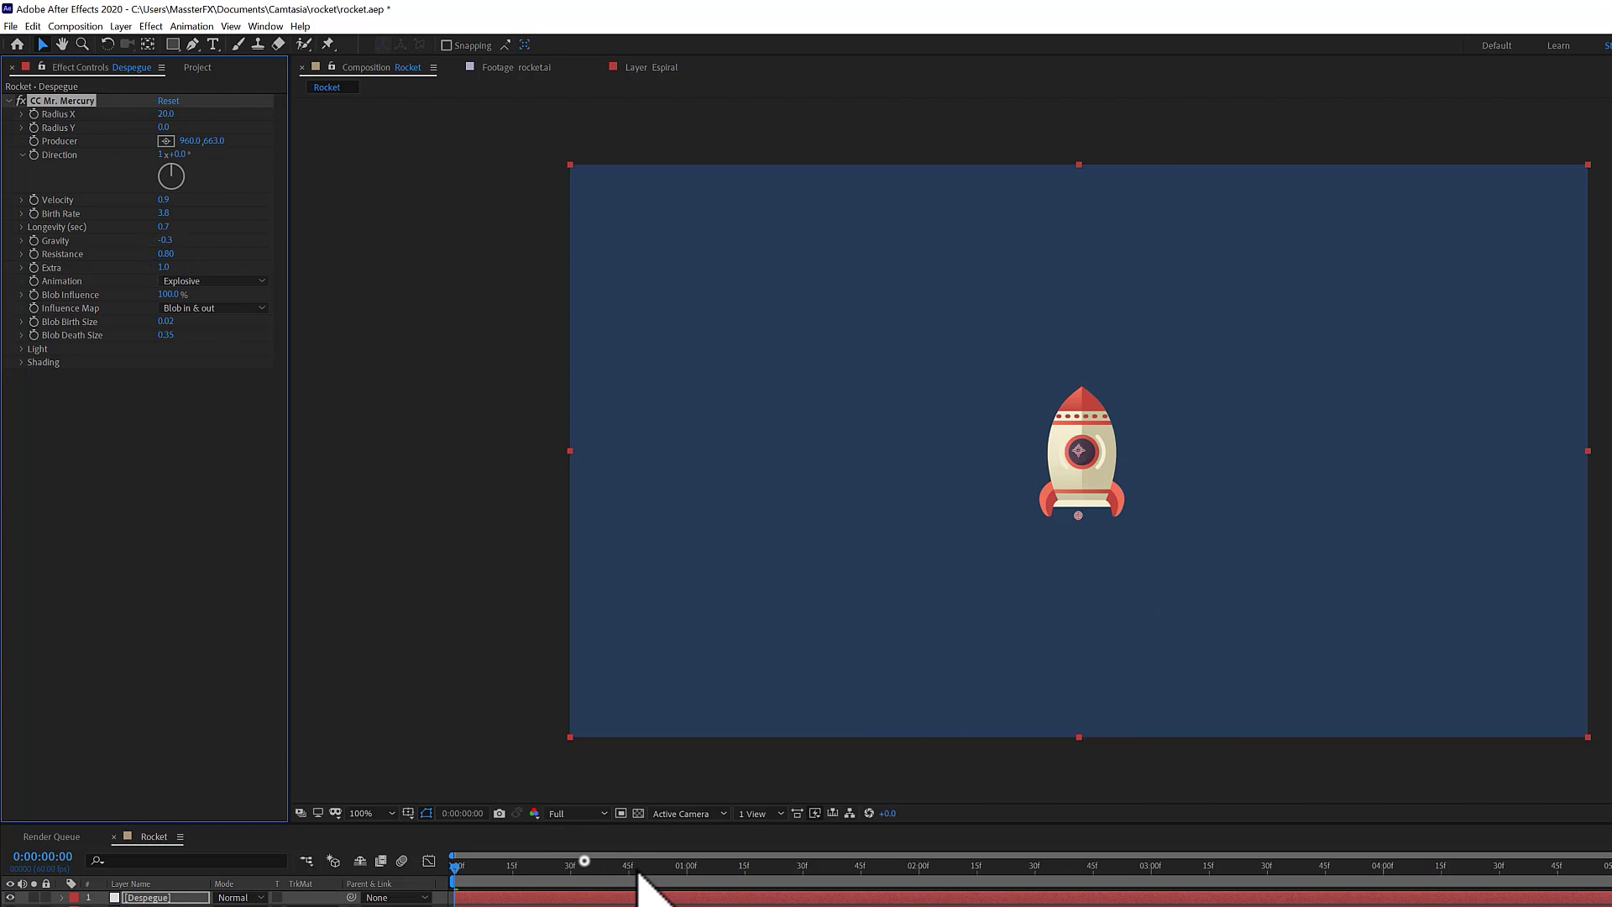
{"action": "left_click_drag", "start_coordinate": [638, 873], "coordinate": [702, 873]}
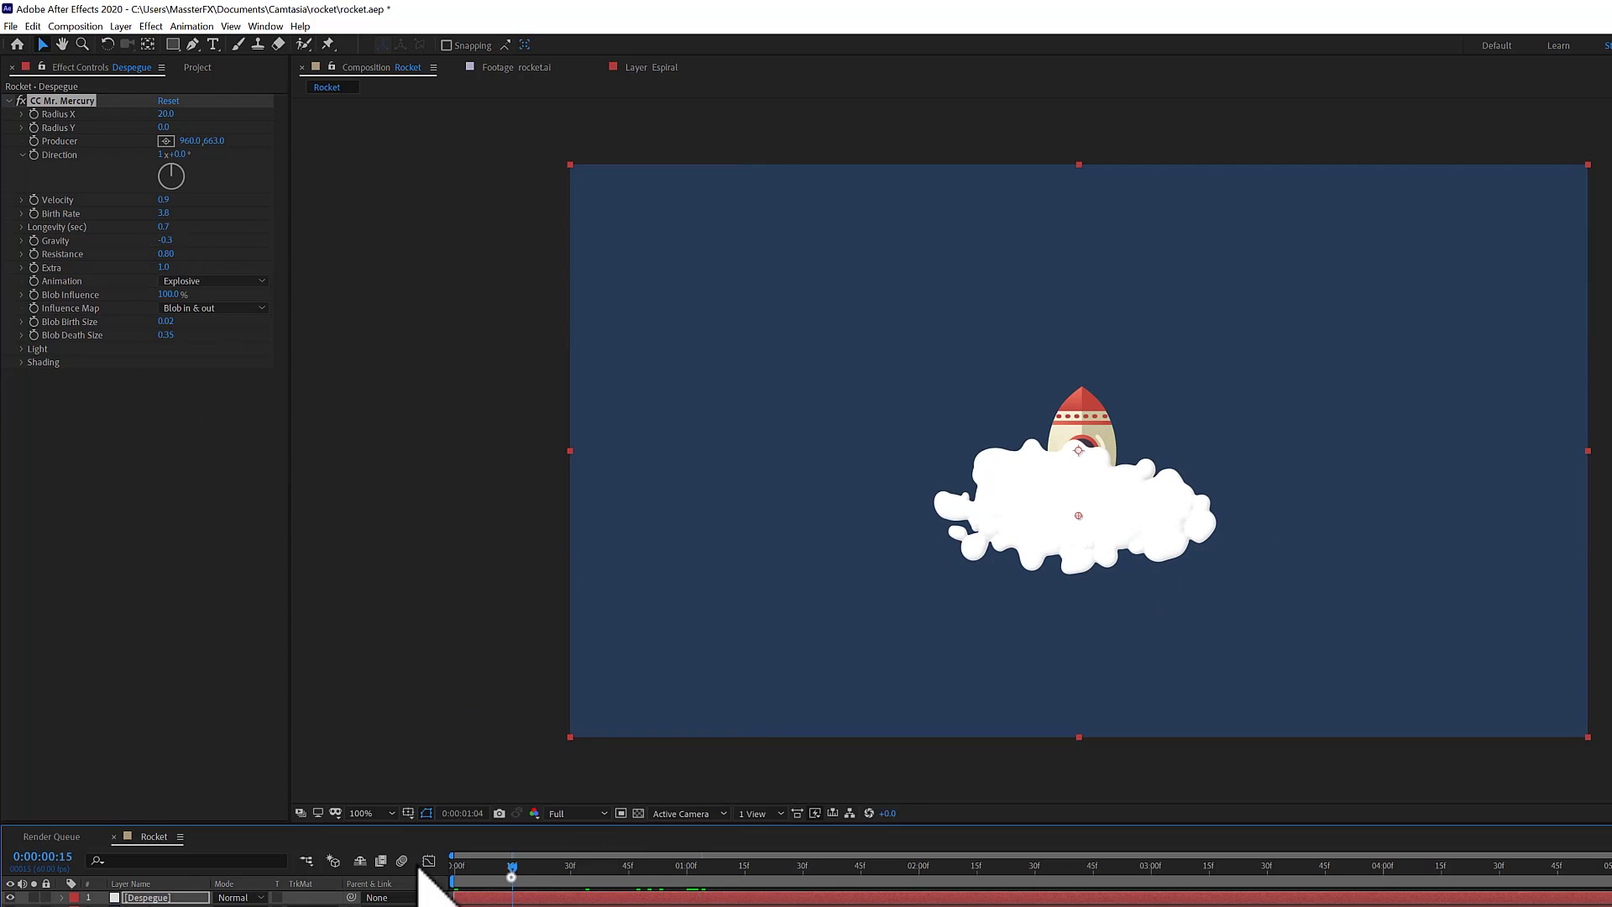
{"action": "key", "text": "space"}
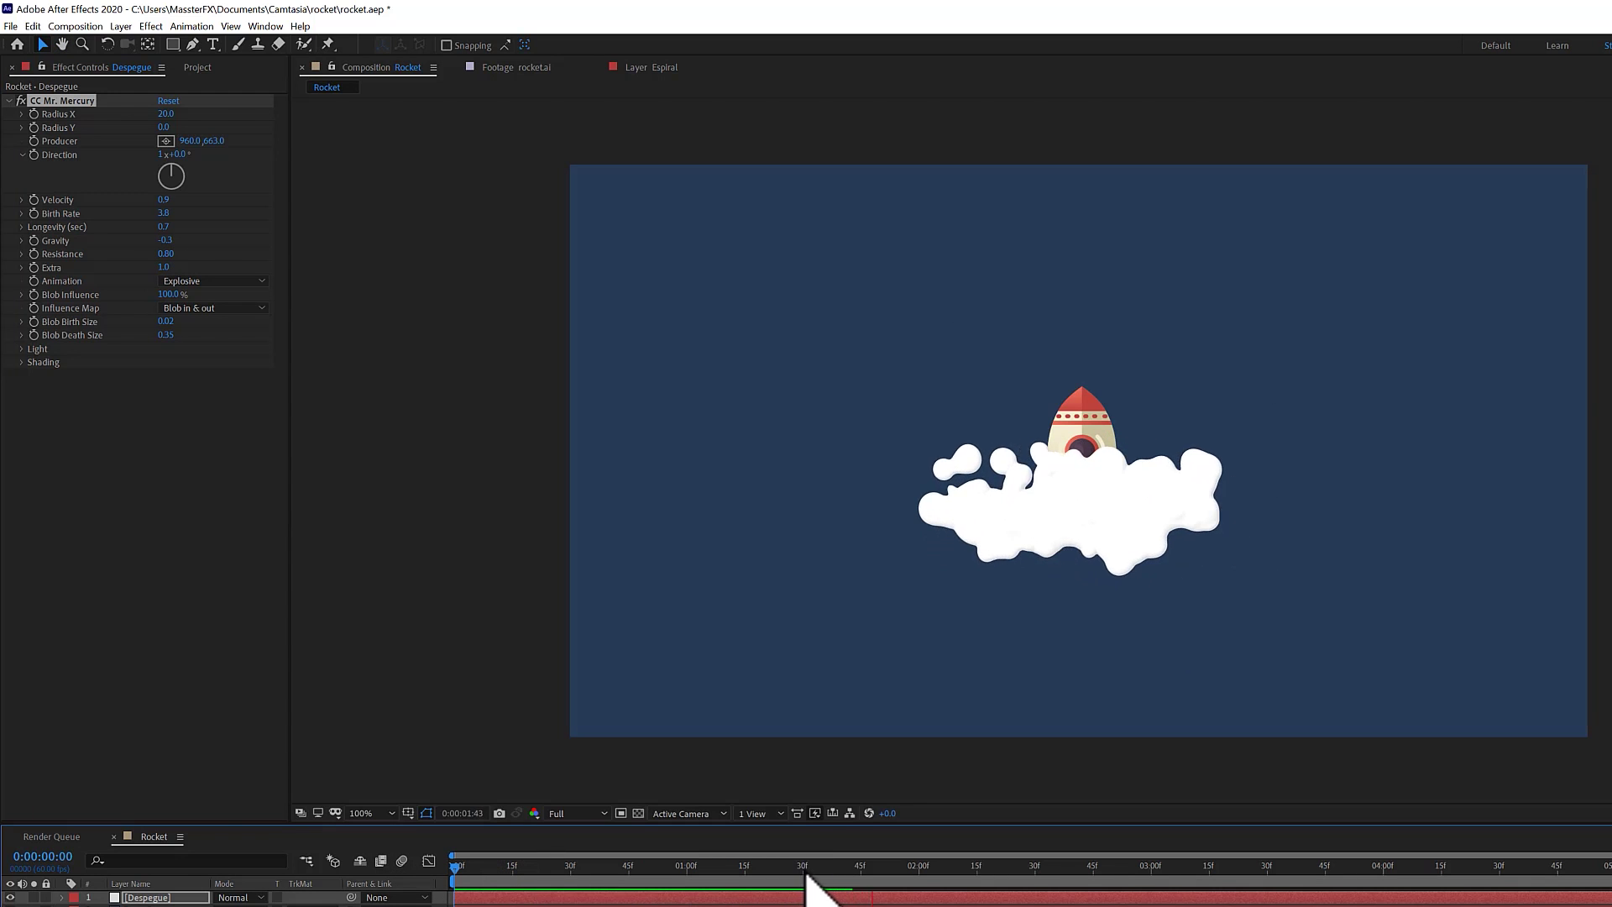
{"action": "left_click_drag", "start_coordinate": [748, 865], "coordinate": [856, 867]}
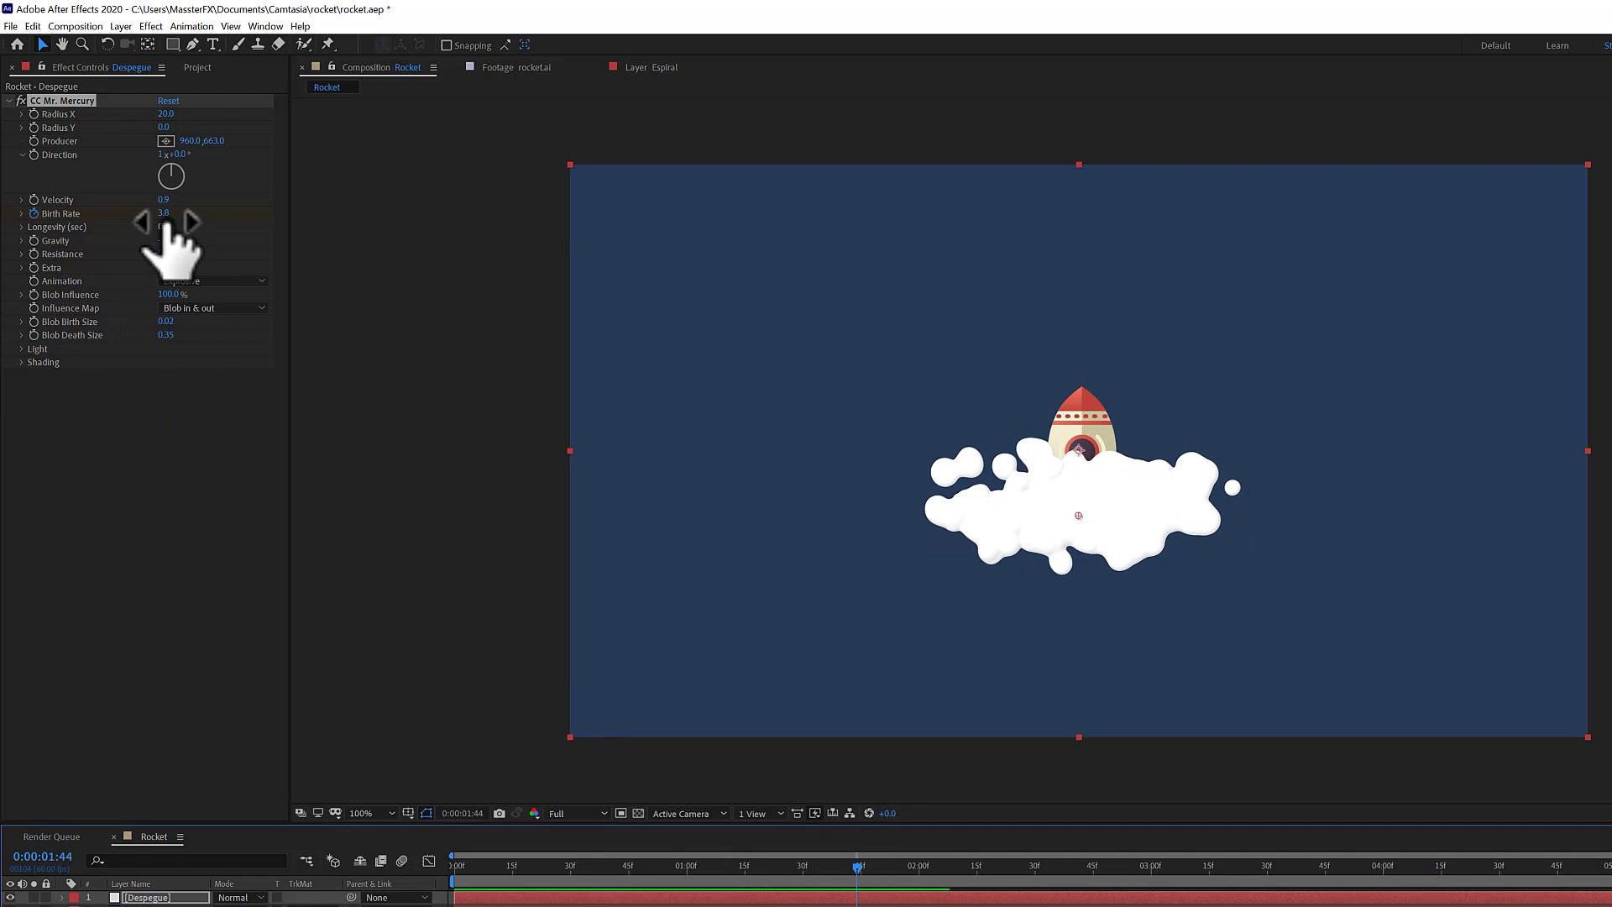
{"action": "left_click_drag", "start_coordinate": [164, 213], "coordinate": [15, 217]}
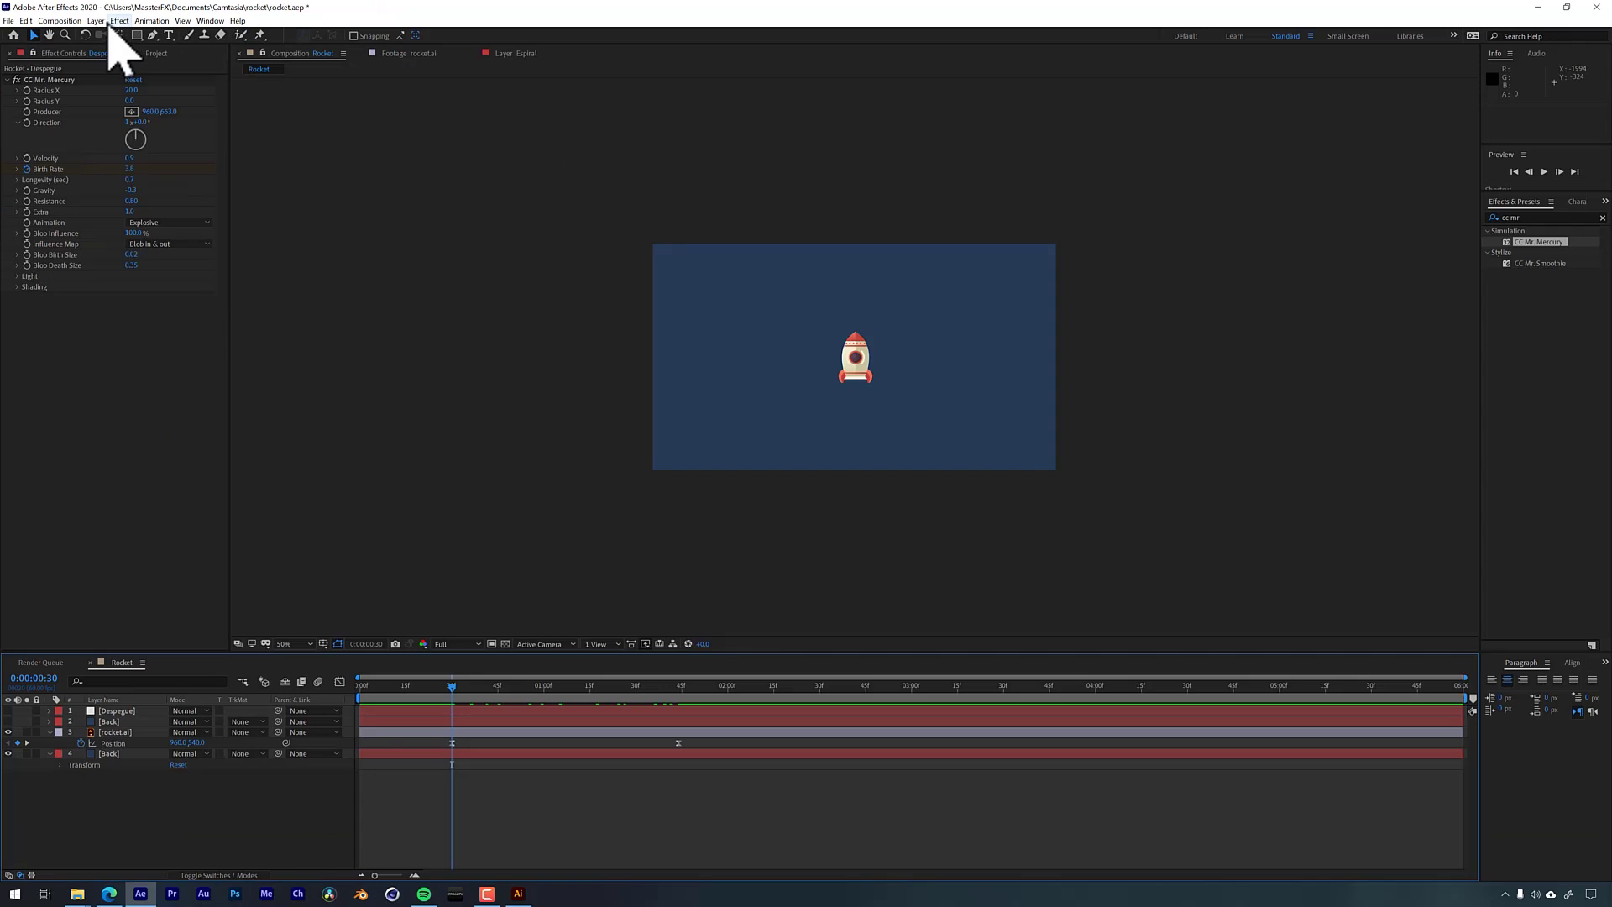
Add a new Light Gray Solid 1 with CC Mr. Mercury and set its Radius X to 0
{"action": "left_click", "coordinate": [96, 21]}
{"action": "mouse_move", "coordinate": [168, 30]}
{"action": "left_click", "coordinate": [315, 53]}
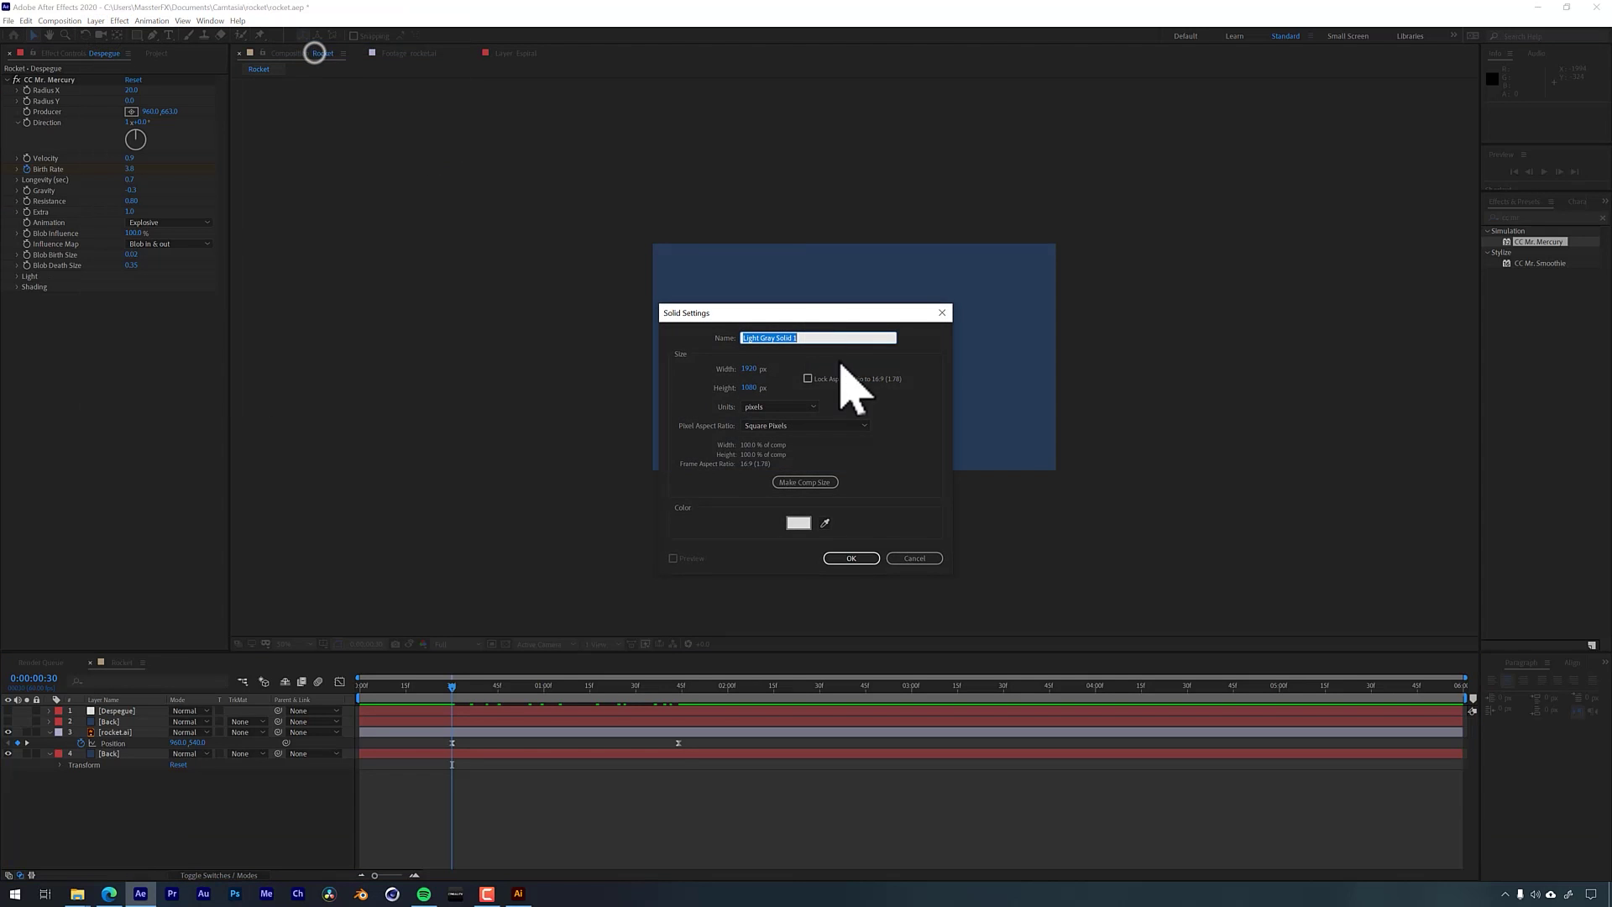
{"action": "left_click", "coordinate": [850, 559]}
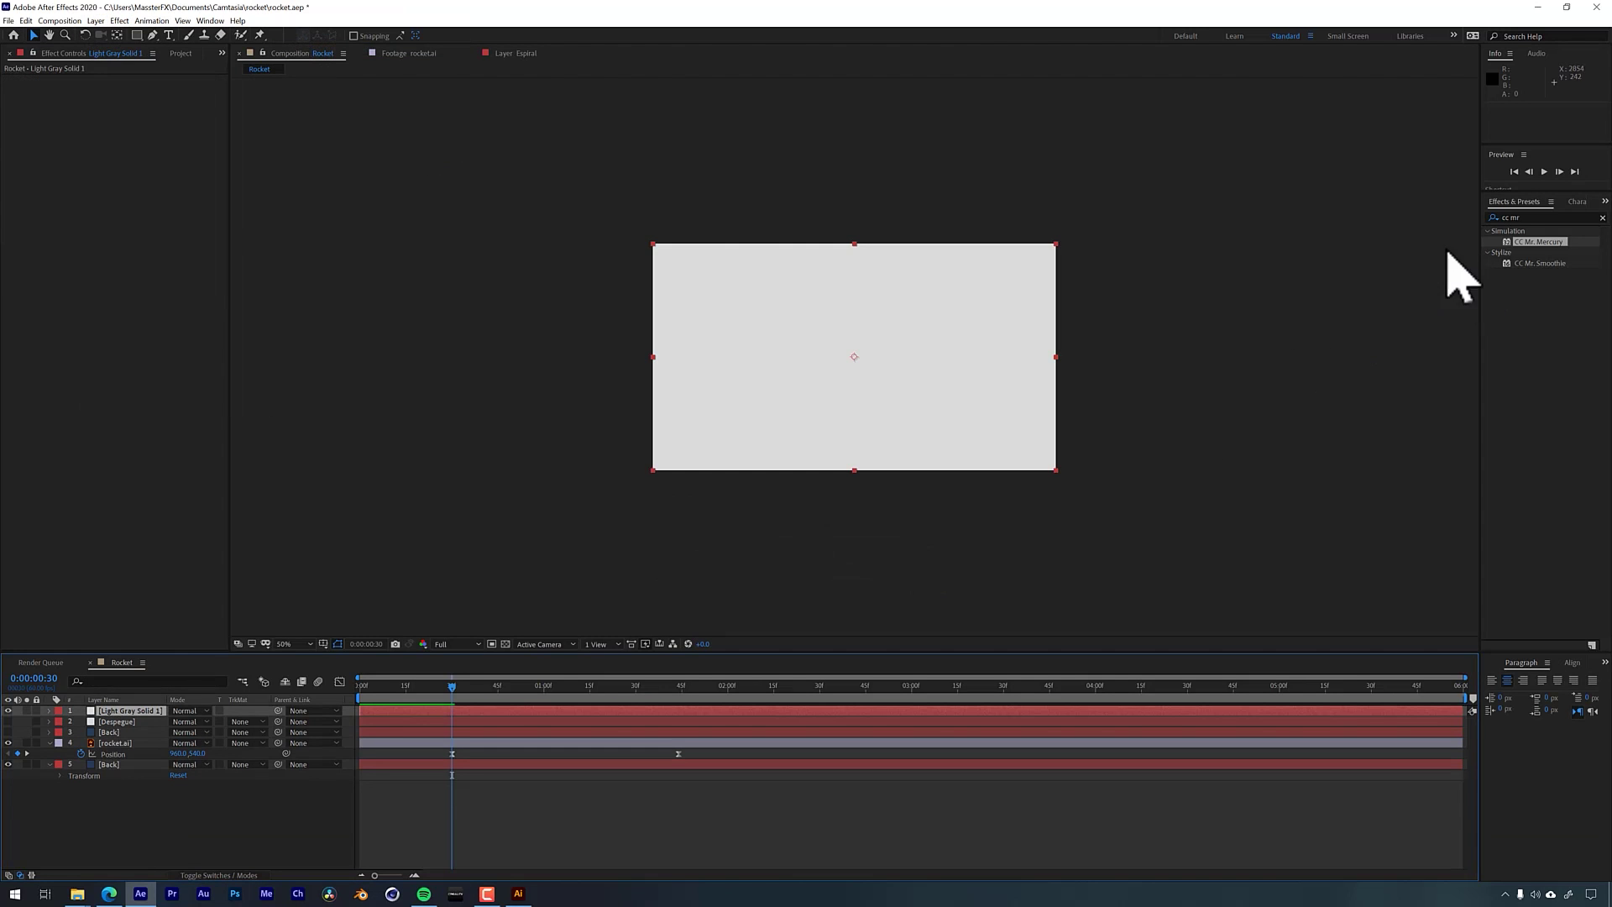
{"action": "left_click_drag", "start_coordinate": [1538, 242], "coordinate": [868, 375]}
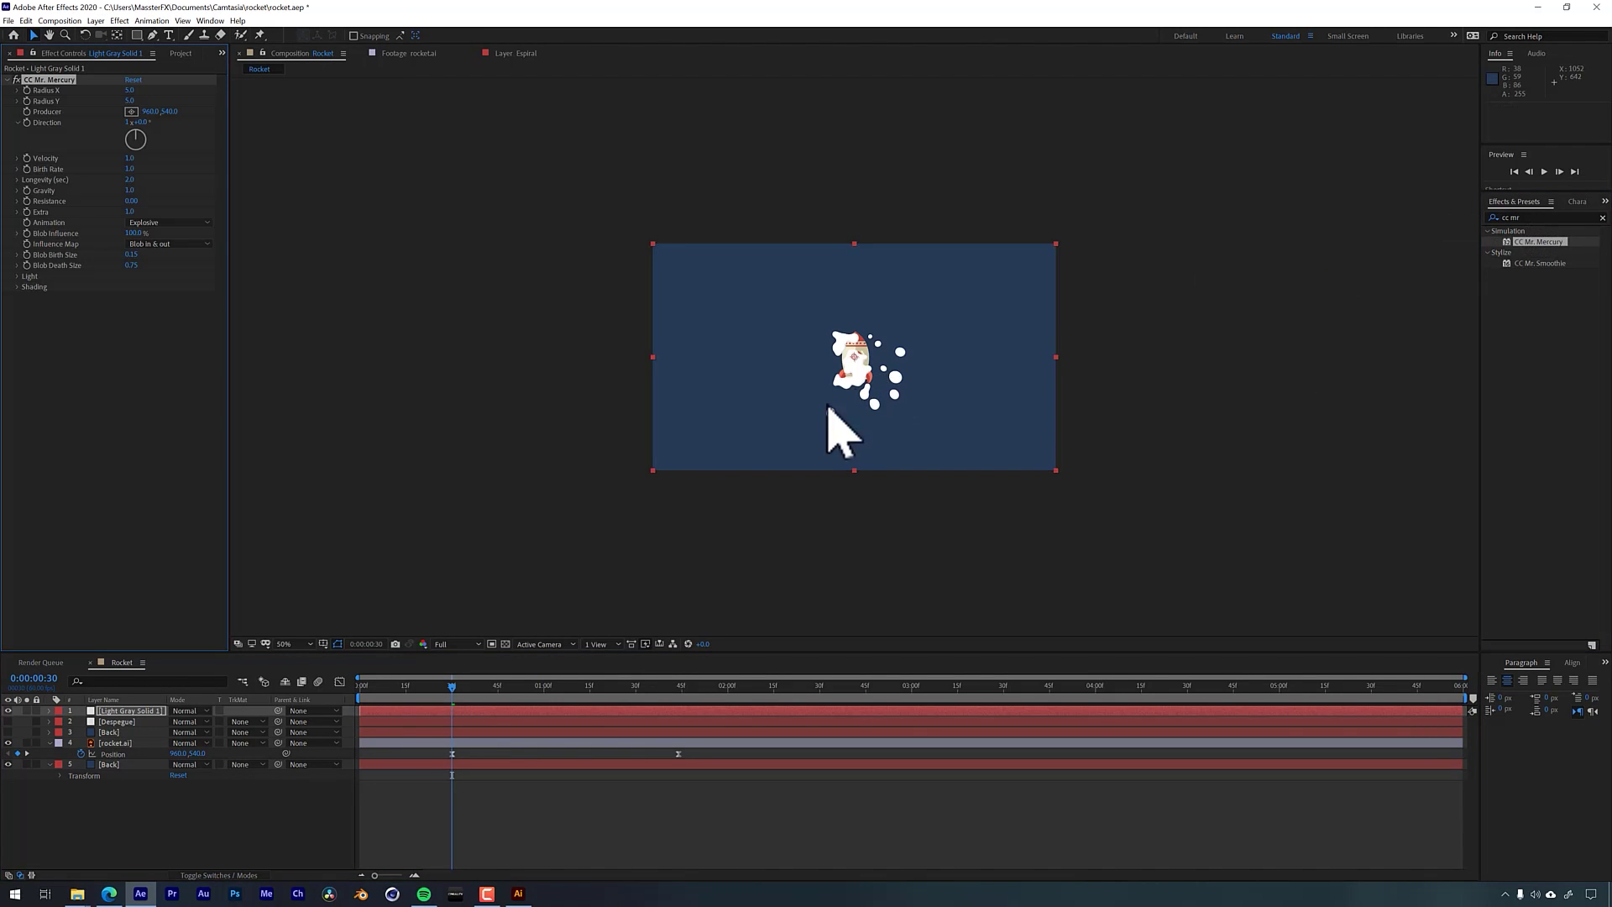
{"action": "key", "text": "slash"}
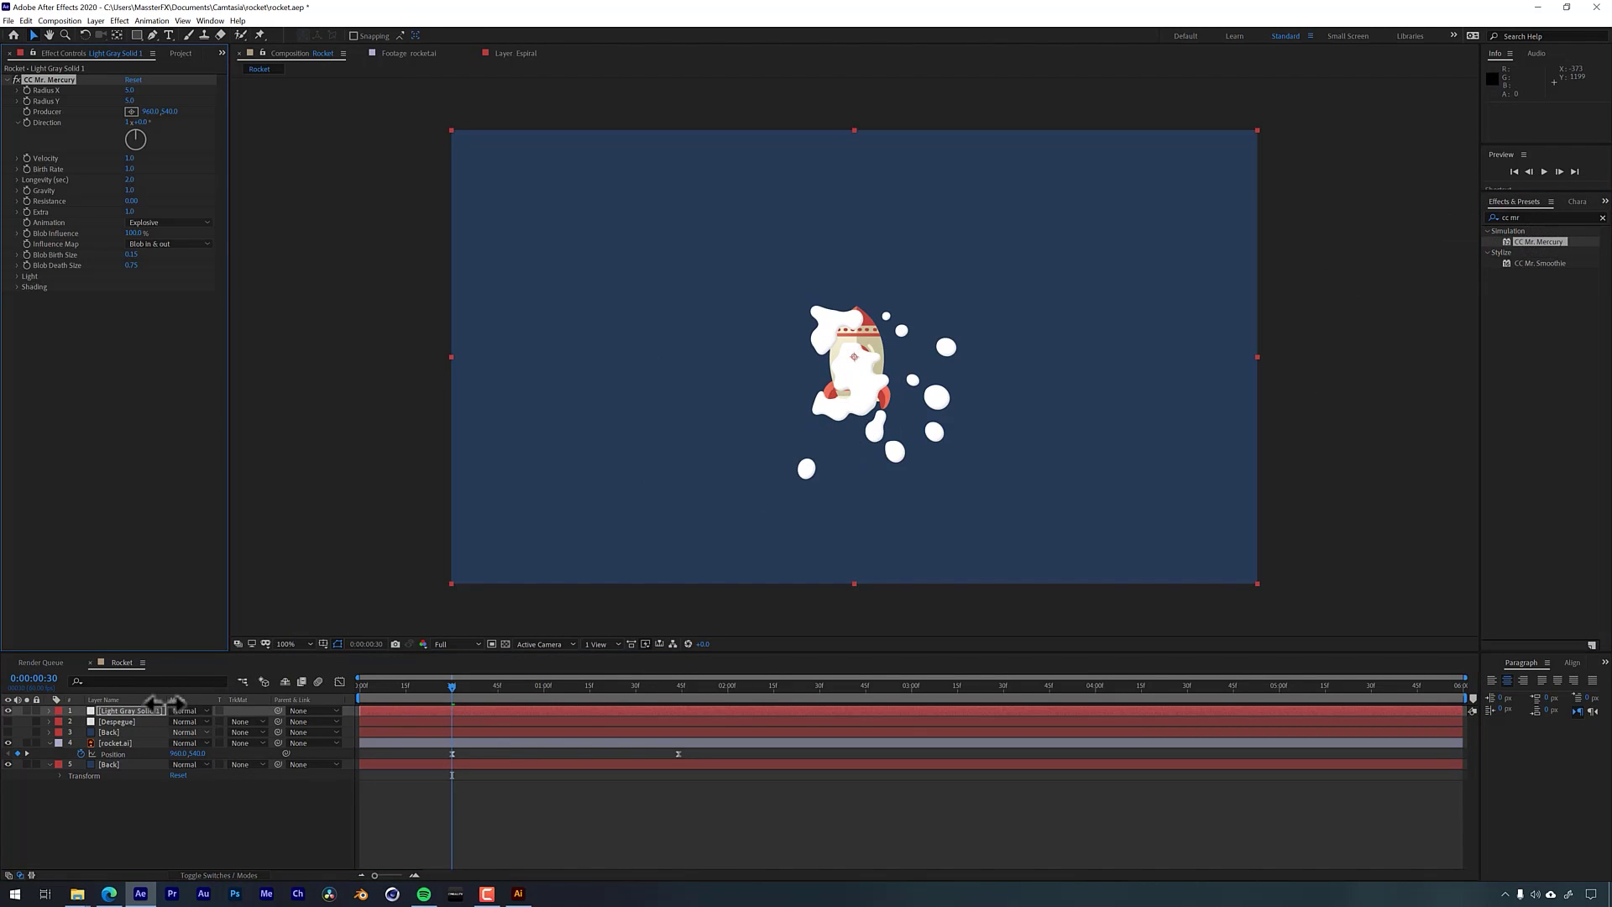
{"action": "left_click_drag", "start_coordinate": [130, 93], "coordinate": [59, 134]}
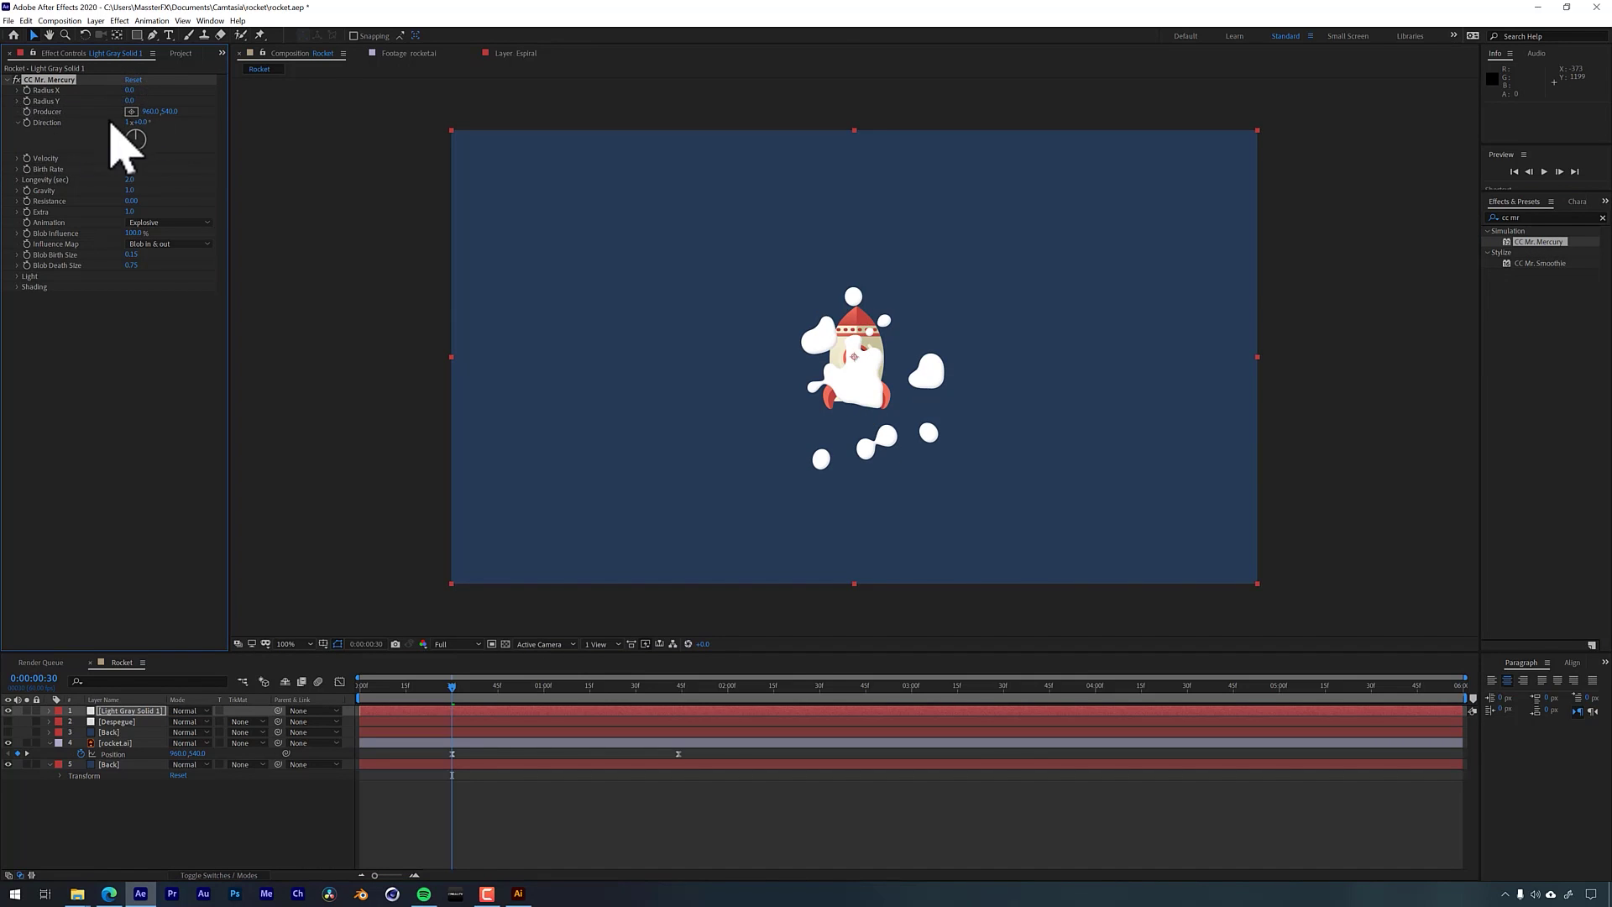
Reveal the rocket.ai layer's animated Position property
{"action": "left_click", "coordinate": [113, 732]}
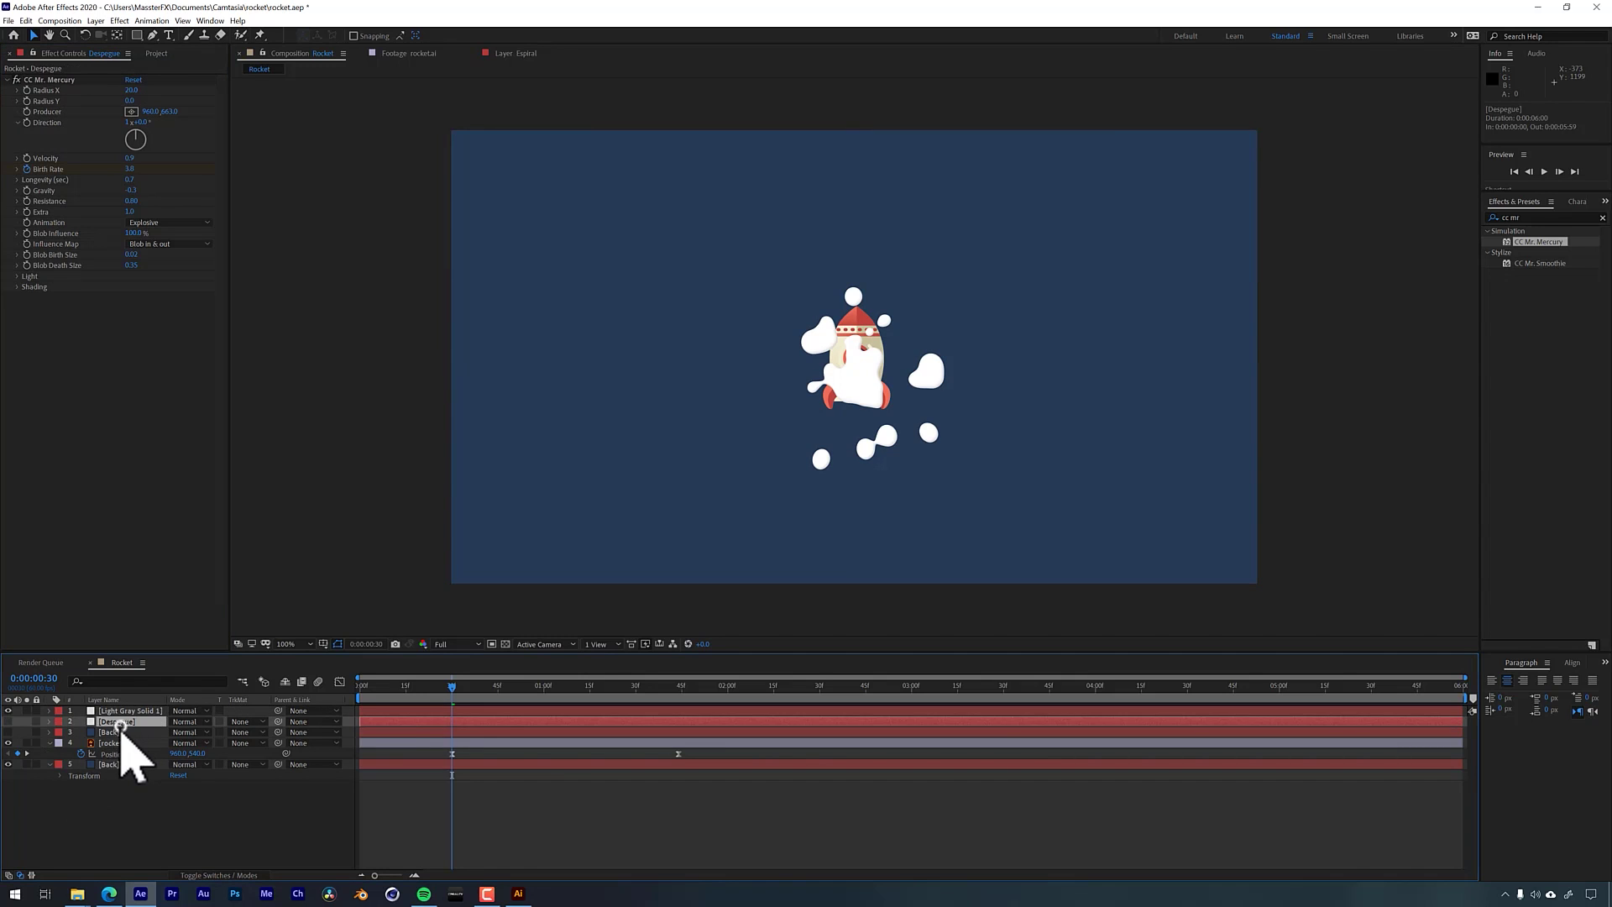
{"action": "left_click", "coordinate": [114, 743]}
{"action": "key", "text": "p"}
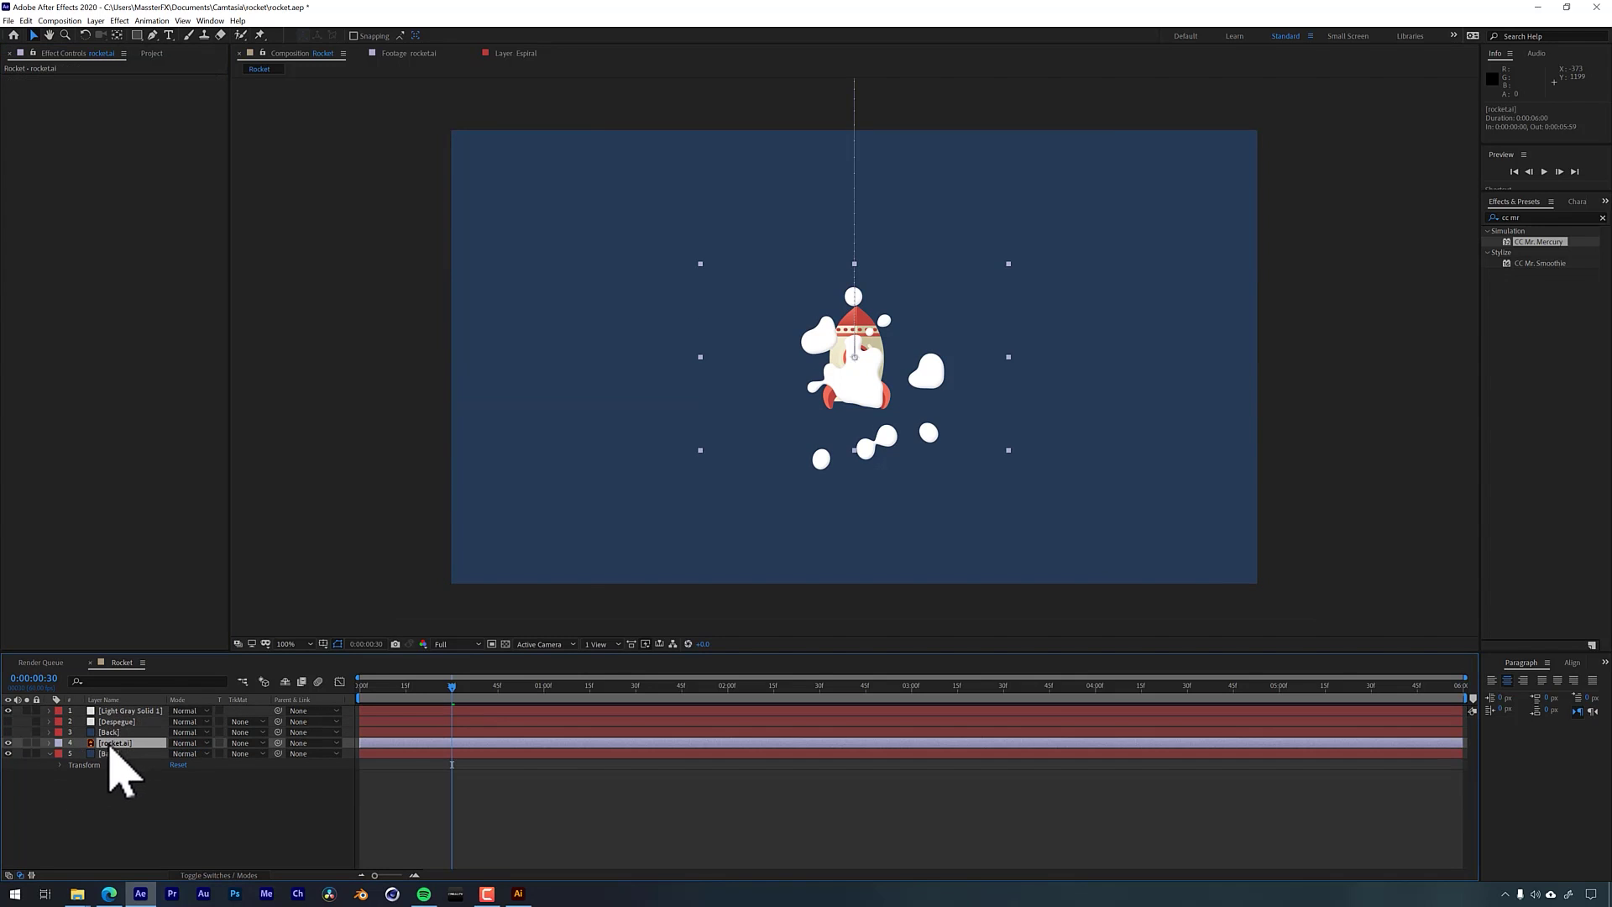
{"action": "key", "text": "p"}
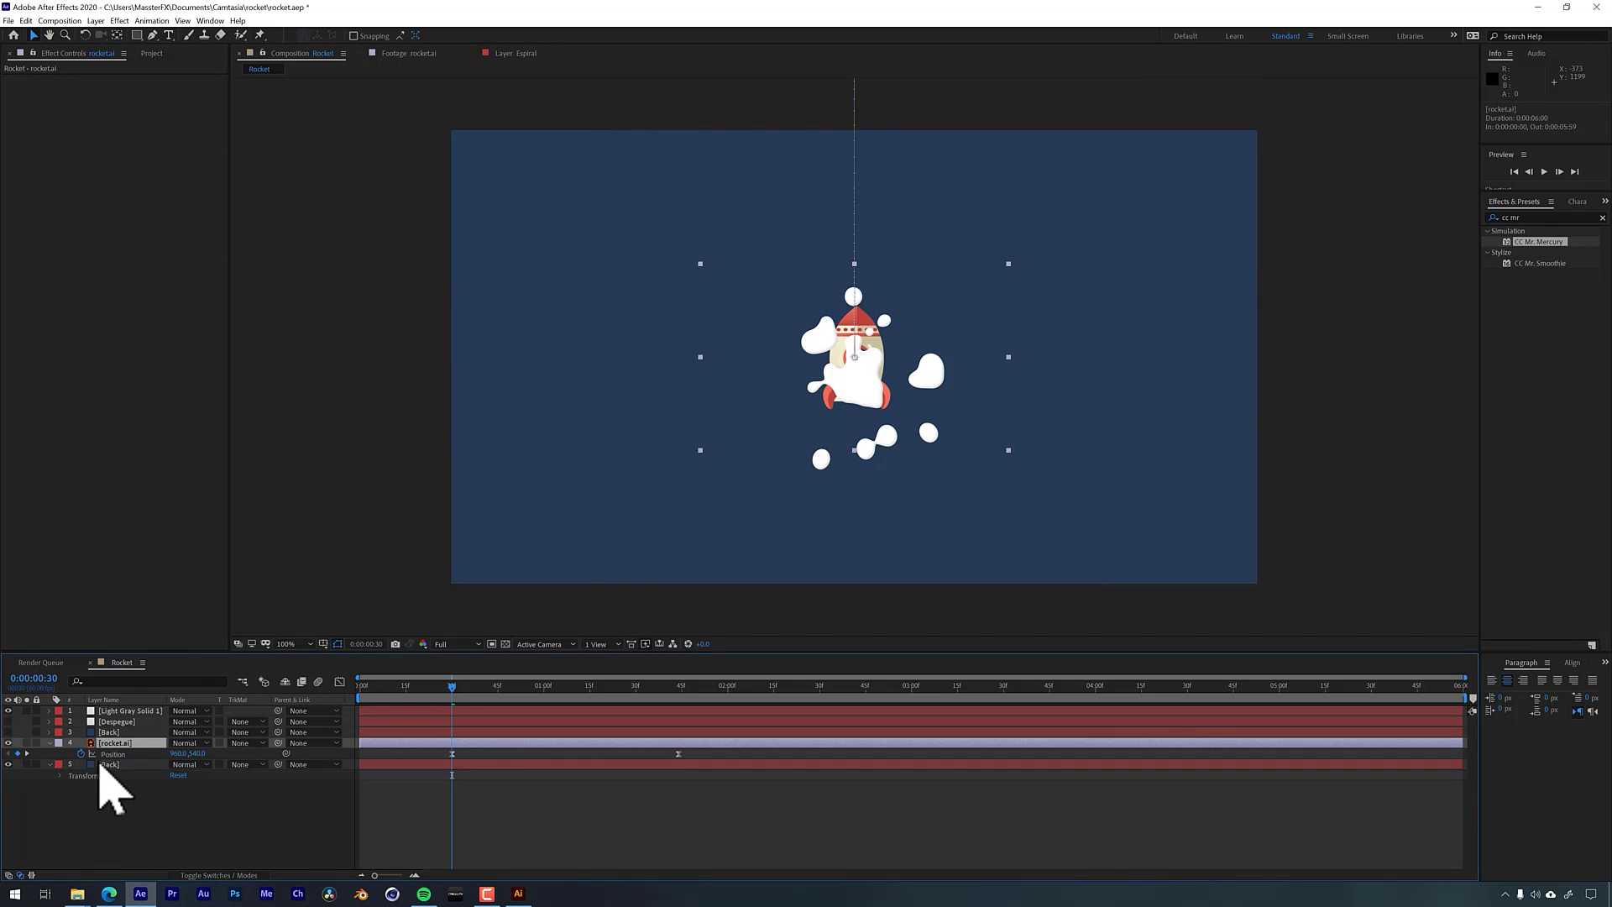
Link Light Gray Solid 1's Mercury Producer to rocket.ai's Position and preview the trailing smoke
{"action": "left_click", "coordinate": [48, 710]}
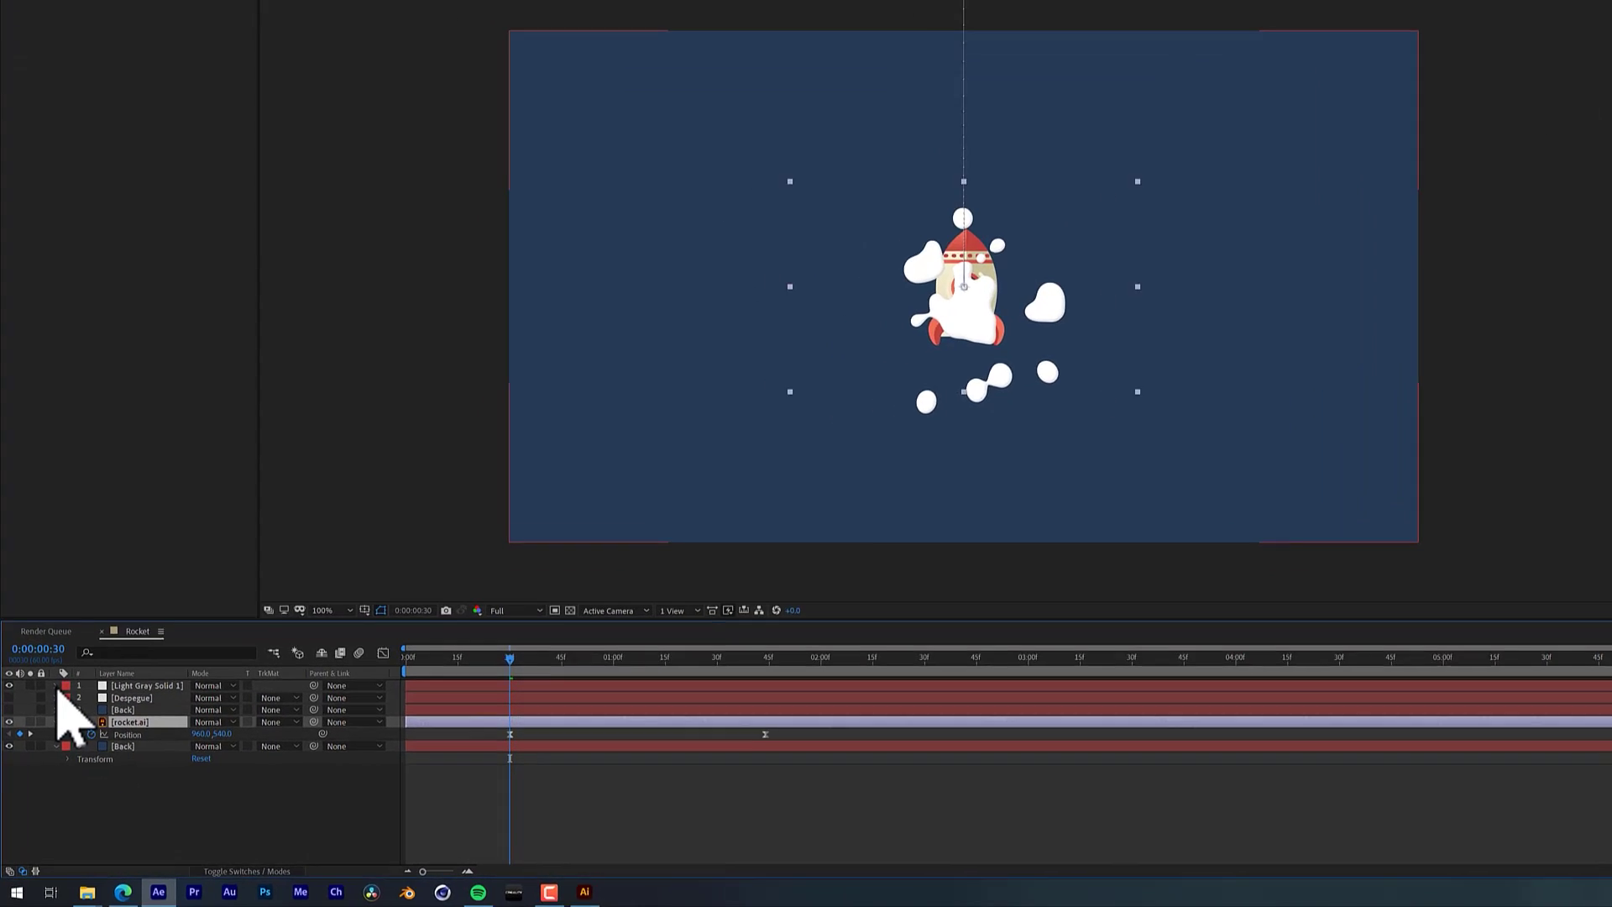
{"action": "left_click", "coordinate": [99, 600]}
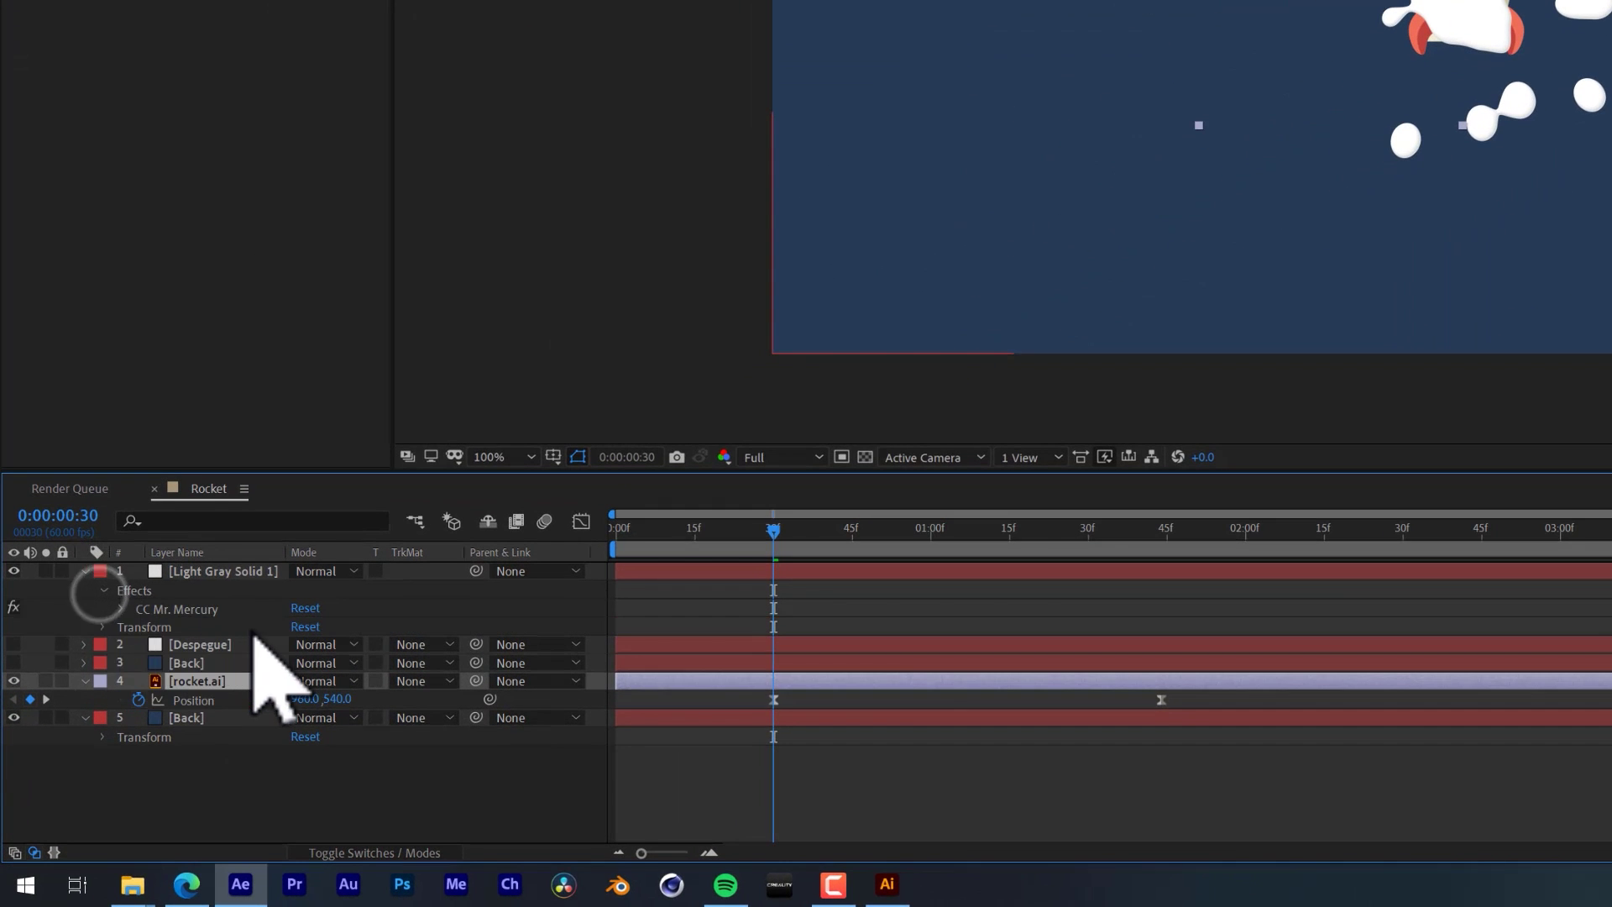
{"action": "left_click", "coordinate": [120, 608]}
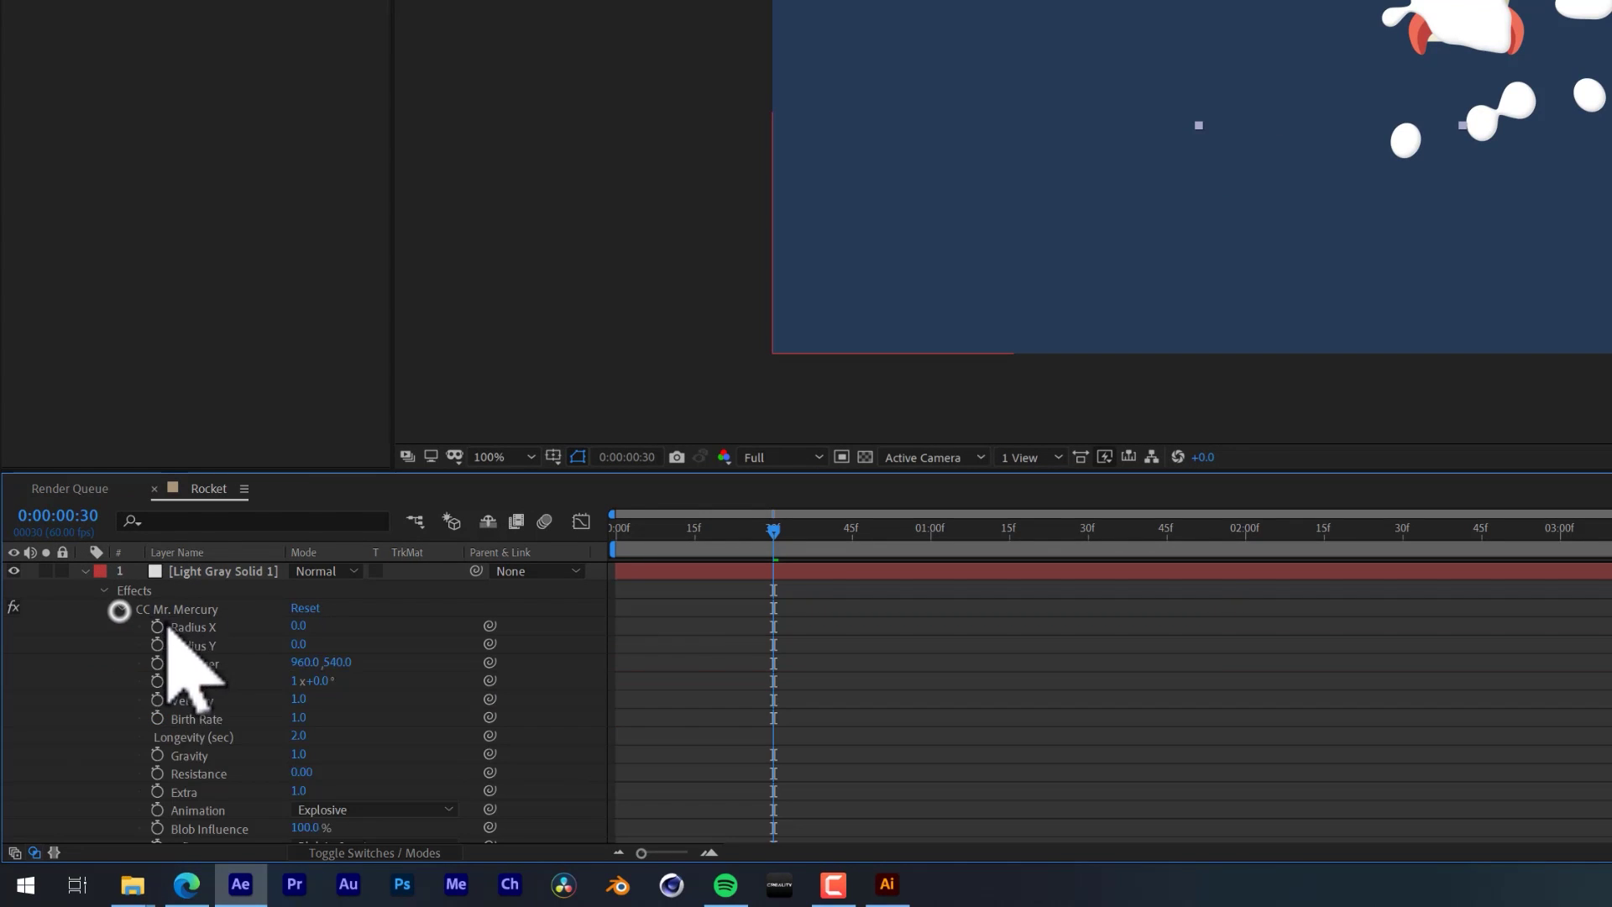
{"action": "left_click_drag", "start_coordinate": [489, 625], "coordinate": [269, 850]}
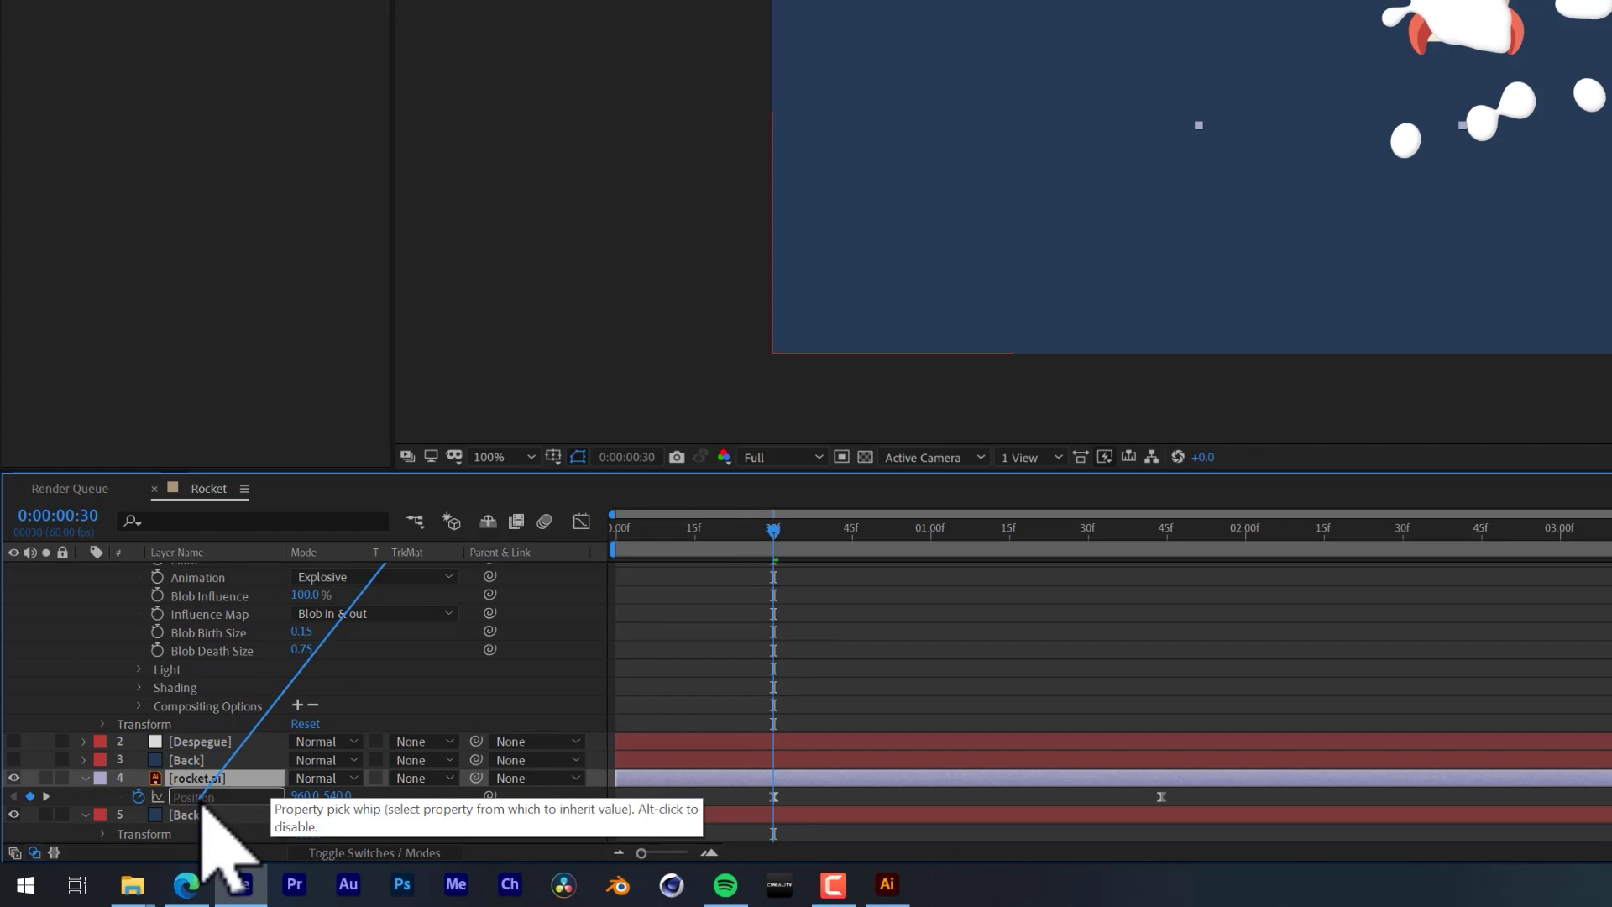
{"action": "left_click_drag", "start_coordinate": [269, 849], "coordinate": [208, 798]}
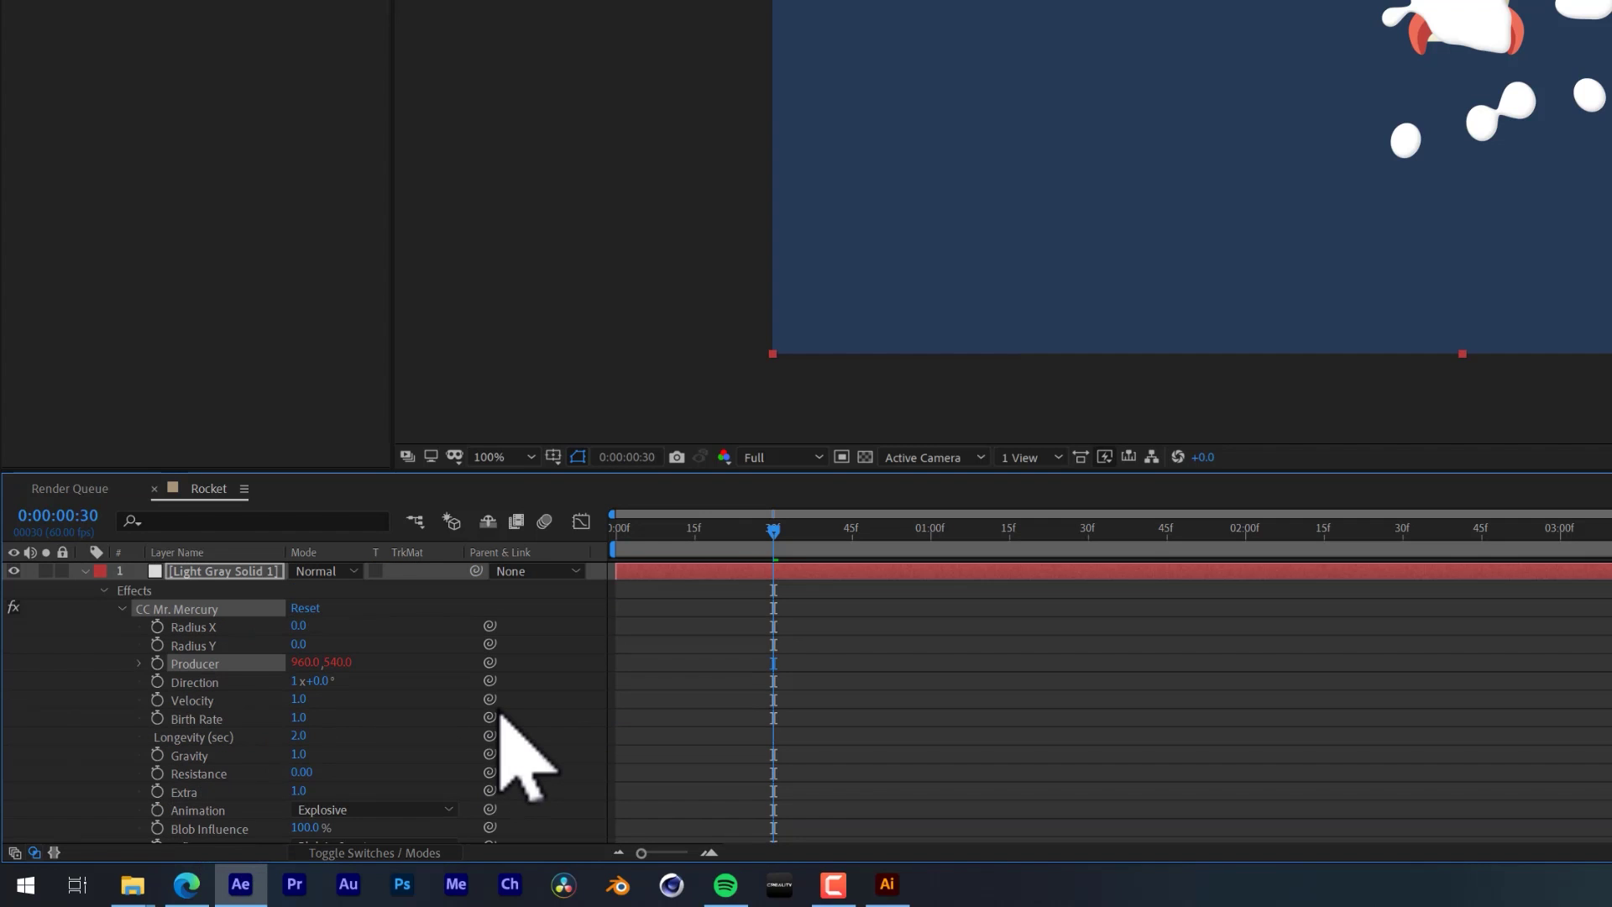
{"action": "mouse_move", "coordinate": [786, 541]}
{"action": "left_mouse_down"}
{"action": "mouse_move", "coordinate": [619, 665]}
{"action": "mouse_move", "coordinate": [634, 660]}
{"action": "left_mouse_up"}
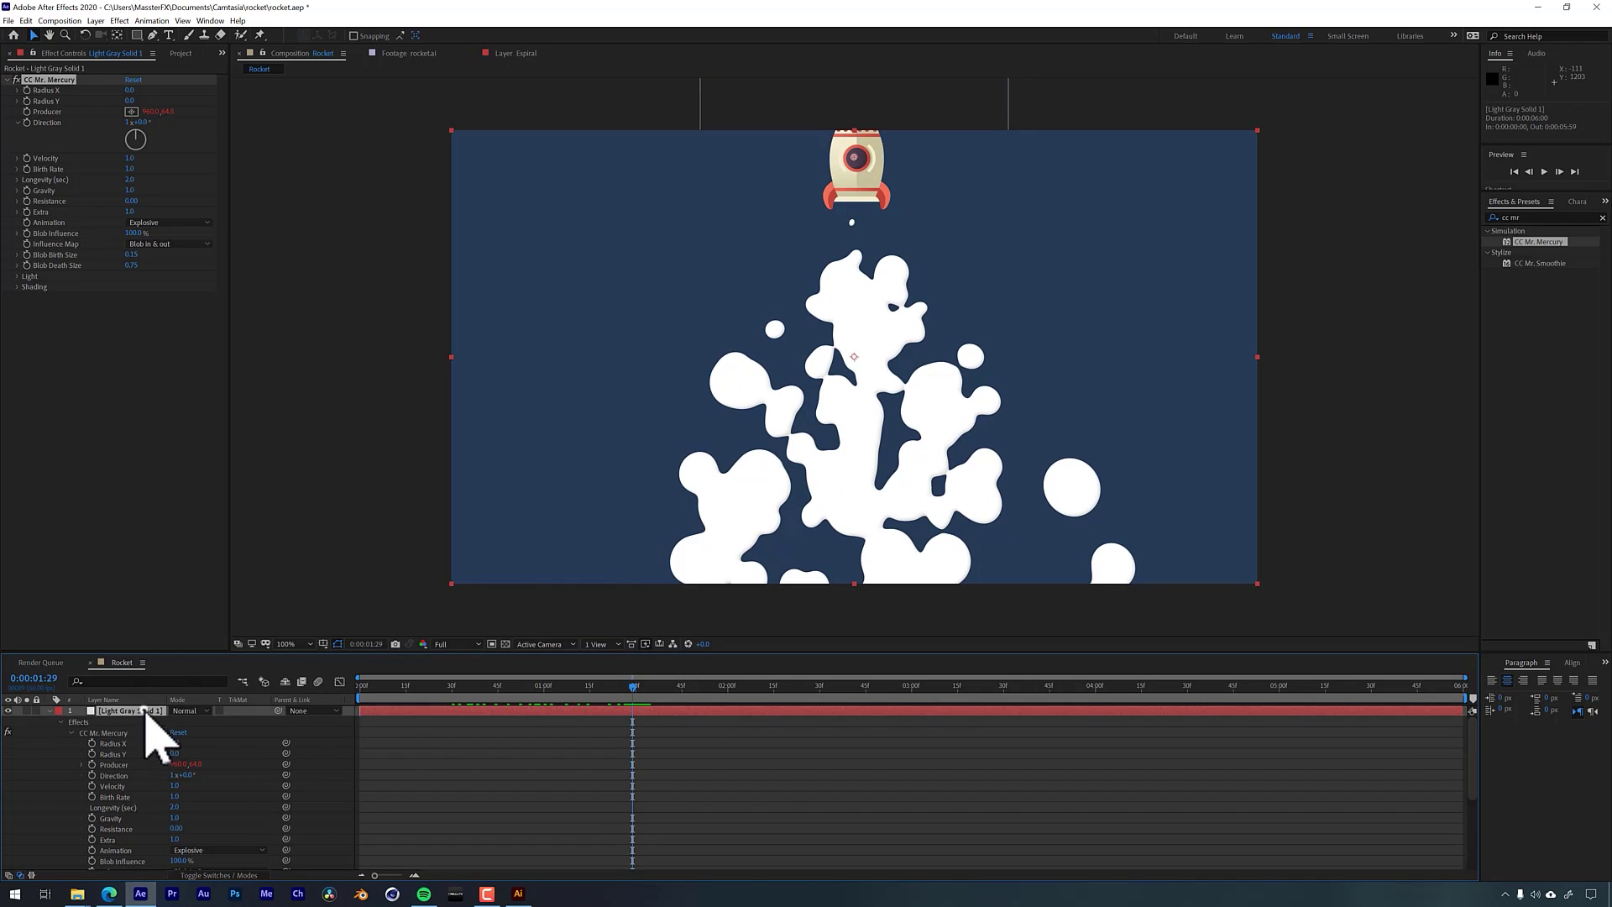
{"action": "left_click", "coordinate": [144, 710]}
Set the smoke to Birth Rate 12.3, Velocity 0.9, Gravity 5.6, Blob Birth Size 0.38, reviewing at 0:00:01:15
{"action": "left_click", "coordinate": [52, 711]}
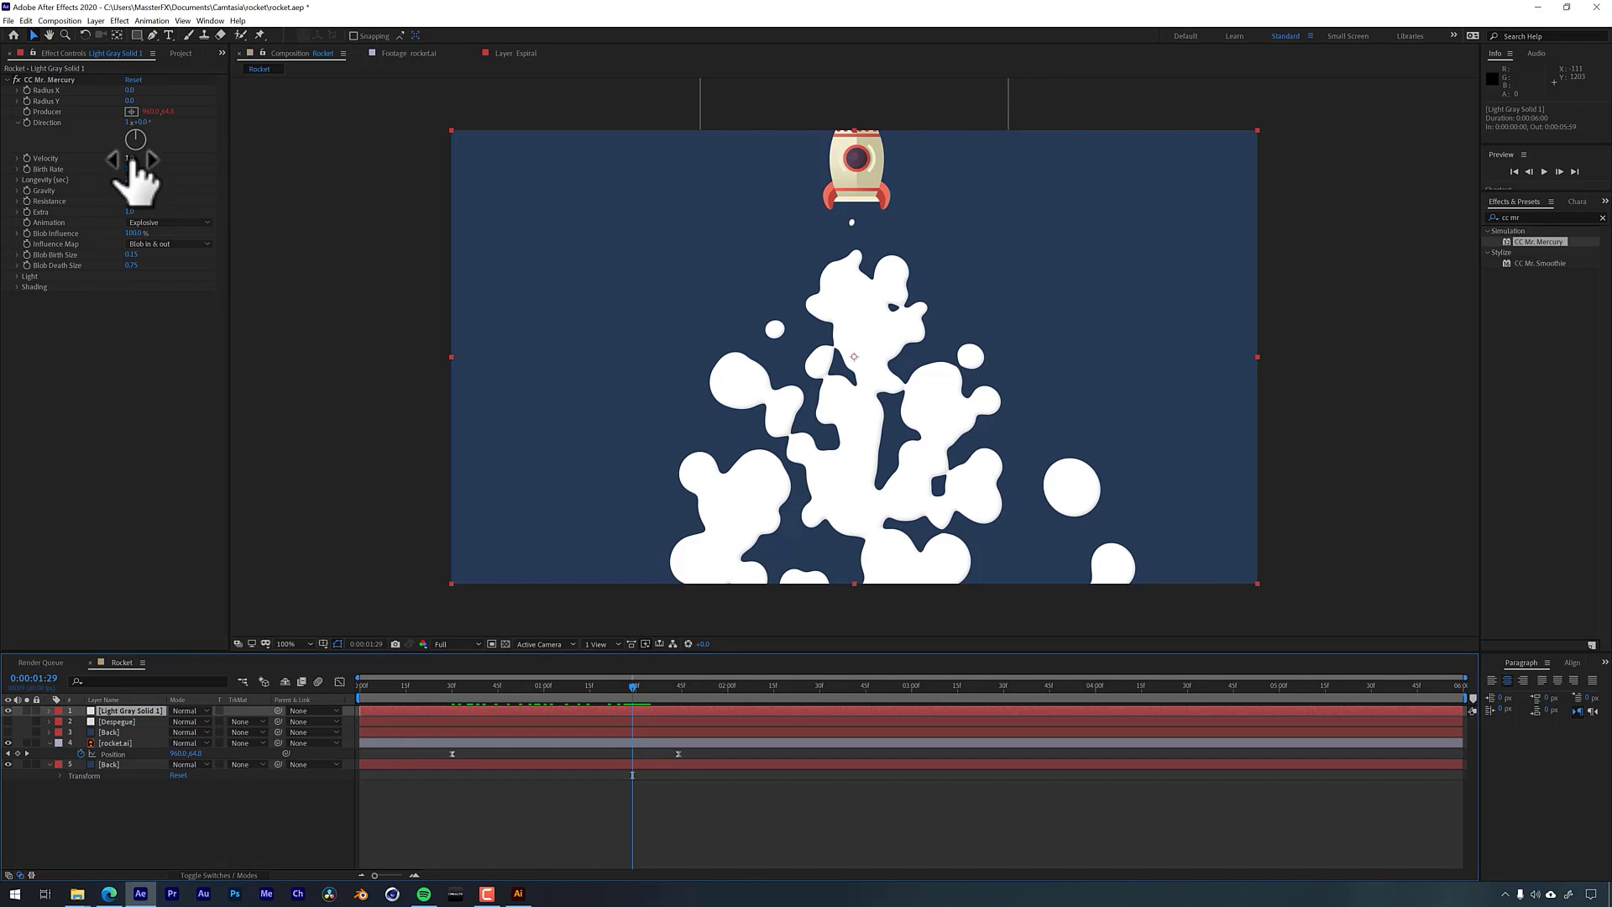
{"action": "left_click_drag", "start_coordinate": [130, 169], "coordinate": [478, 173]}
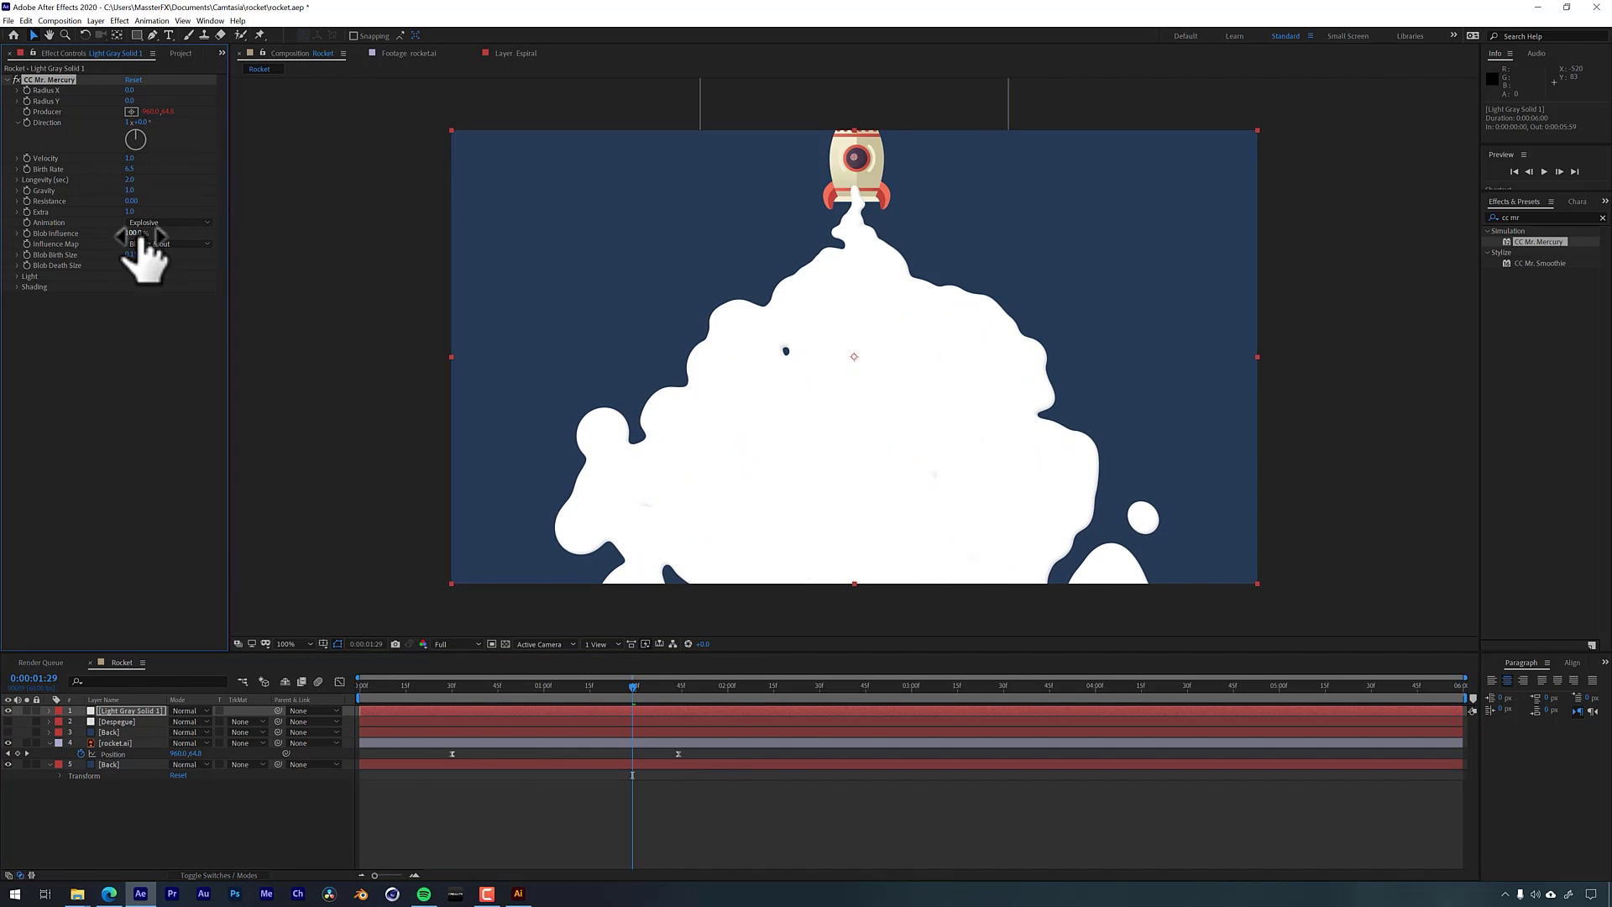
{"action": "left_click_drag", "start_coordinate": [415, 152], "coordinate": [458, 150]}
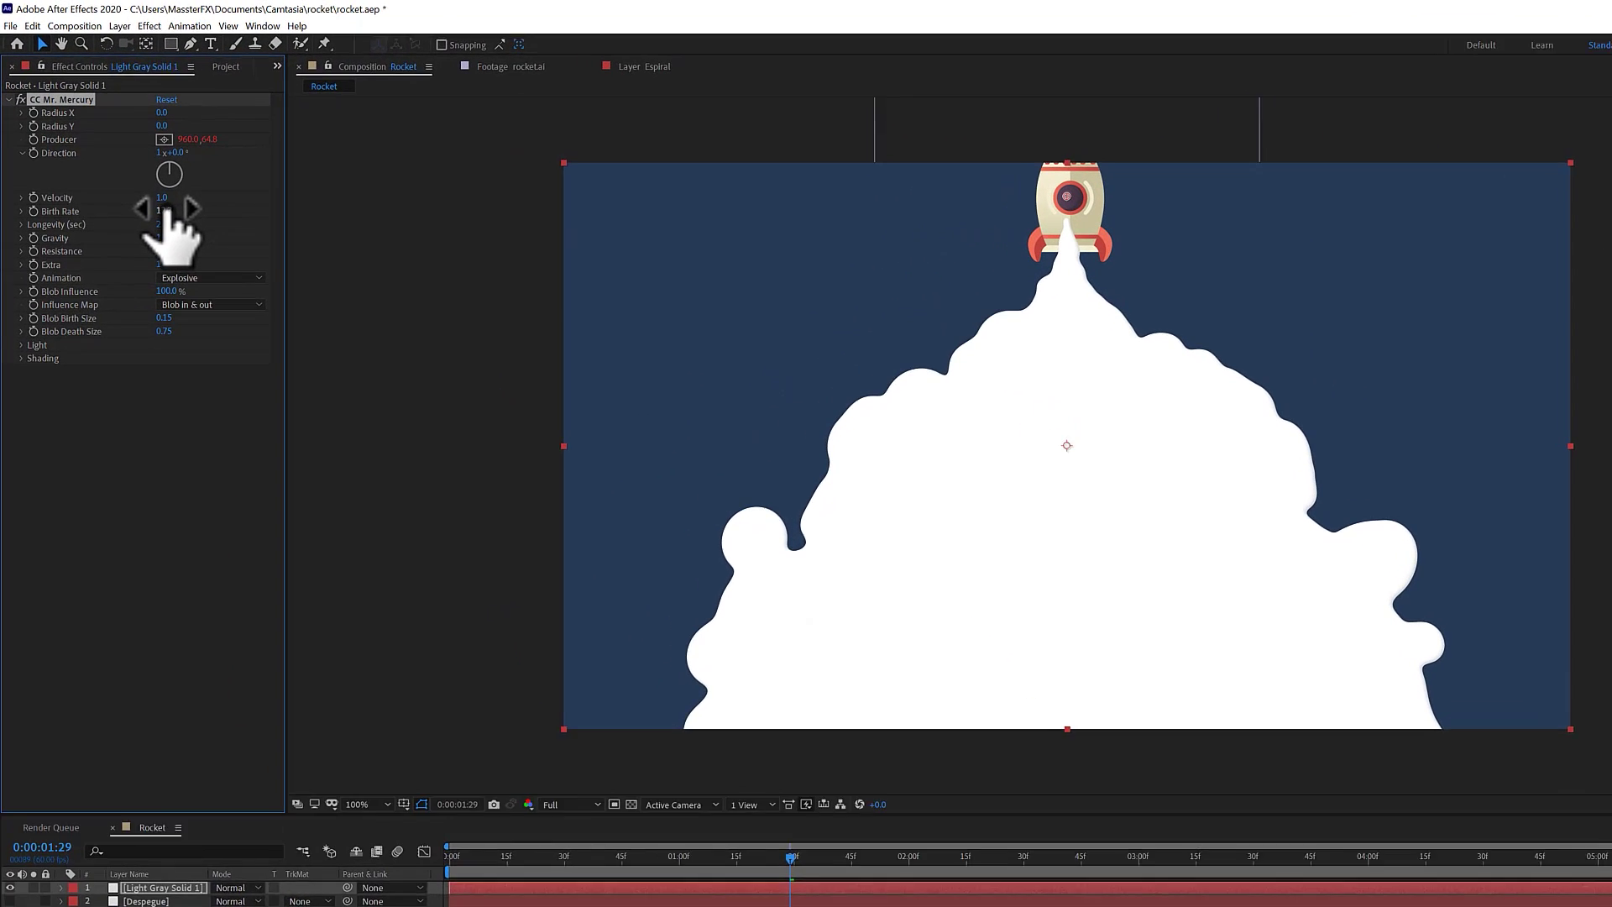
{"action": "left_click_drag", "start_coordinate": [167, 206], "coordinate": [315, 256]}
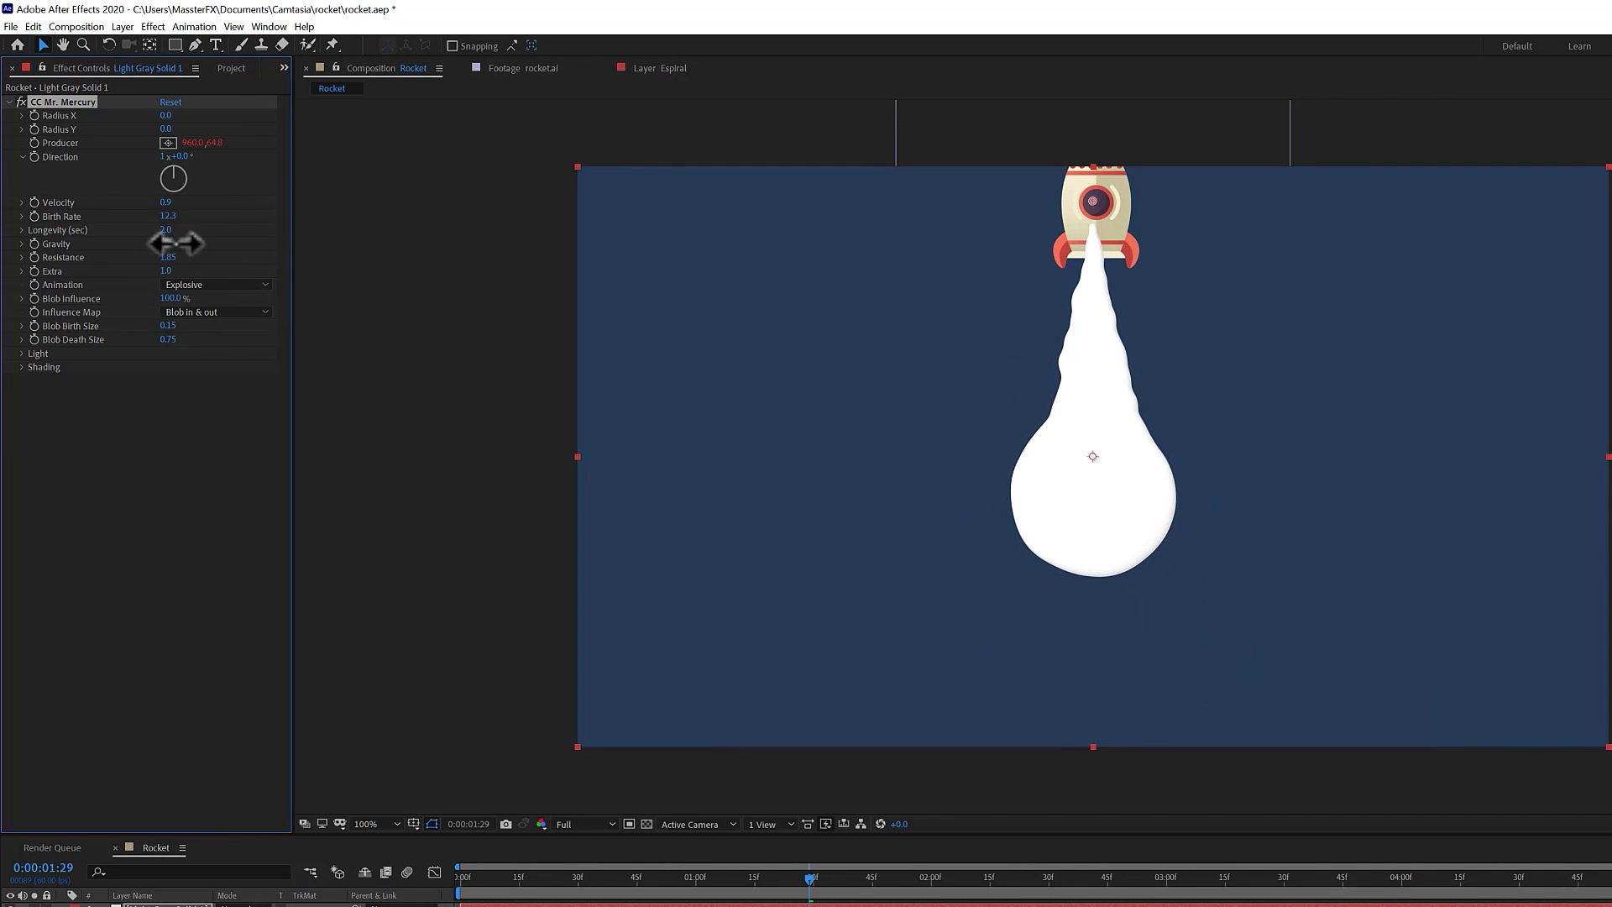
{"action": "left_click_drag", "start_coordinate": [174, 243], "coordinate": [571, 256]}
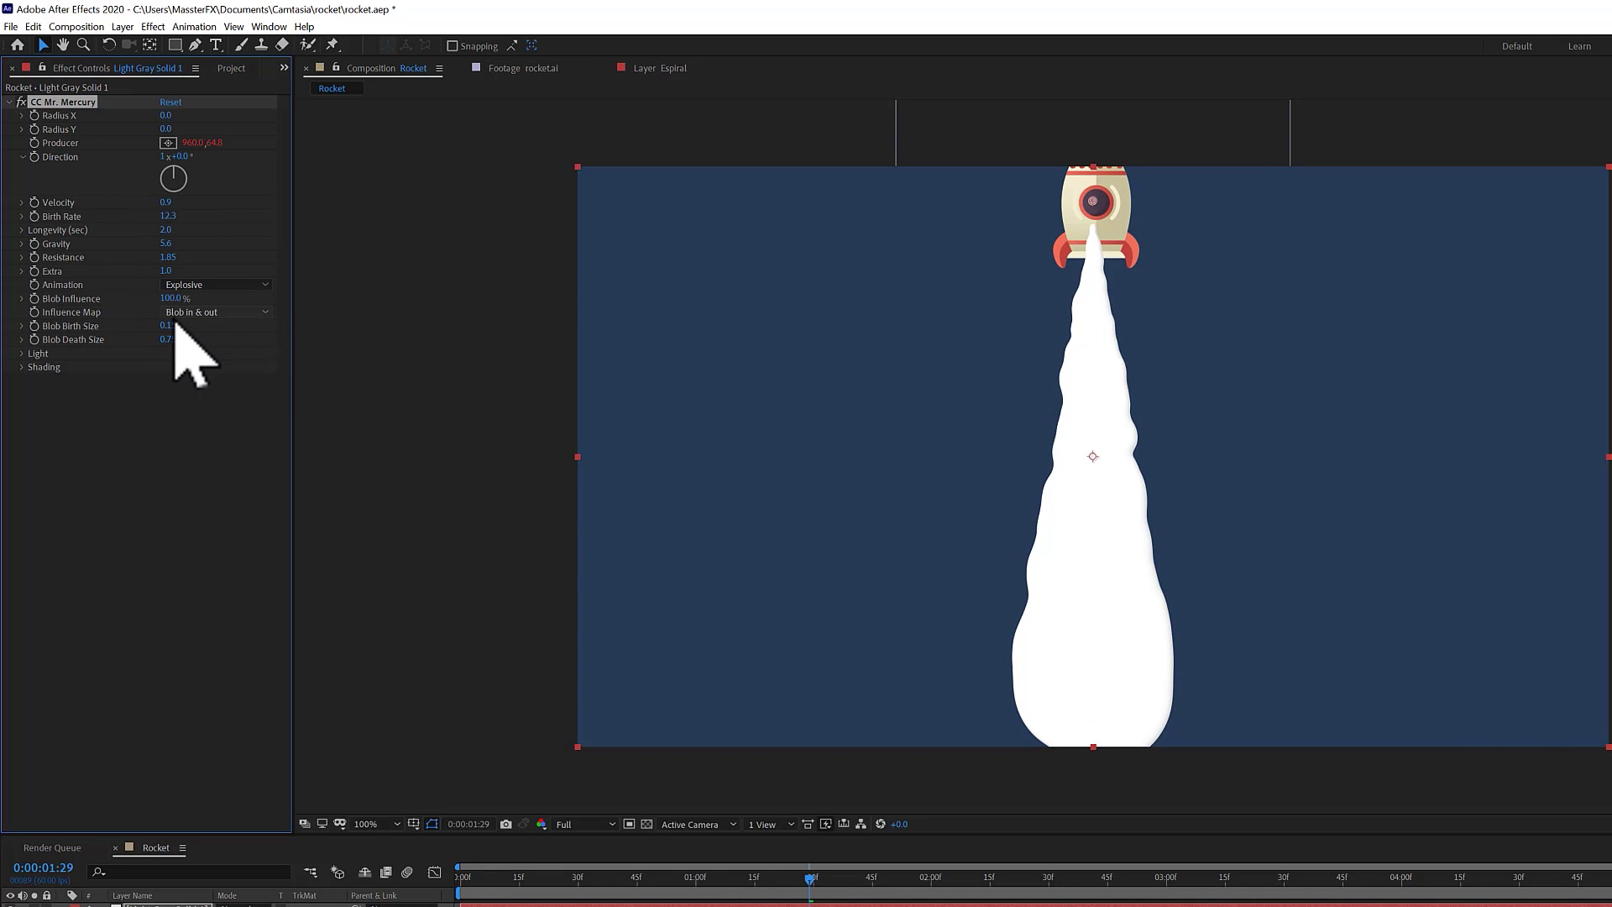
{"action": "left_click_drag", "start_coordinate": [177, 323], "coordinate": [50, 356]}
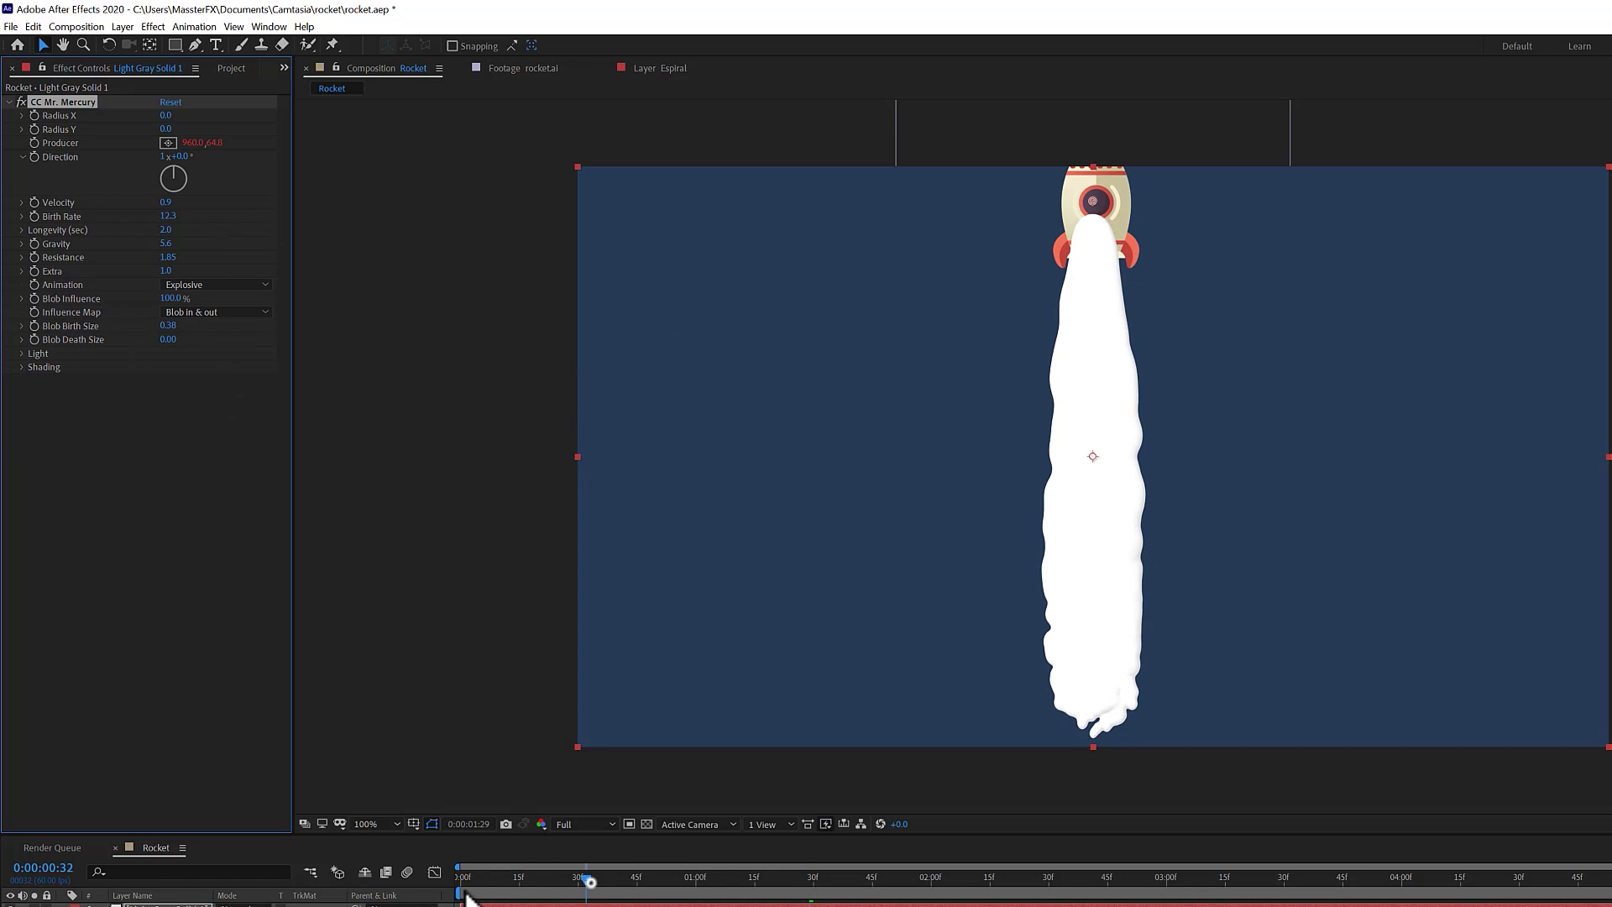
{"action": "mouse_move", "coordinate": [468, 897]}
{"action": "left_mouse_down"}
{"action": "mouse_move", "coordinate": [776, 882]}
{"action": "mouse_move", "coordinate": [592, 874]}
{"action": "left_mouse_up"}
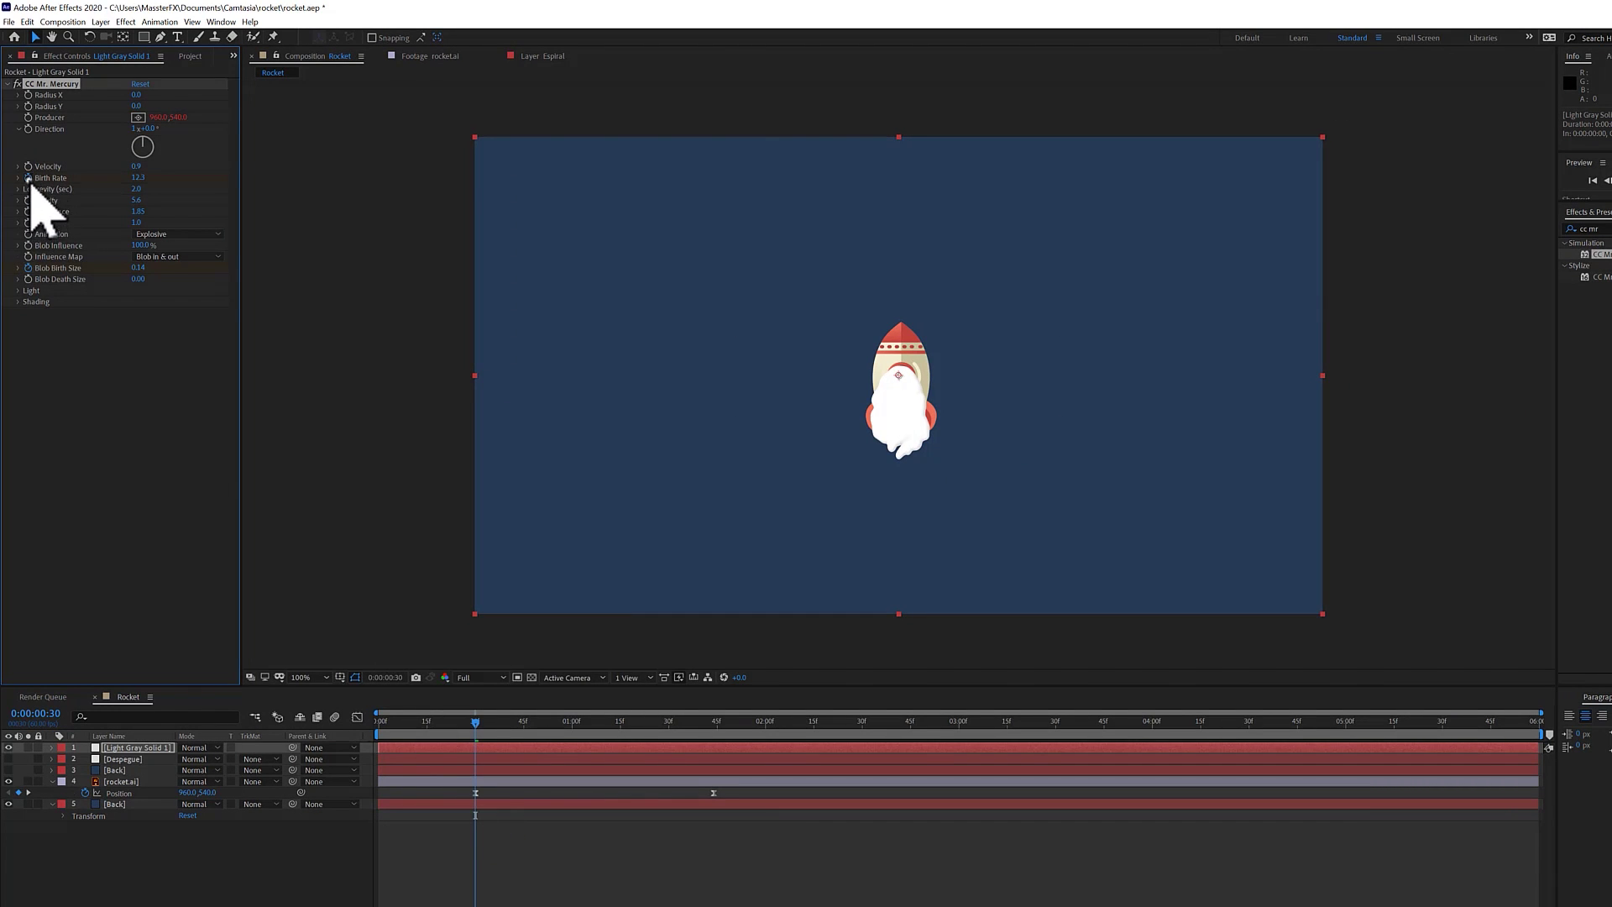
Enlarge the smoke blobs so the plume merges smoothly, checking later frames
{"action": "left_click", "coordinate": [714, 727]}
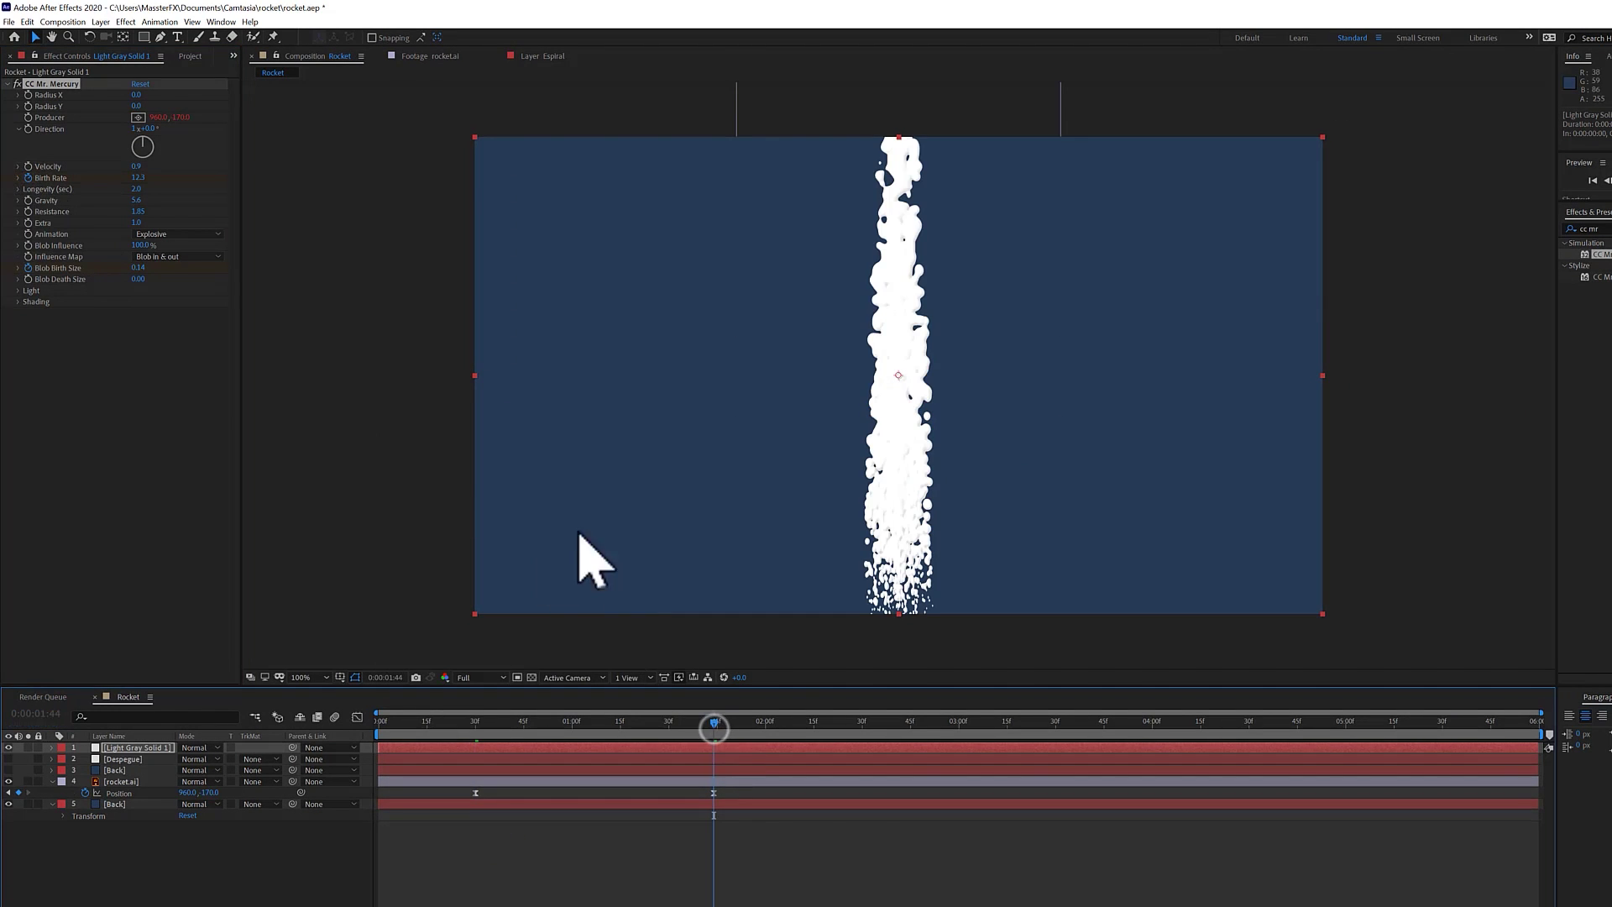
{"action": "left_click_drag", "start_coordinate": [144, 268], "coordinate": [156, 267]}
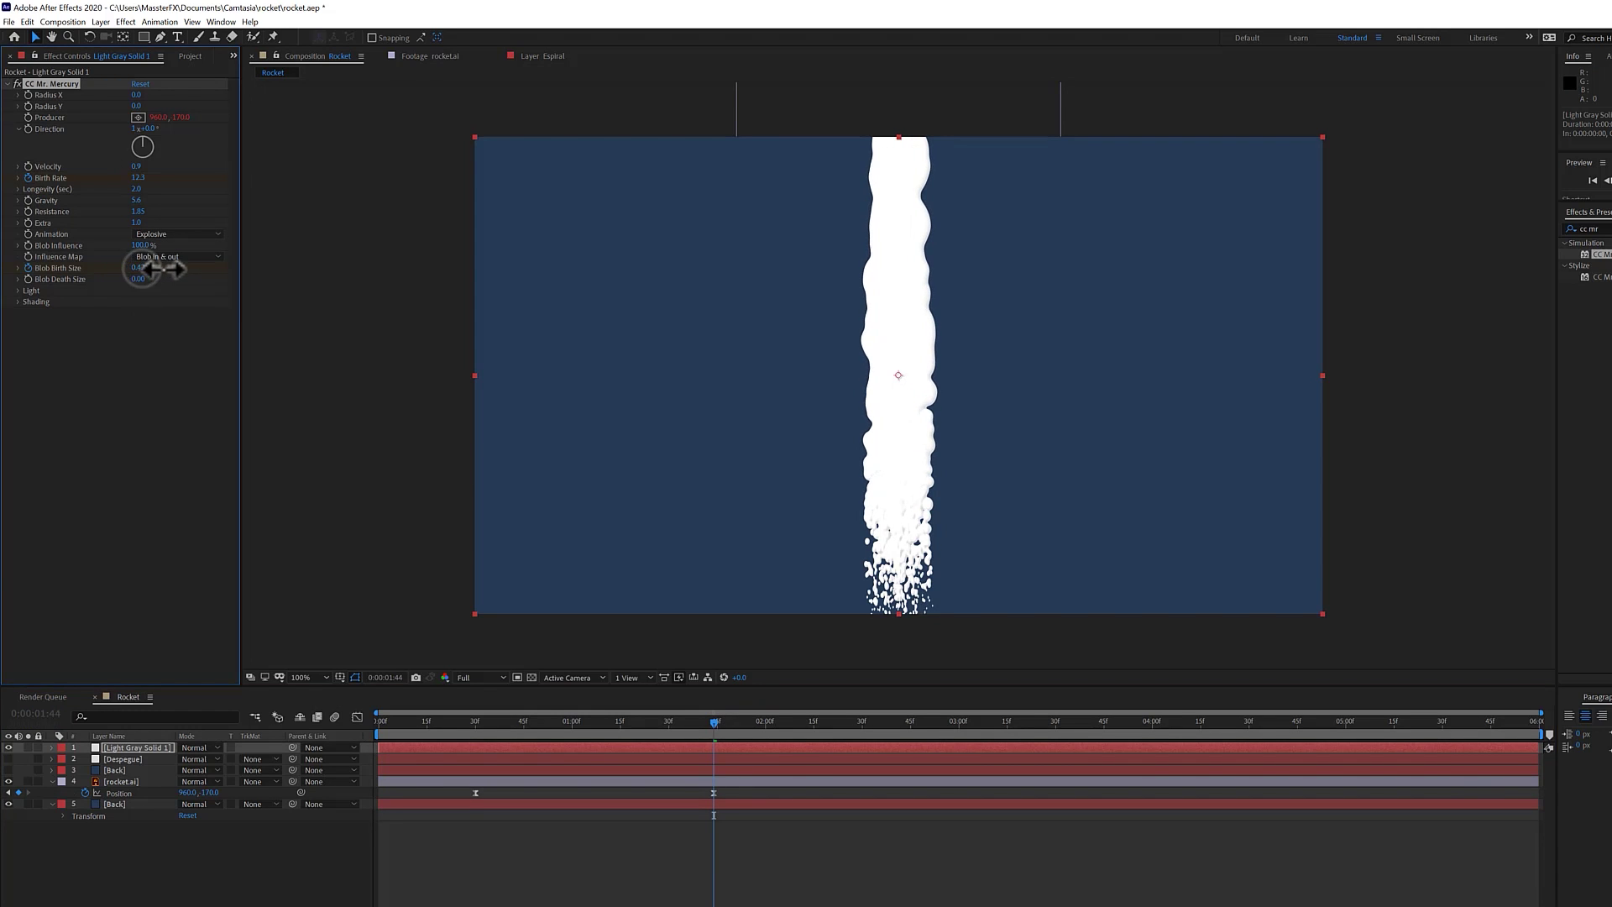
{"action": "mouse_move", "coordinate": [719, 724]}
{"action": "left_mouse_down"}
{"action": "mouse_move", "coordinate": [762, 727]}
{"action": "mouse_move", "coordinate": [713, 727]}
{"action": "left_mouse_up"}
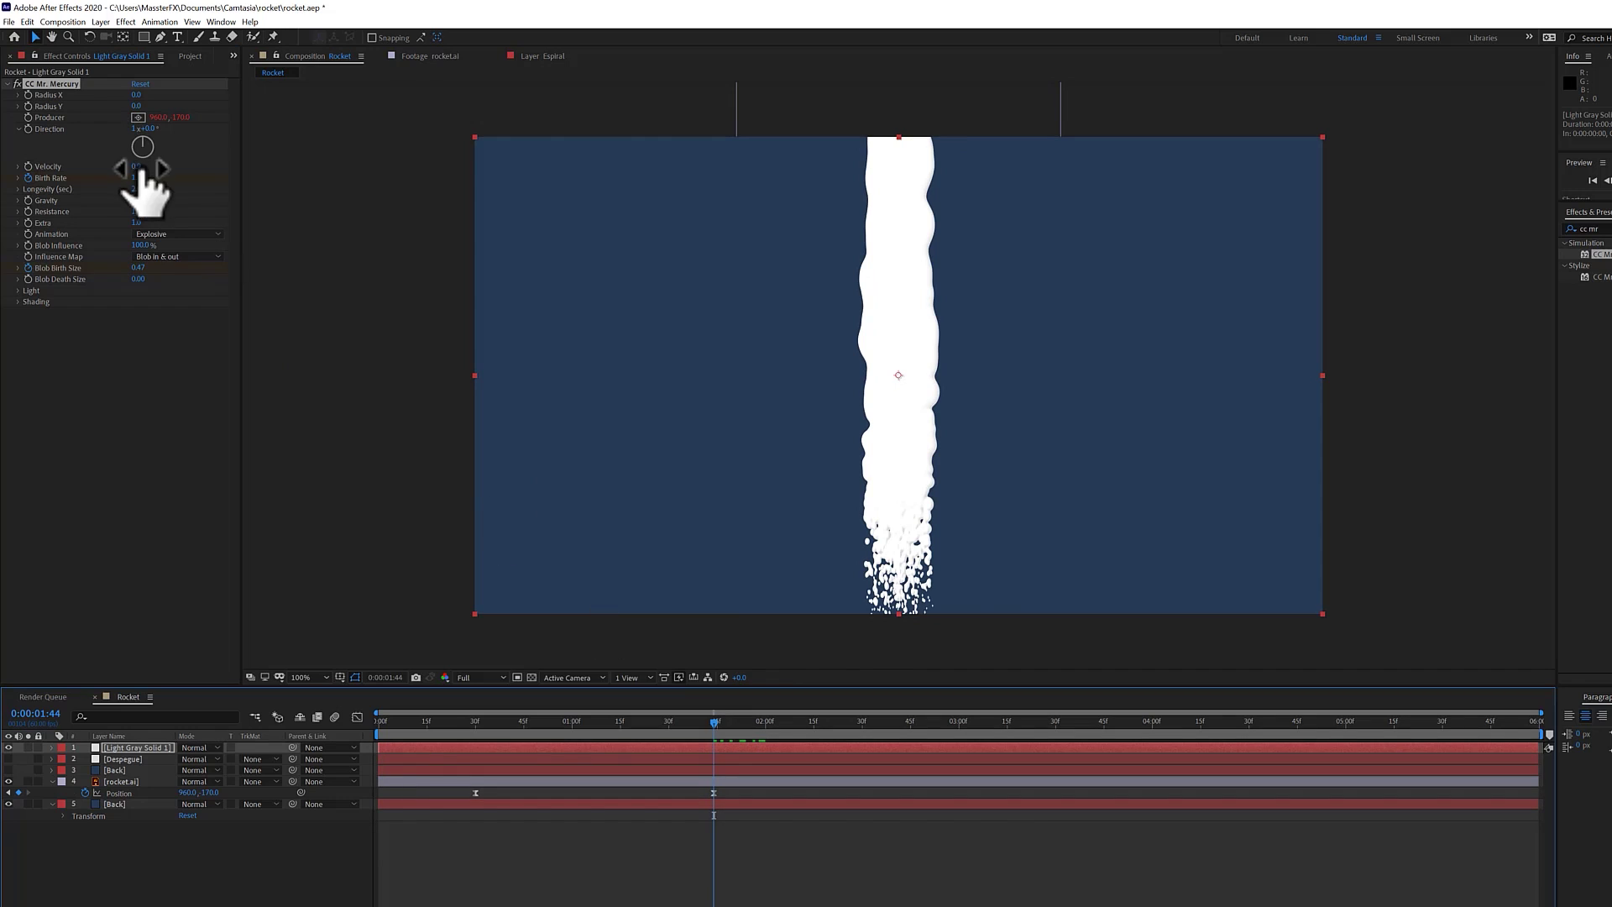
{"action": "left_click", "coordinate": [139, 179]}
{"action": "left_click", "coordinate": [139, 178]}
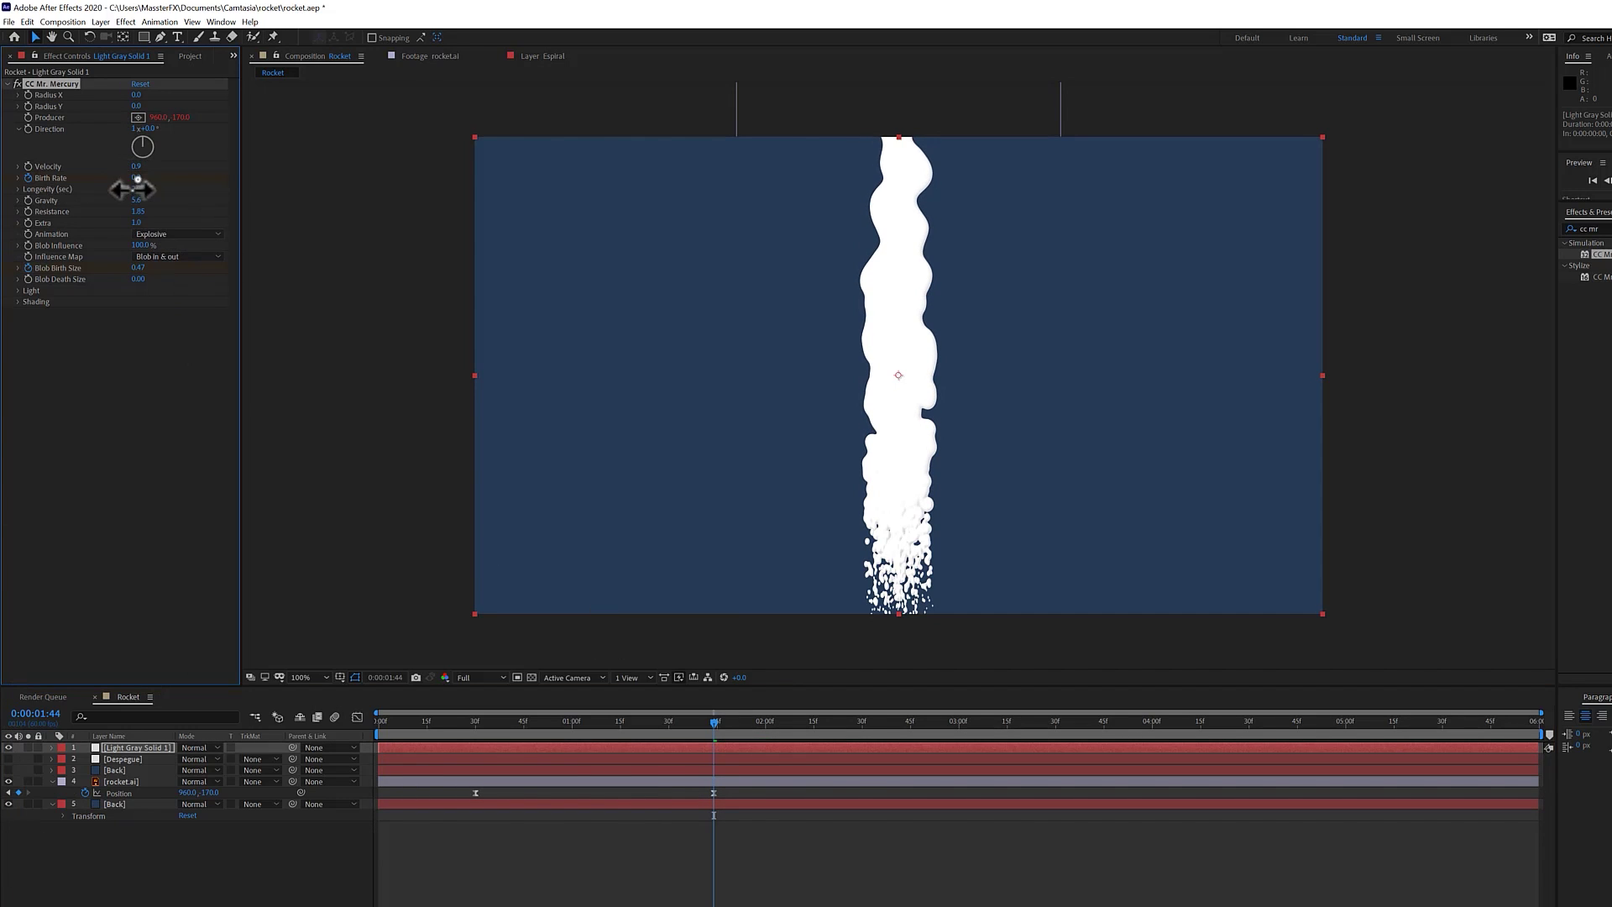
{"action": "mouse_move", "coordinate": [717, 727]}
{"action": "left_mouse_down"}
{"action": "mouse_move", "coordinate": [971, 727]}
{"action": "mouse_move", "coordinate": [1060, 765]}
{"action": "left_mouse_up"}
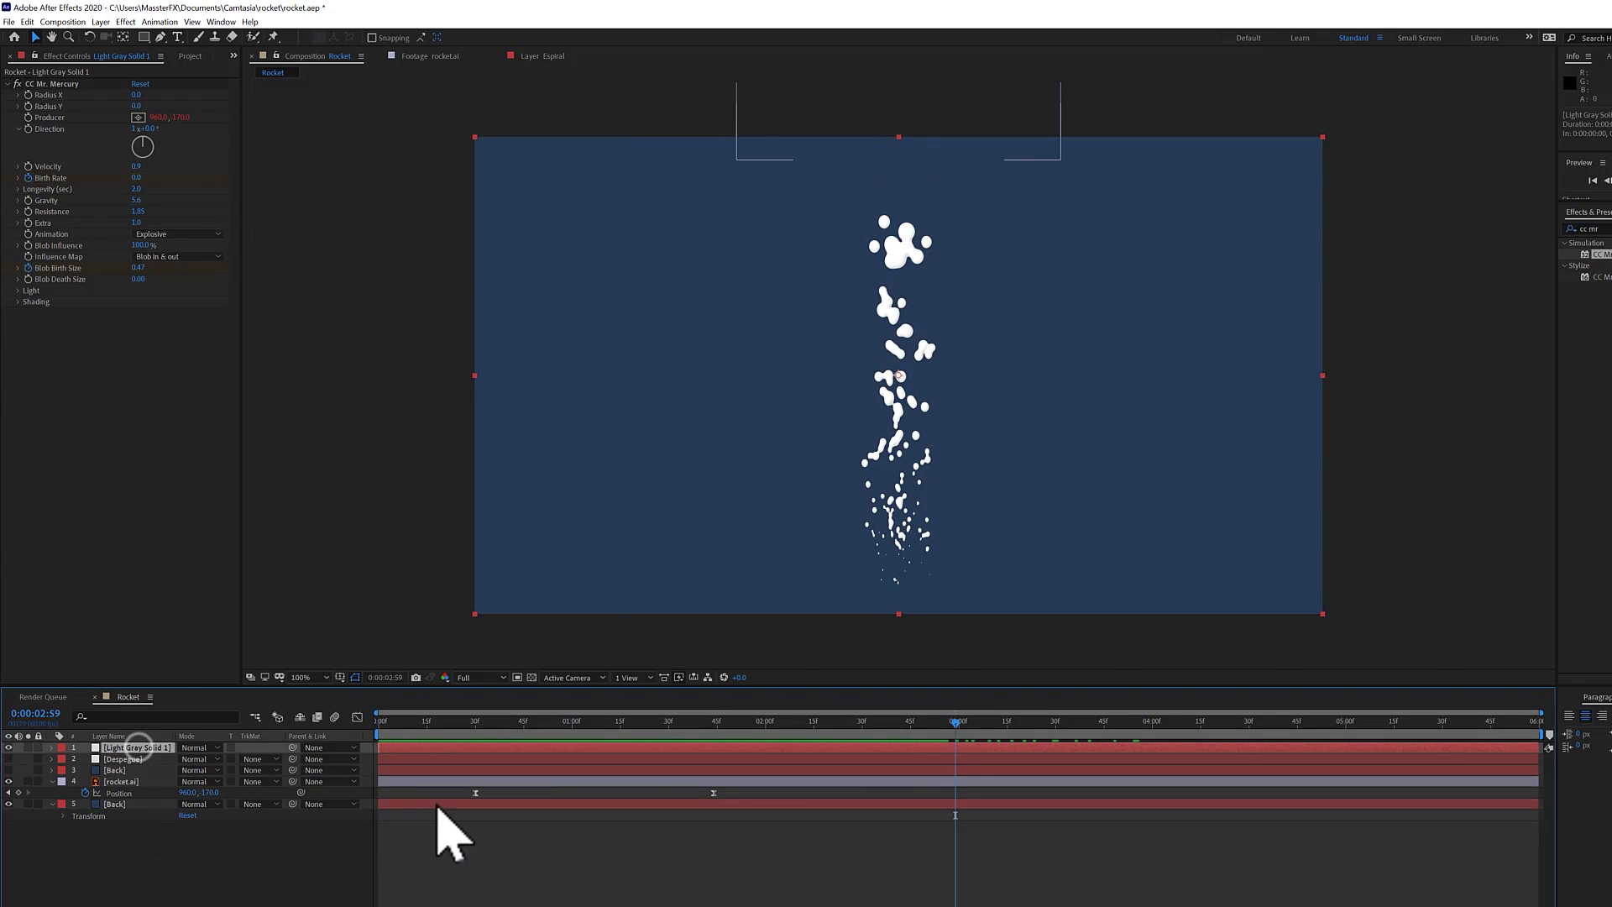
Duplicate the smoke layer and give the copy Gravity 7.8 and Resistance 5.96
{"action": "key", "text": "ctrl+d"}
{"action": "left_click_drag", "start_coordinate": [616, 720], "coordinate": [623, 720]}
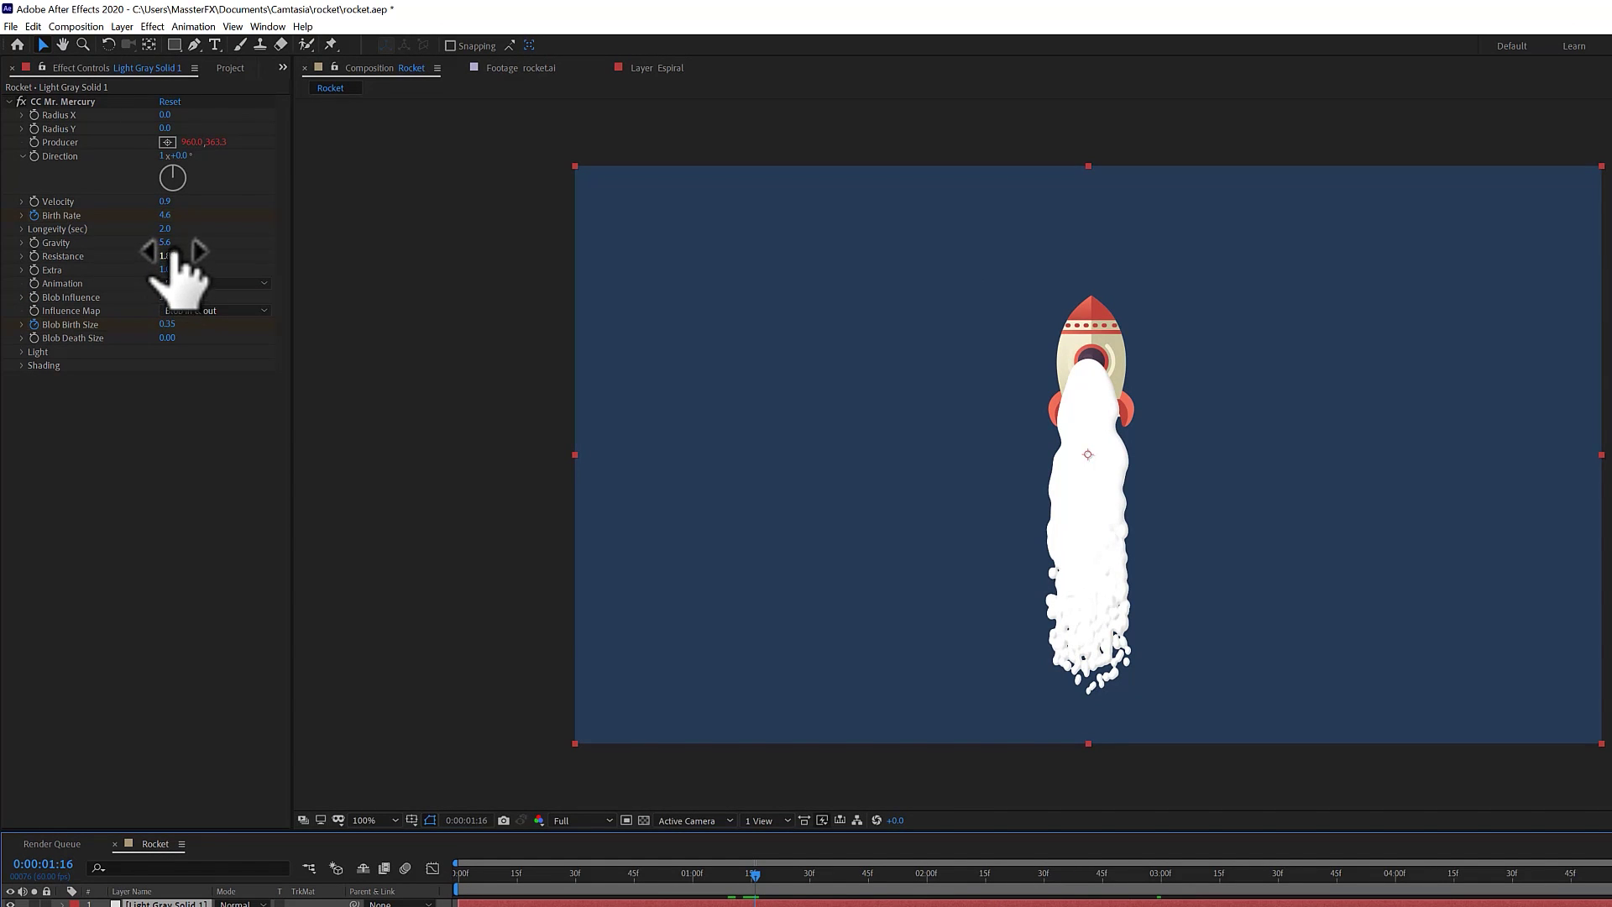
{"action": "left_click_drag", "start_coordinate": [166, 243], "coordinate": [344, 254]}
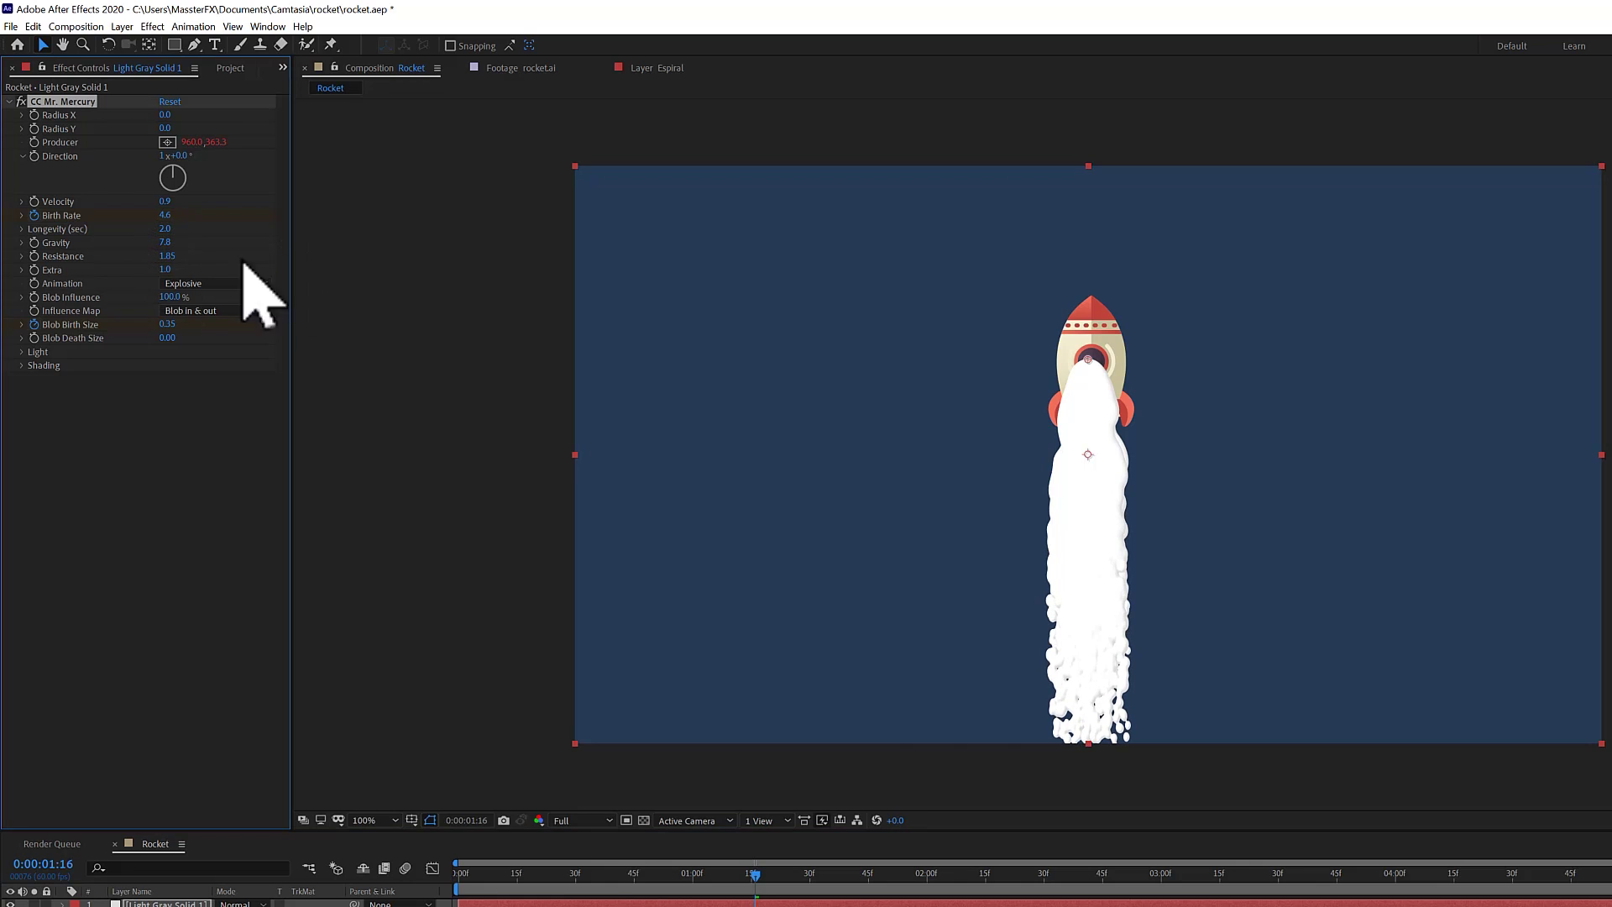
{"action": "left_click_drag", "start_coordinate": [172, 256], "coordinate": [275, 260]}
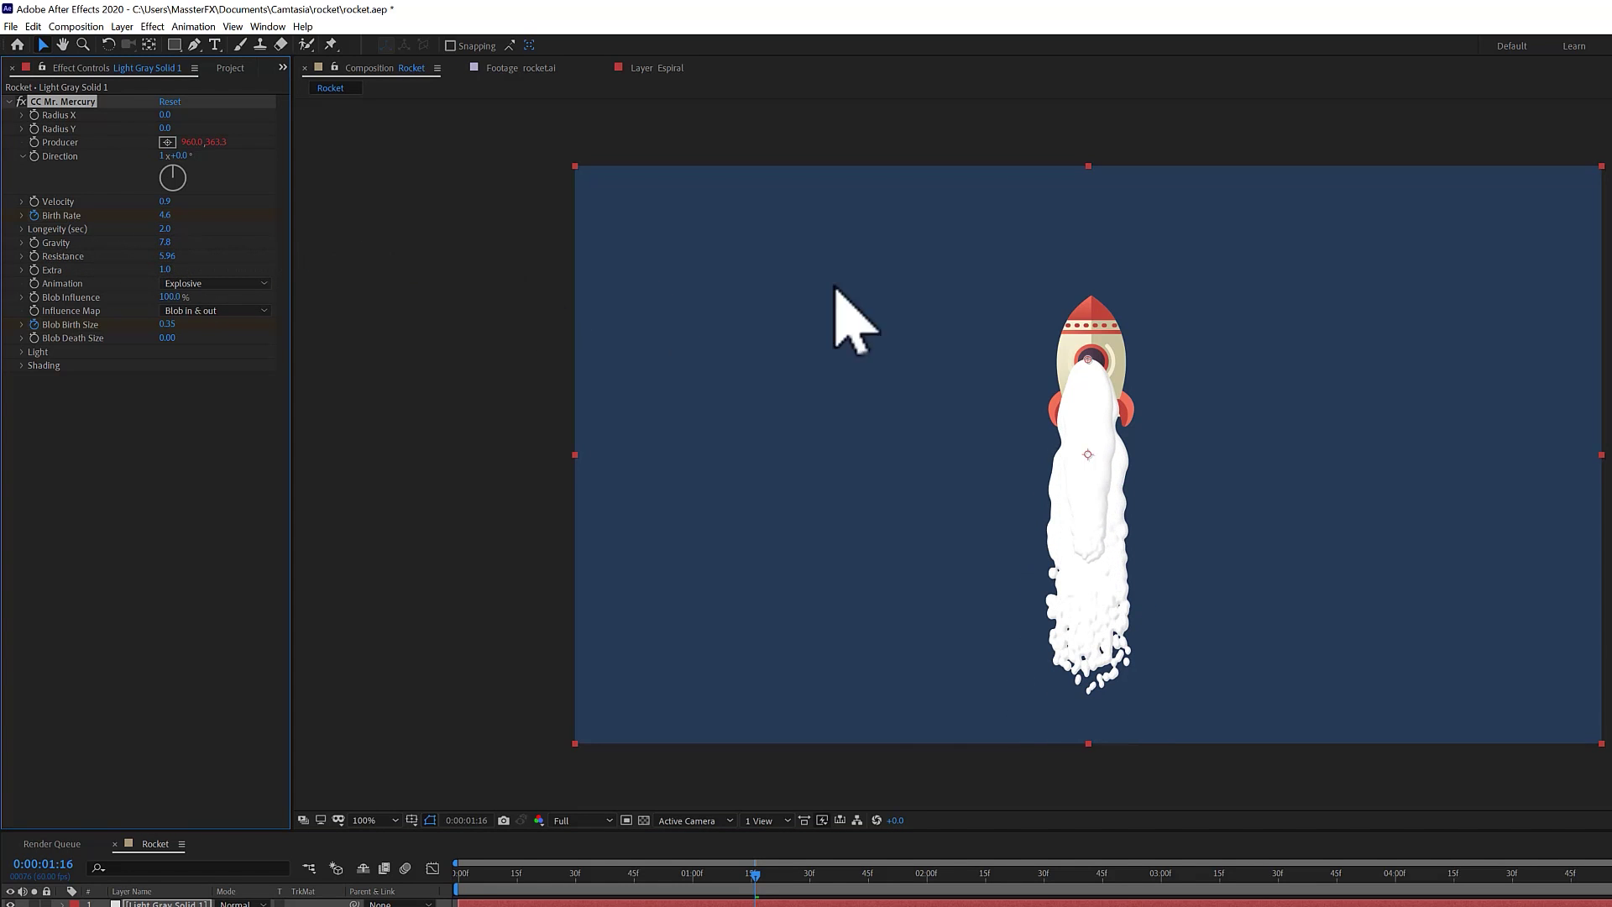
Add a Fill effect colouring the duplicated smoke layer yellow (FFD200)
{"action": "left_click", "coordinate": [152, 26]}
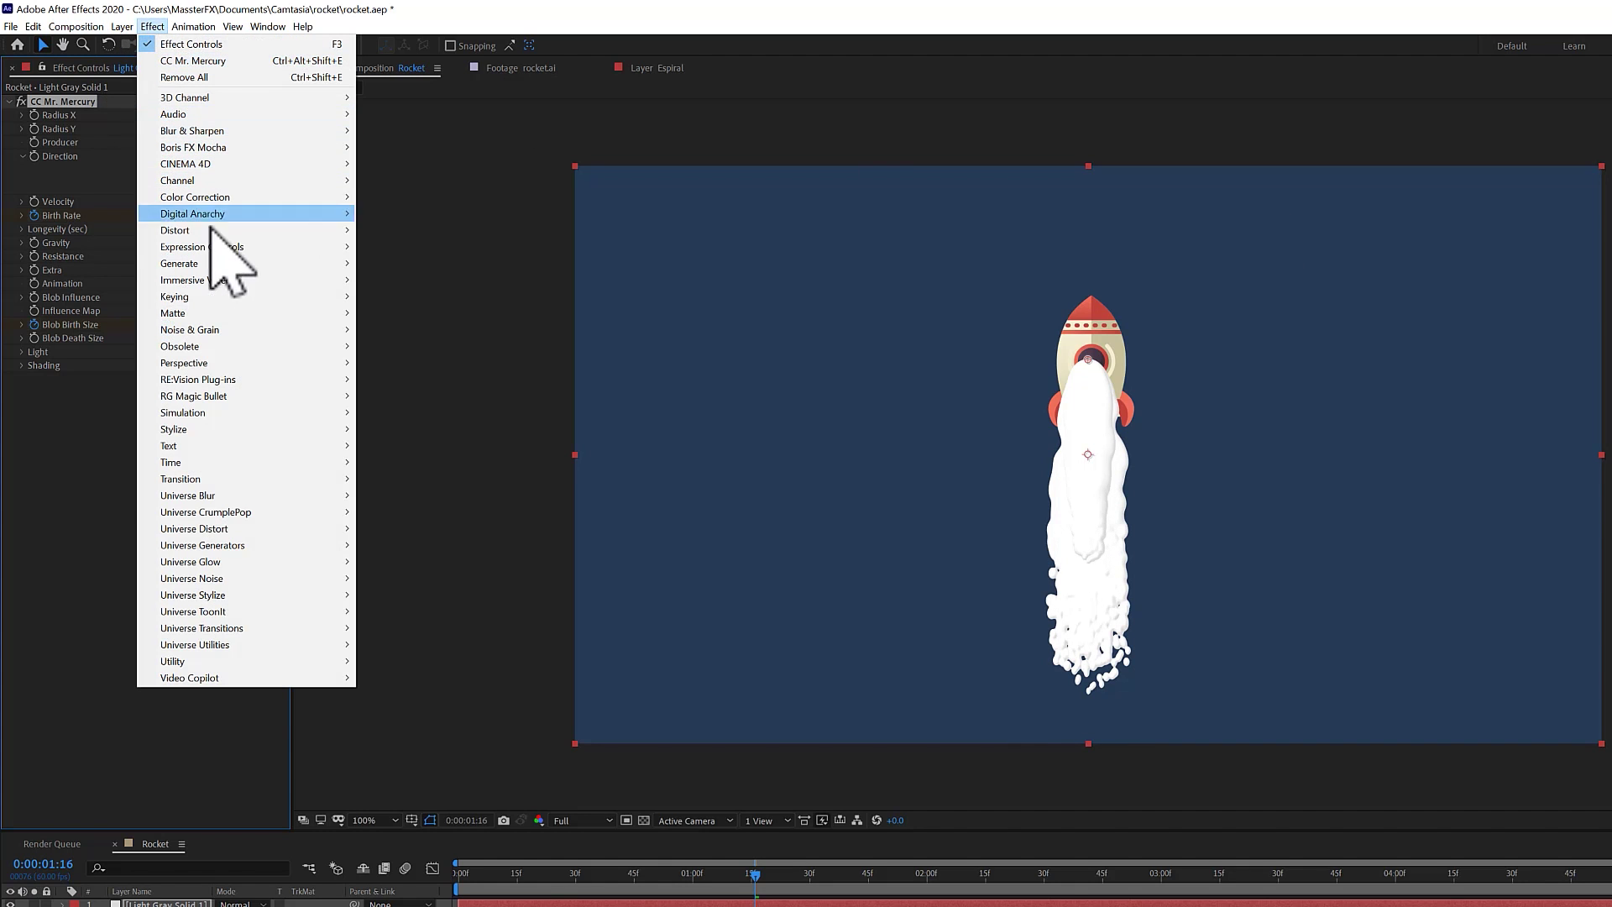
{"action": "mouse_move", "coordinate": [217, 262]}
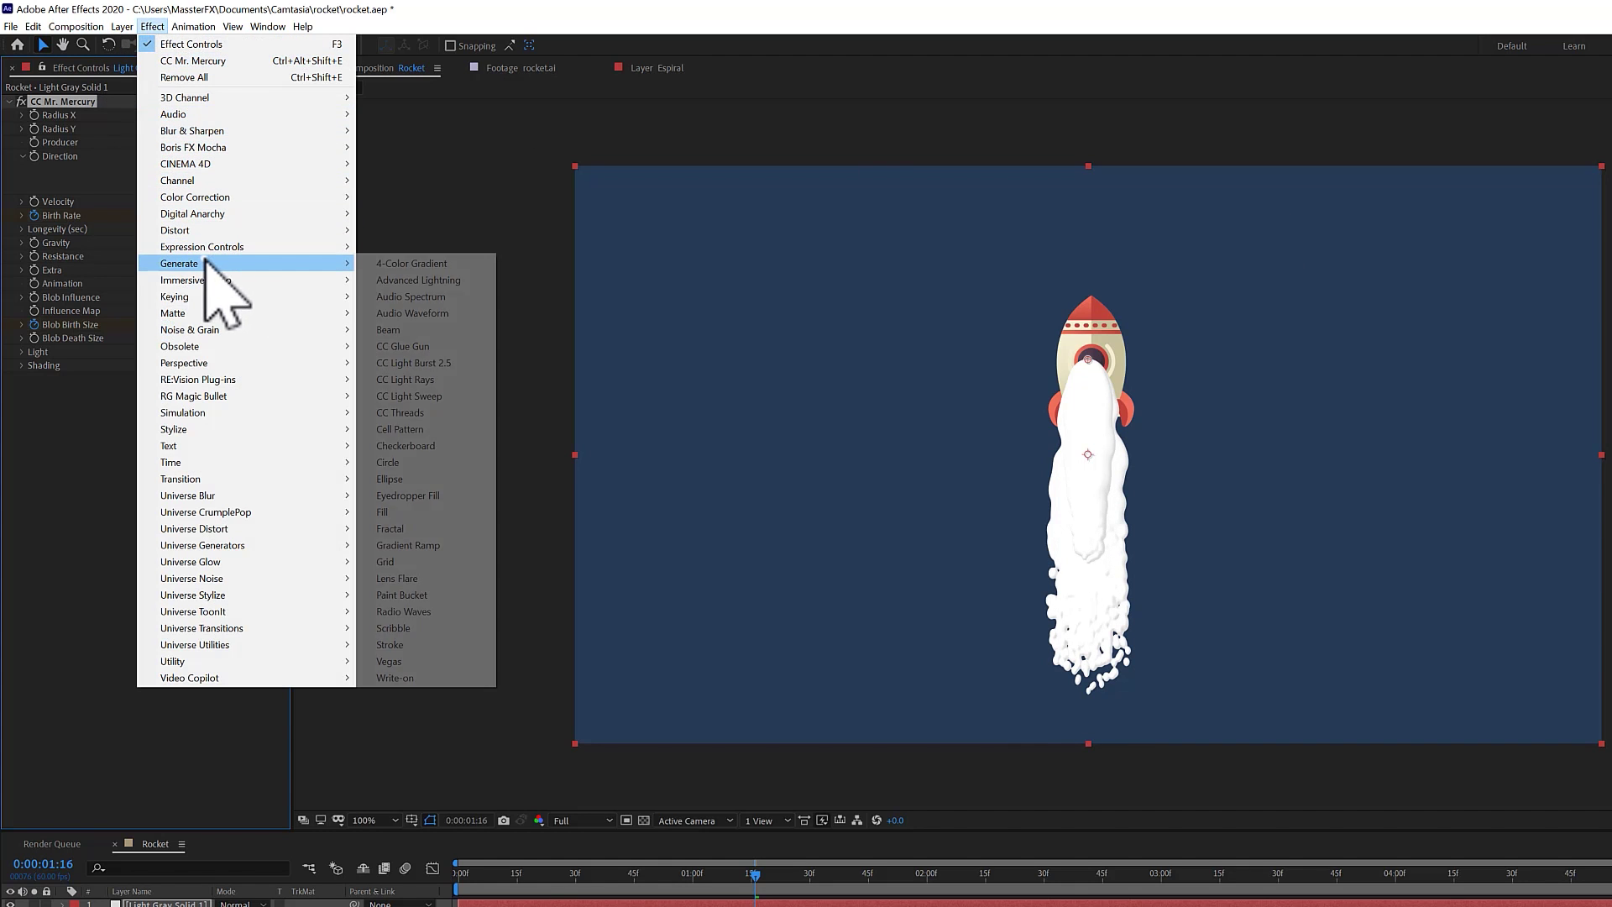
{"action": "left_click", "coordinate": [417, 511]}
{"action": "left_click", "coordinate": [167, 419]}
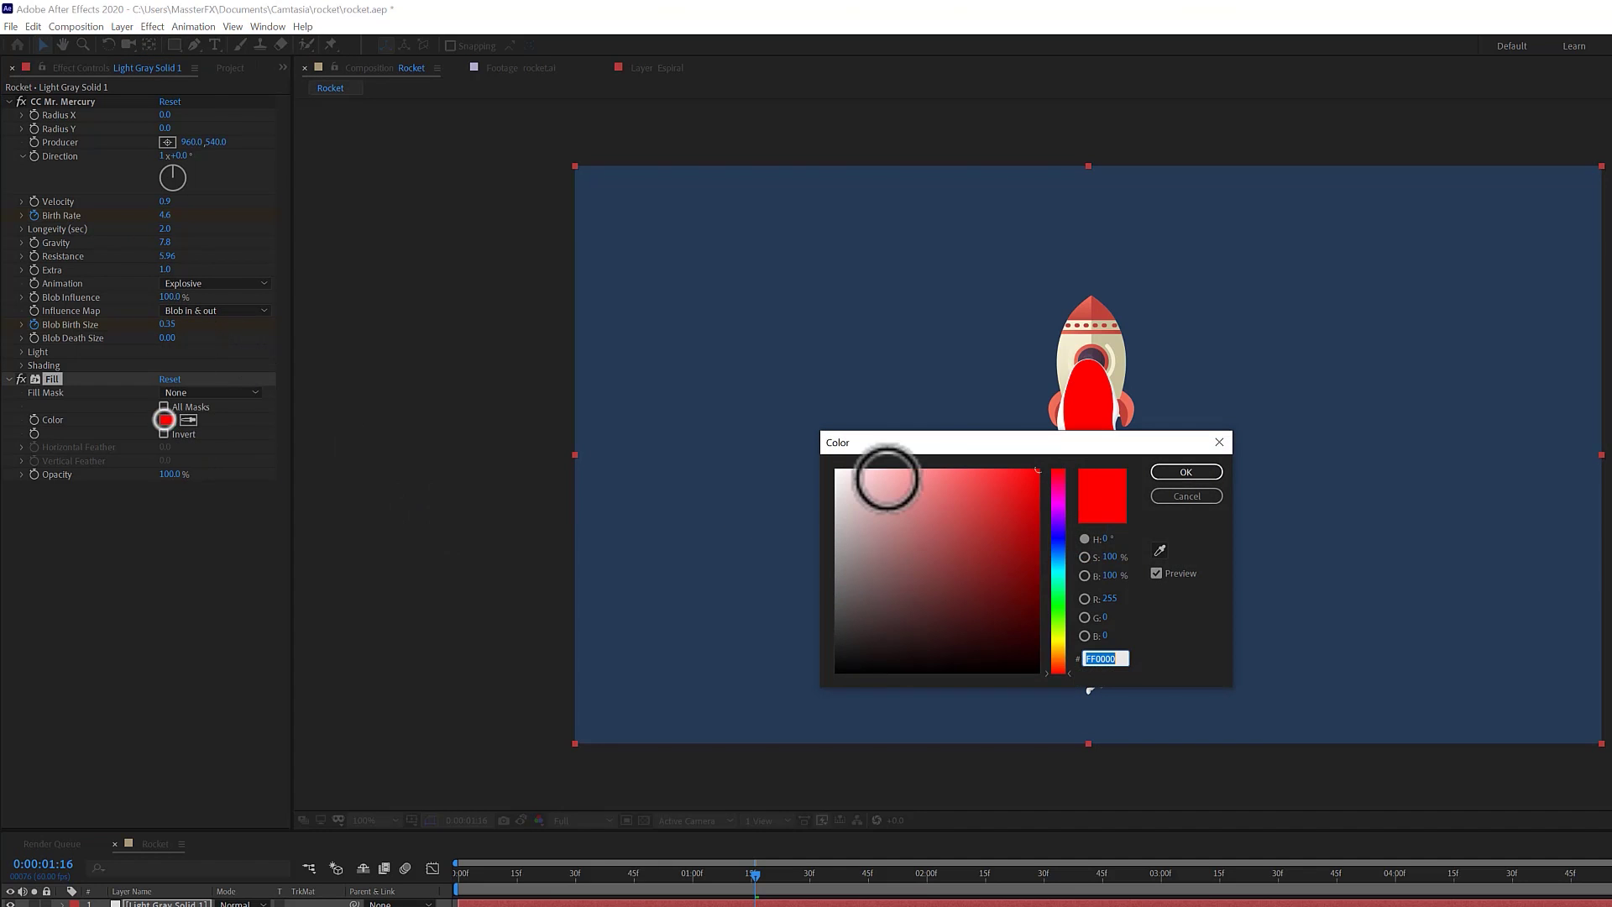
{"action": "left_click_drag", "start_coordinate": [1062, 644], "coordinate": [1064, 647]}
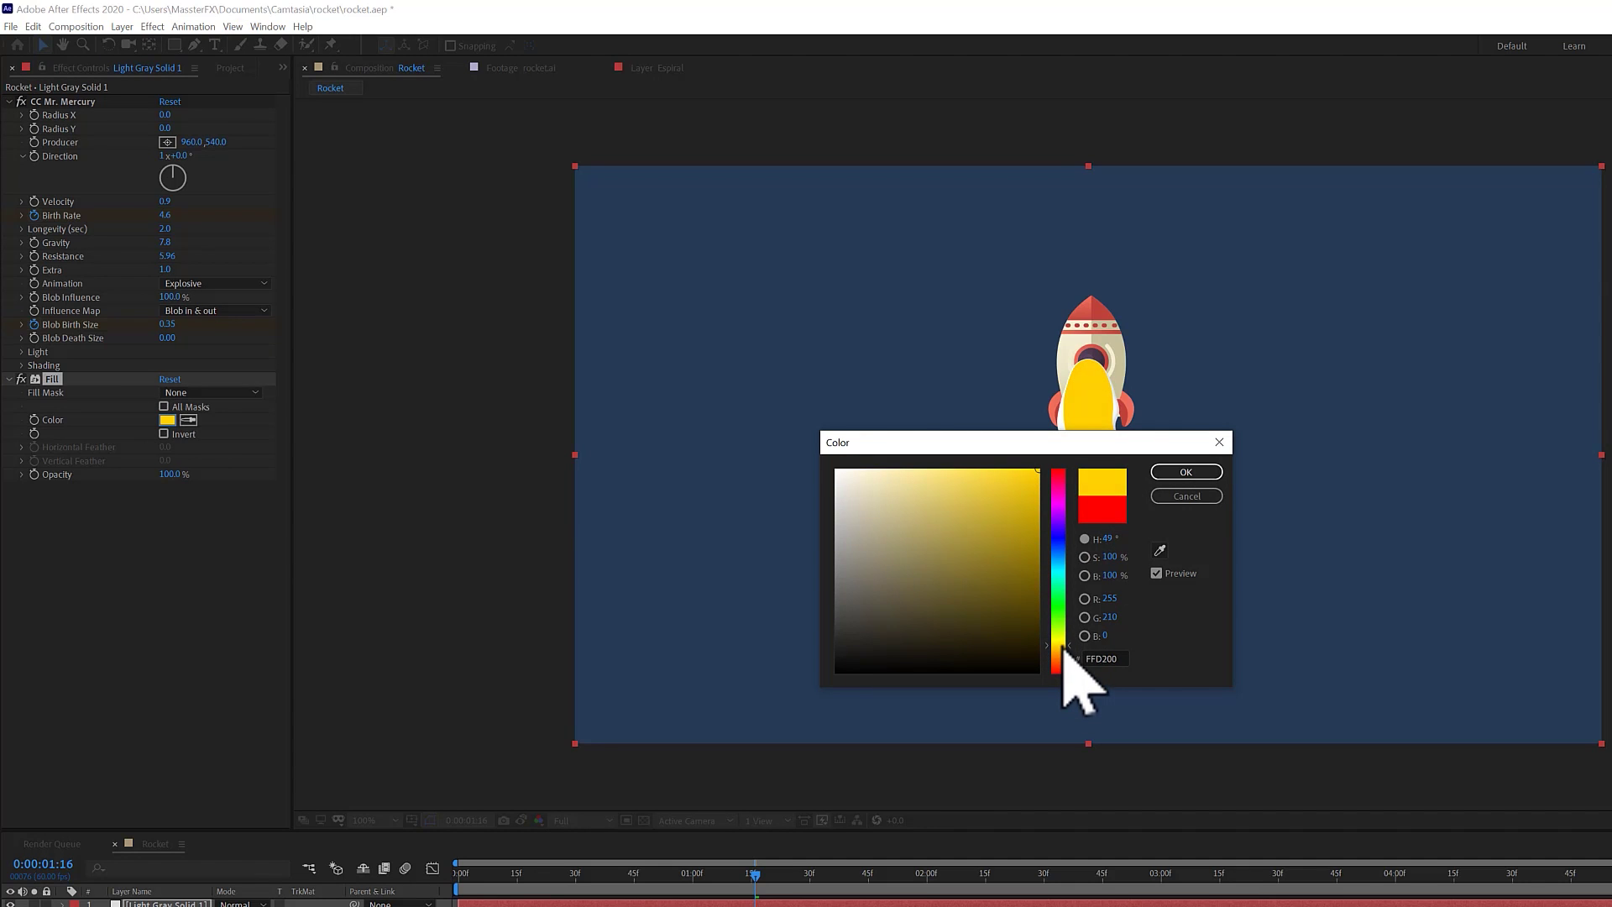
{"action": "left_click", "coordinate": [1167, 471]}
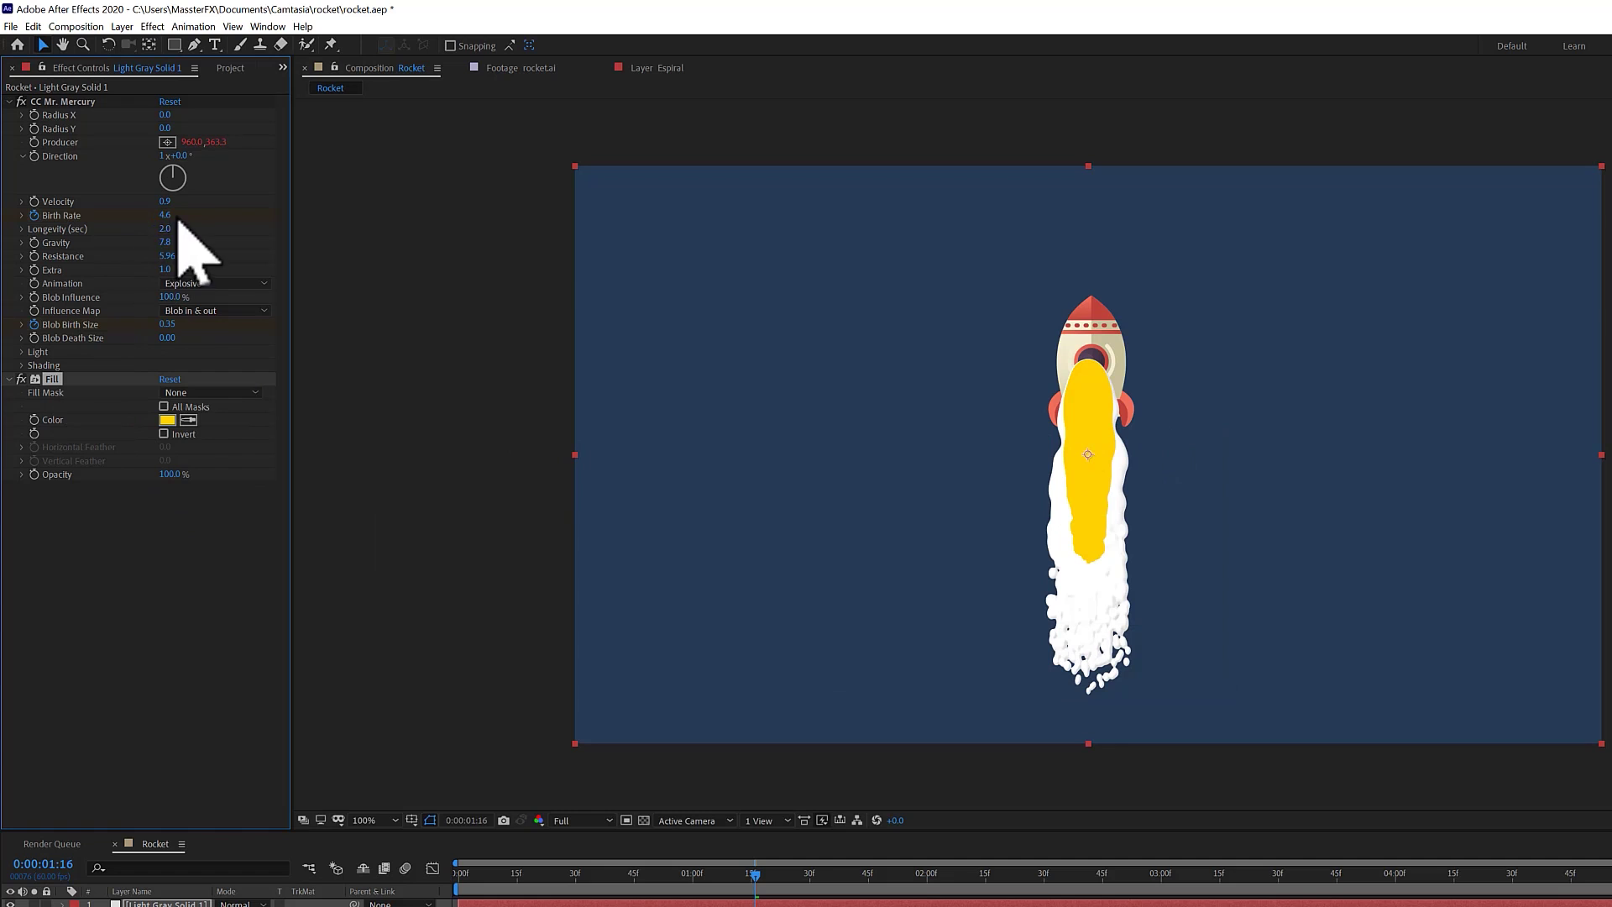
Scrub the yellow flame's blob size, Resistance to 11.75 and Longevity to 0.3 for a shorter trail
{"action": "left_click_drag", "start_coordinate": [172, 327], "coordinate": [162, 326]}
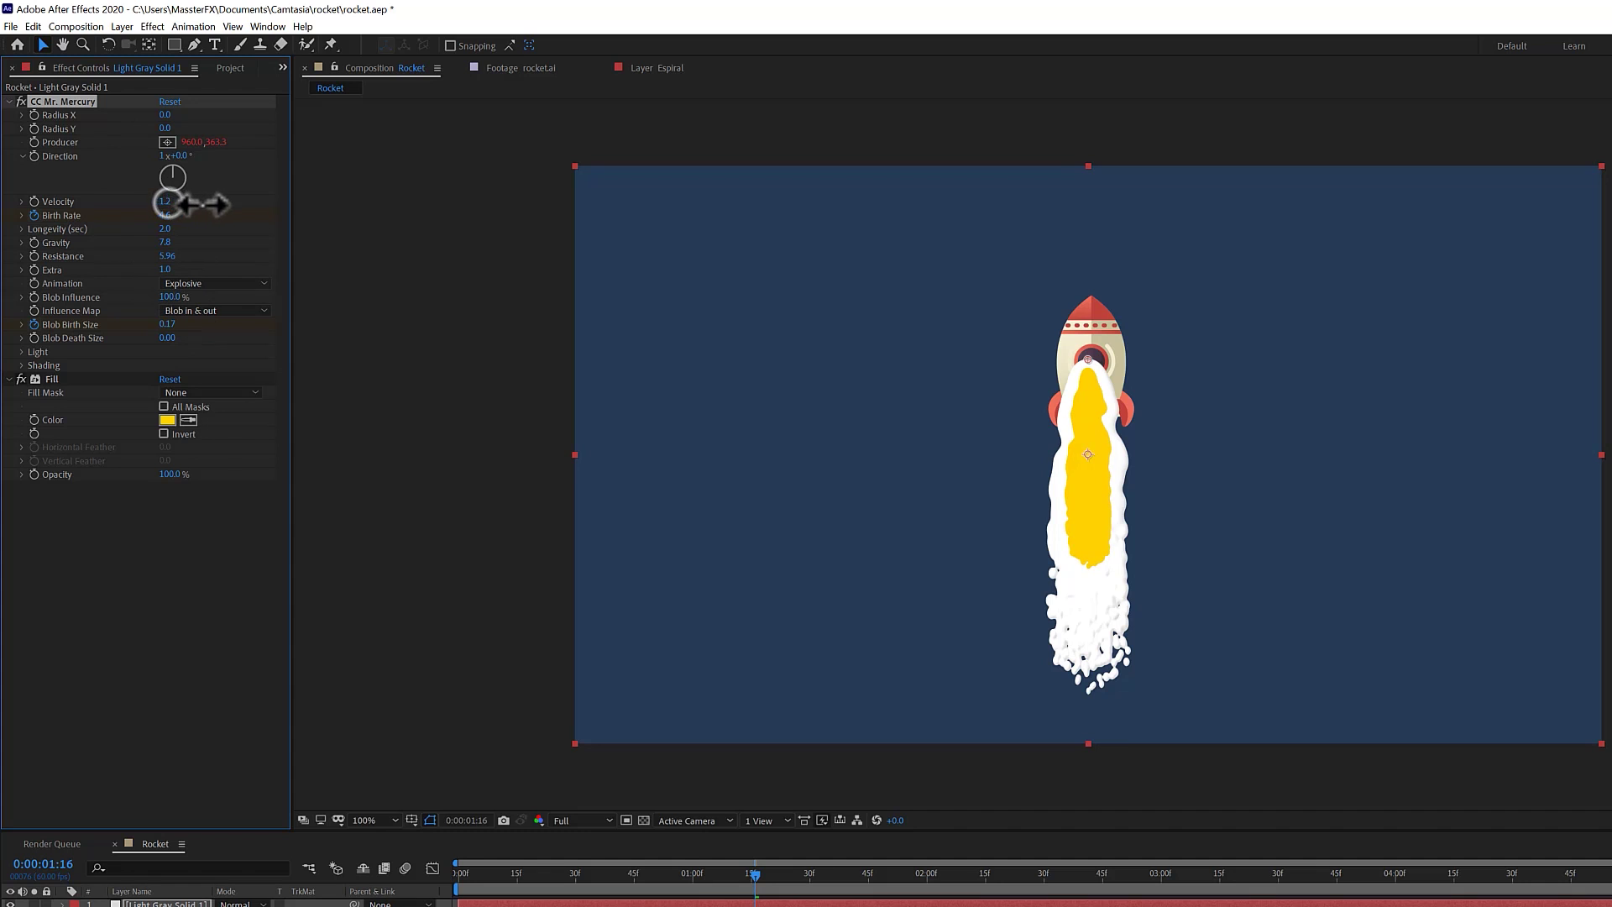
{"action": "left_click_drag", "start_coordinate": [172, 256], "coordinate": [193, 257]}
{"action": "mouse_move", "coordinate": [755, 873]}
{"action": "left_mouse_down"}
{"action": "mouse_move", "coordinate": [1091, 875]}
{"action": "mouse_move", "coordinate": [1106, 891]}
{"action": "left_mouse_up"}
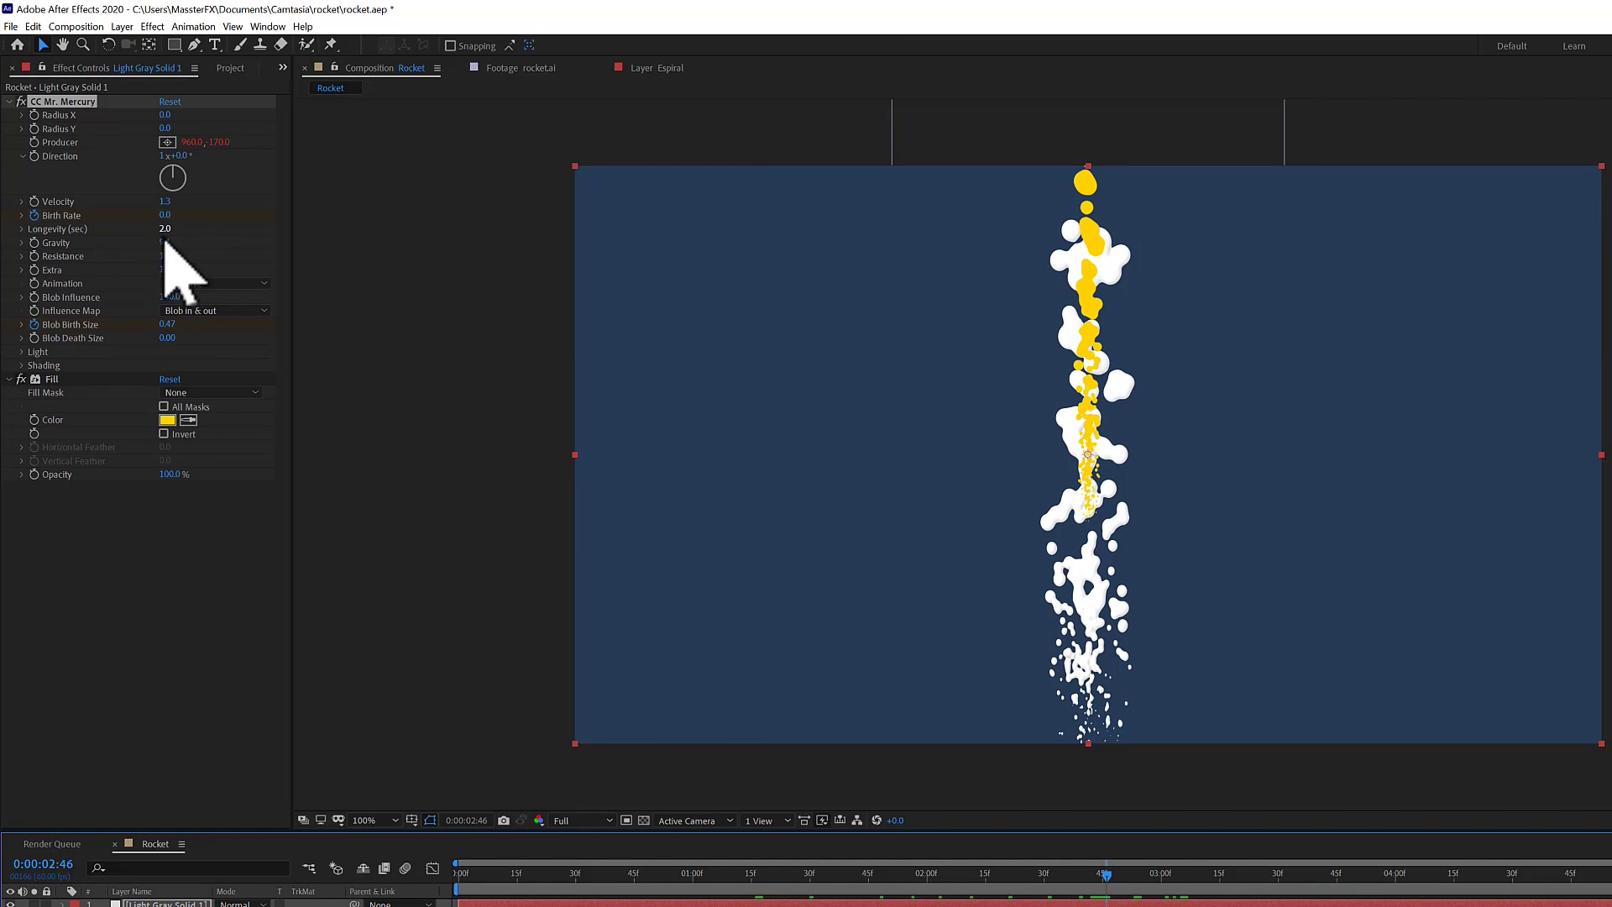
{"action": "left_click_drag", "start_coordinate": [166, 232], "coordinate": [147, 233]}
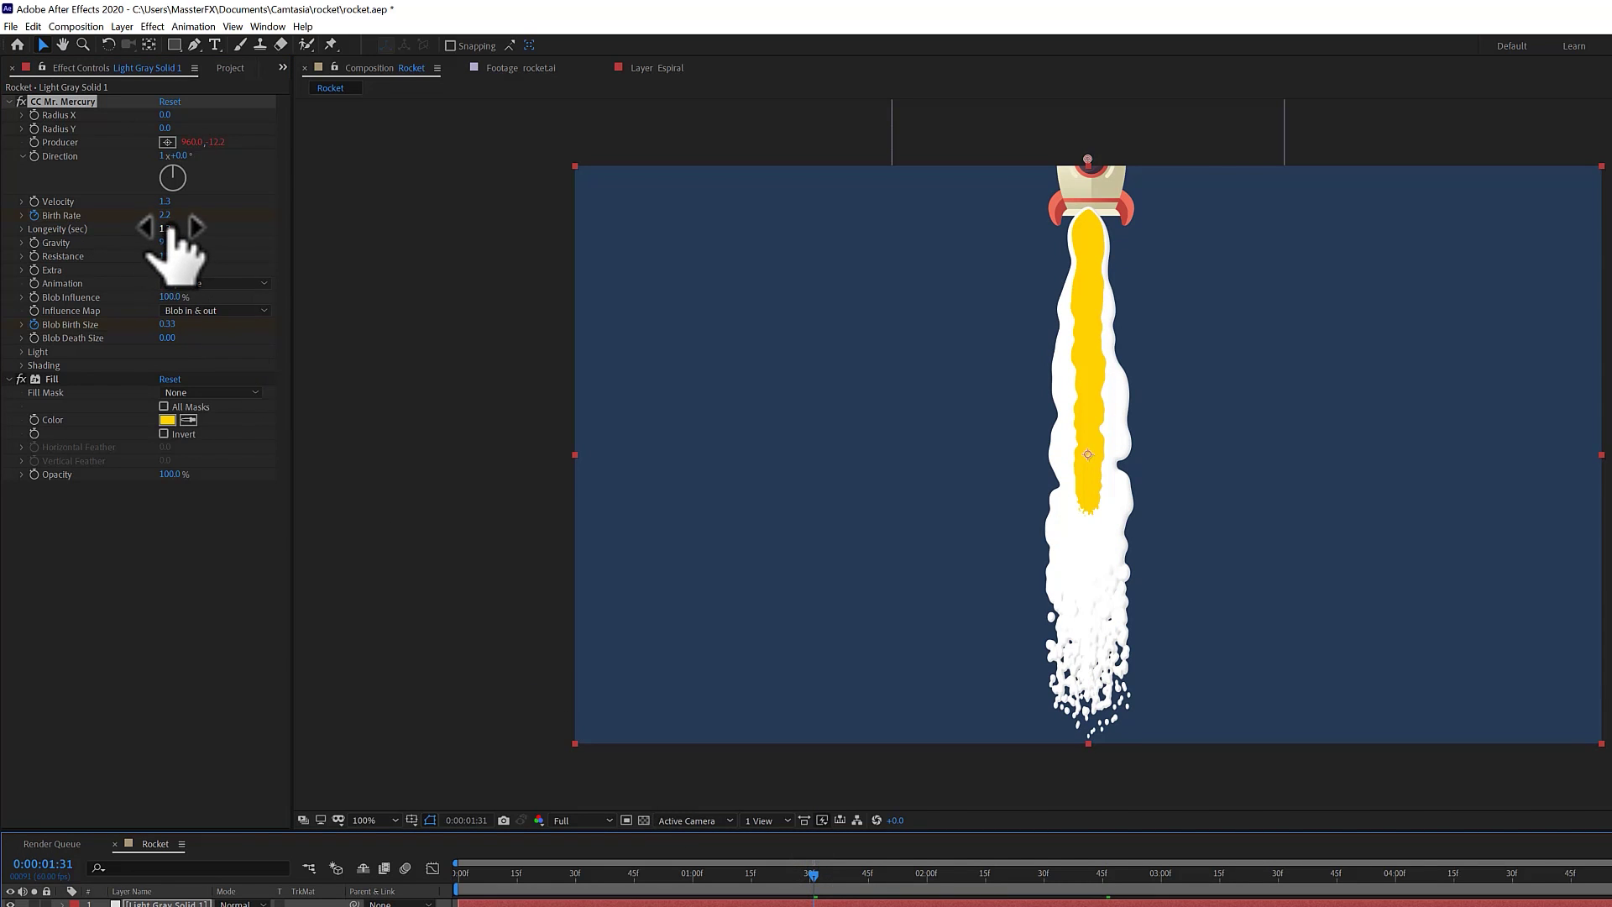
{"action": "left_click_drag", "start_coordinate": [165, 228], "coordinate": [108, 241]}
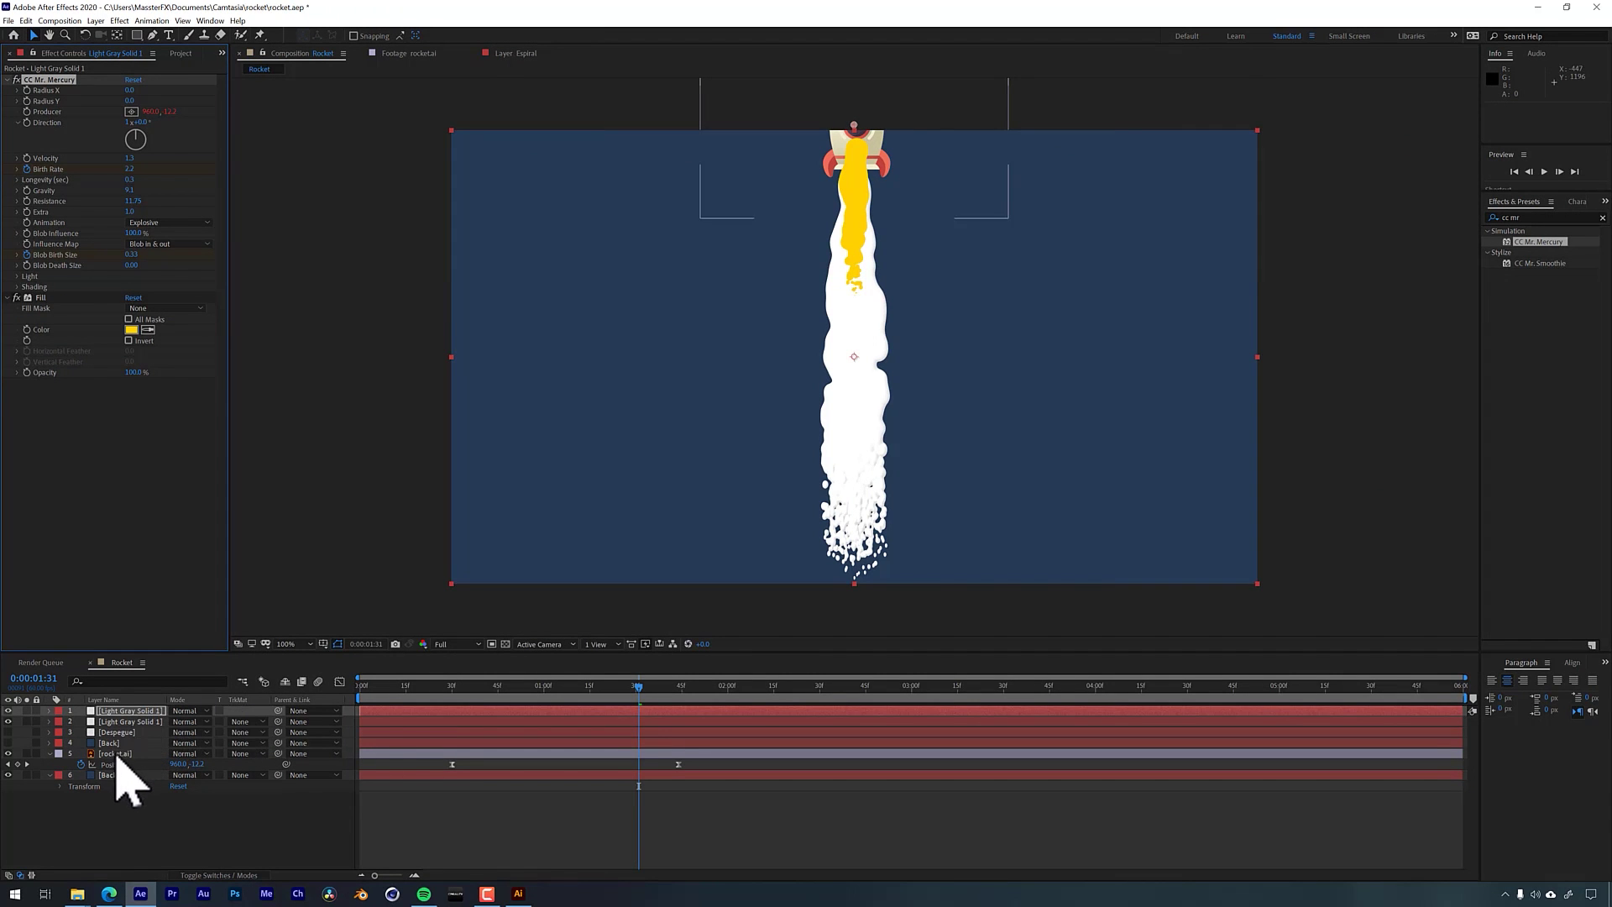
Move rocket.ai above both smoke layers at the top of the stack and preview the launch
{"action": "left_click_drag", "start_coordinate": [116, 754], "coordinate": [128, 710]}
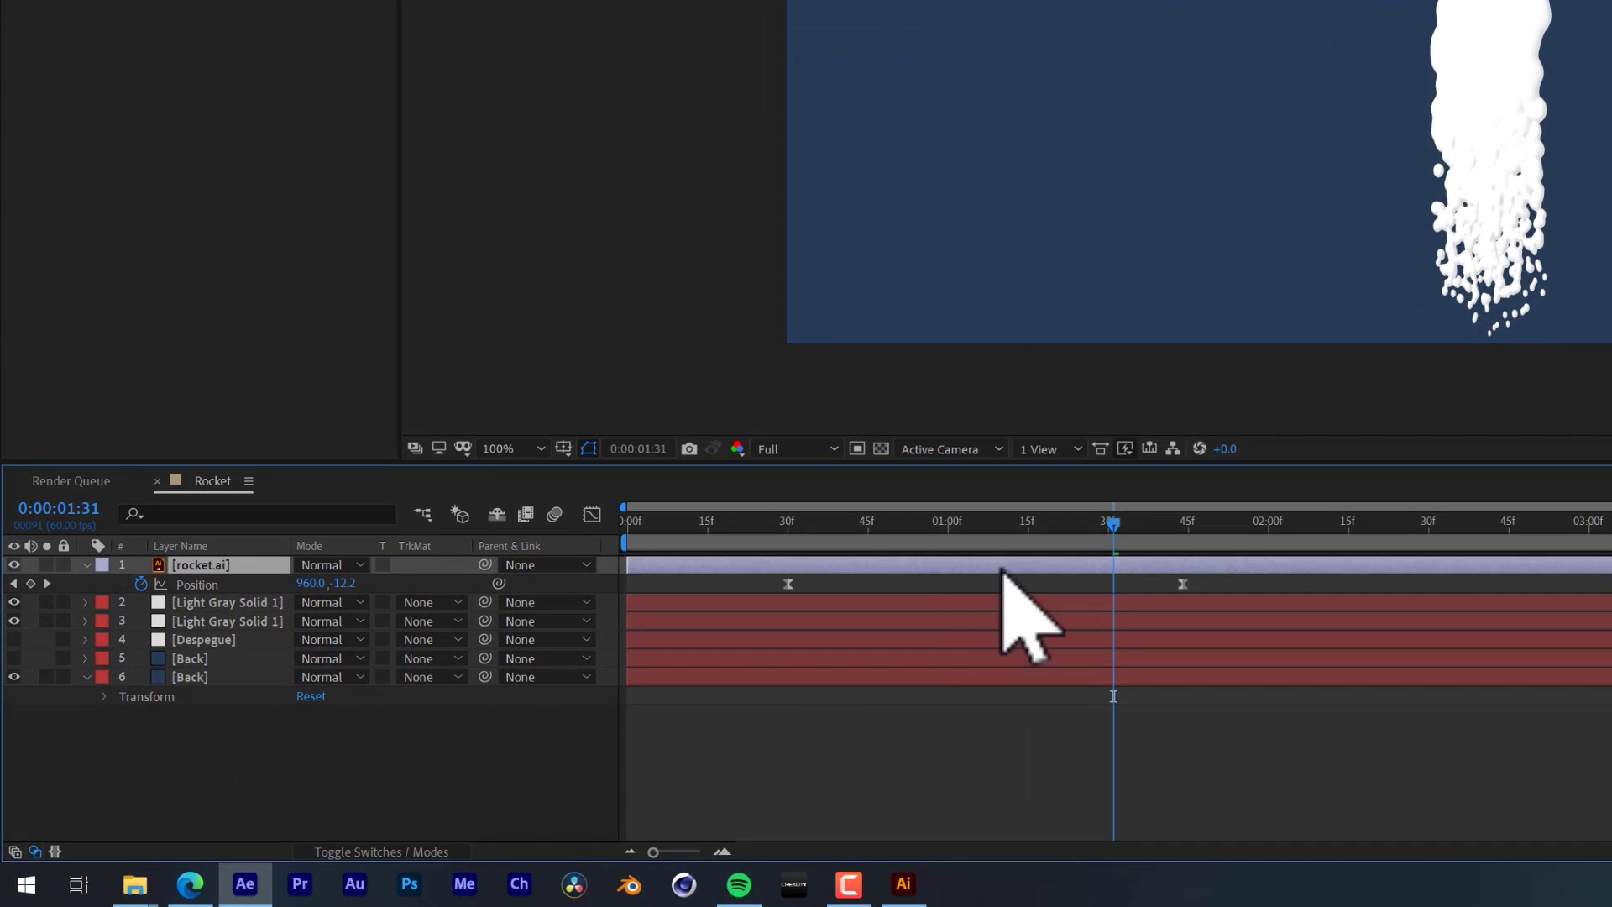
{"action": "key", "text": "space"}
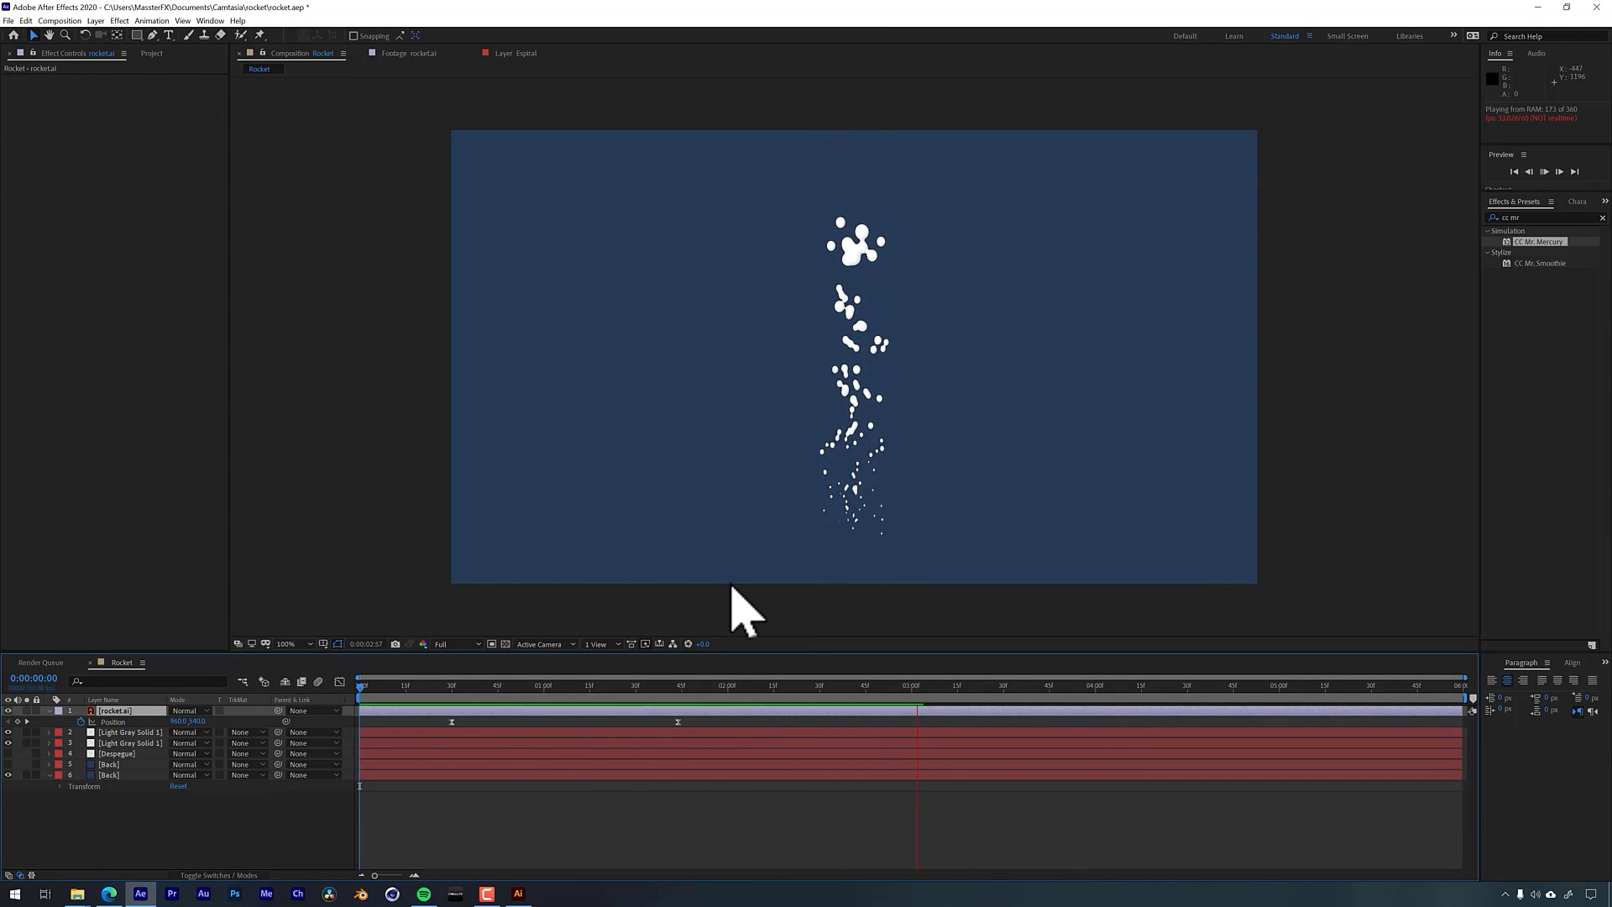
Show the Despegue smoke layer and move the Back layer to the top of the stack
{"action": "key", "text": "space"}
{"action": "left_click", "coordinate": [8, 753]}
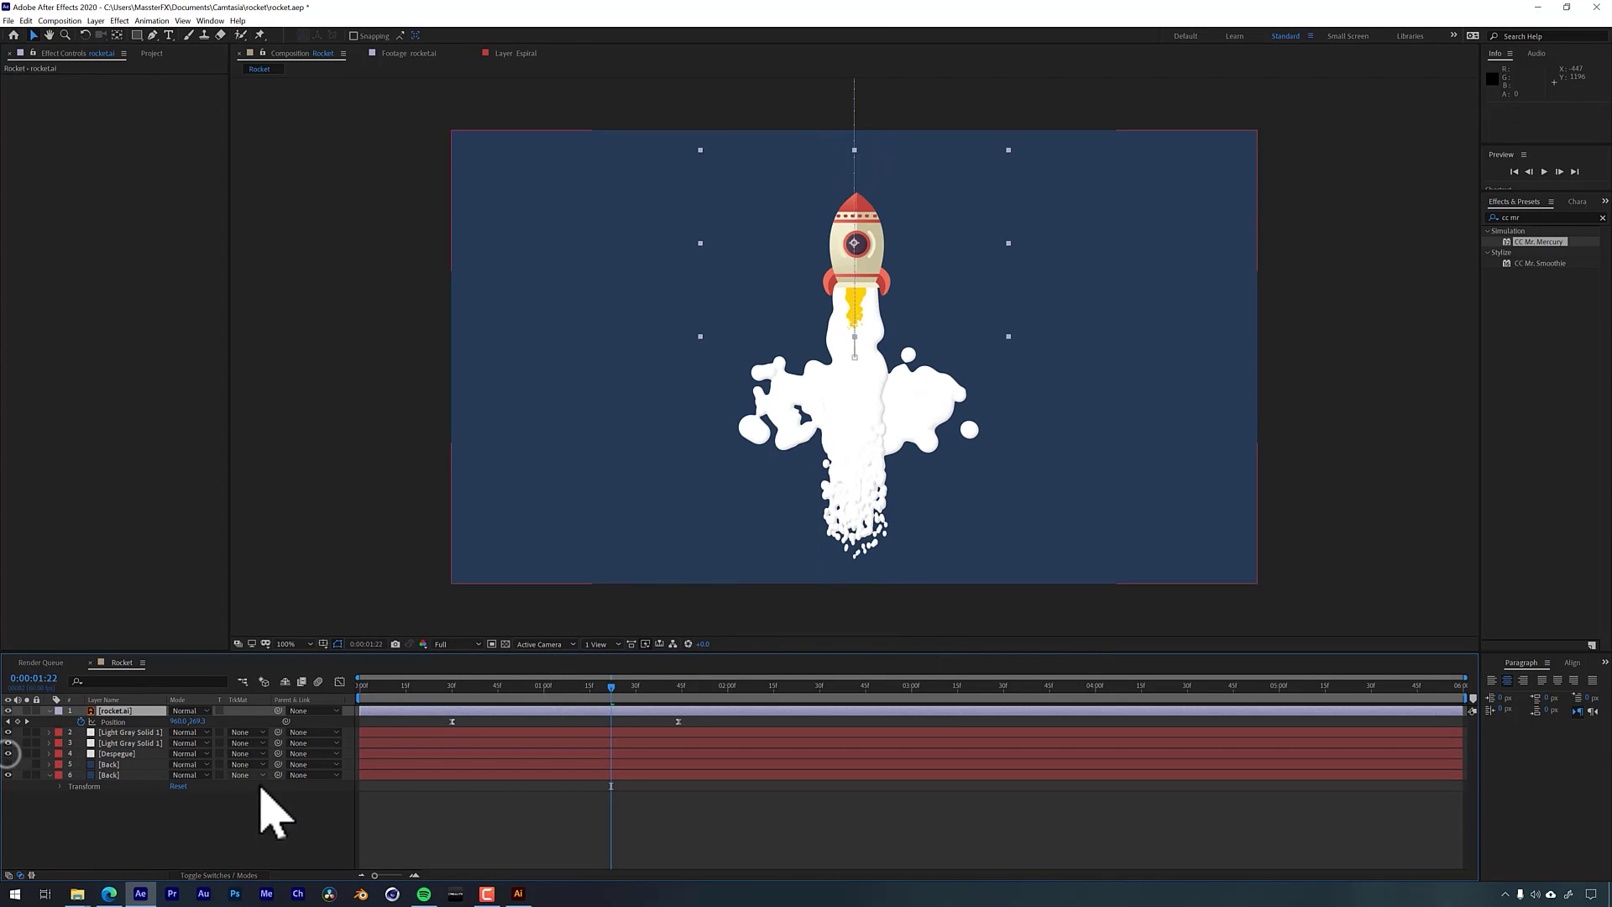
{"action": "left_click", "coordinate": [201, 814]}
{"action": "left_click", "coordinate": [112, 764]}
{"action": "left_click_drag", "start_coordinate": [115, 768], "coordinate": [127, 711]}
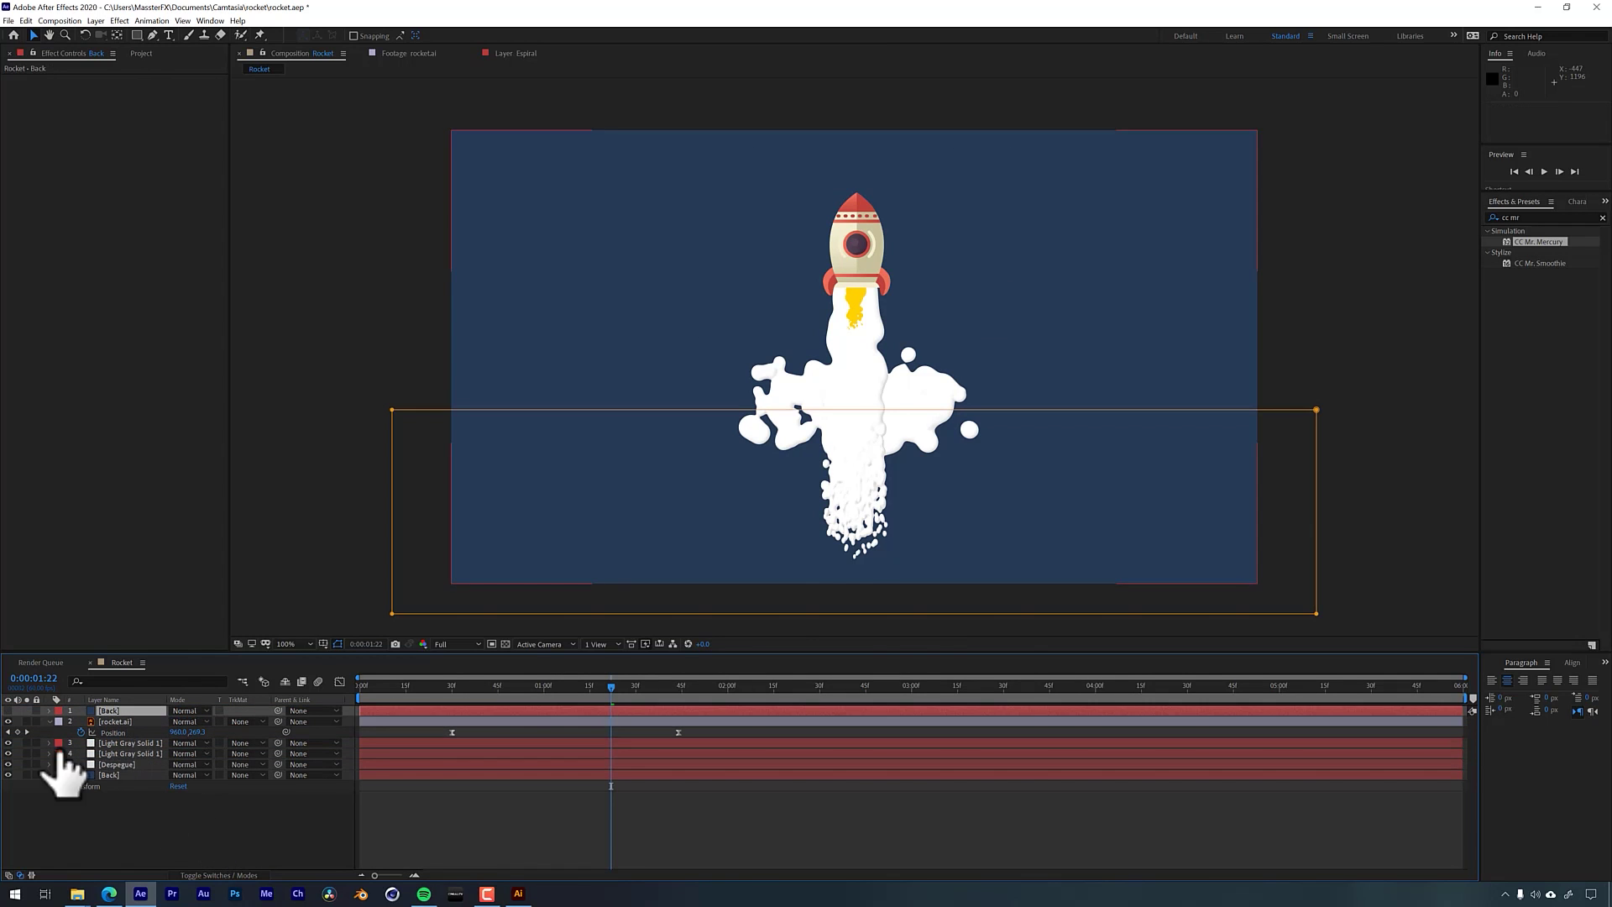
Make the top Back layer visible to hide the smoke below the ground line, then preview from the start
{"action": "left_click", "coordinate": [8, 711]}
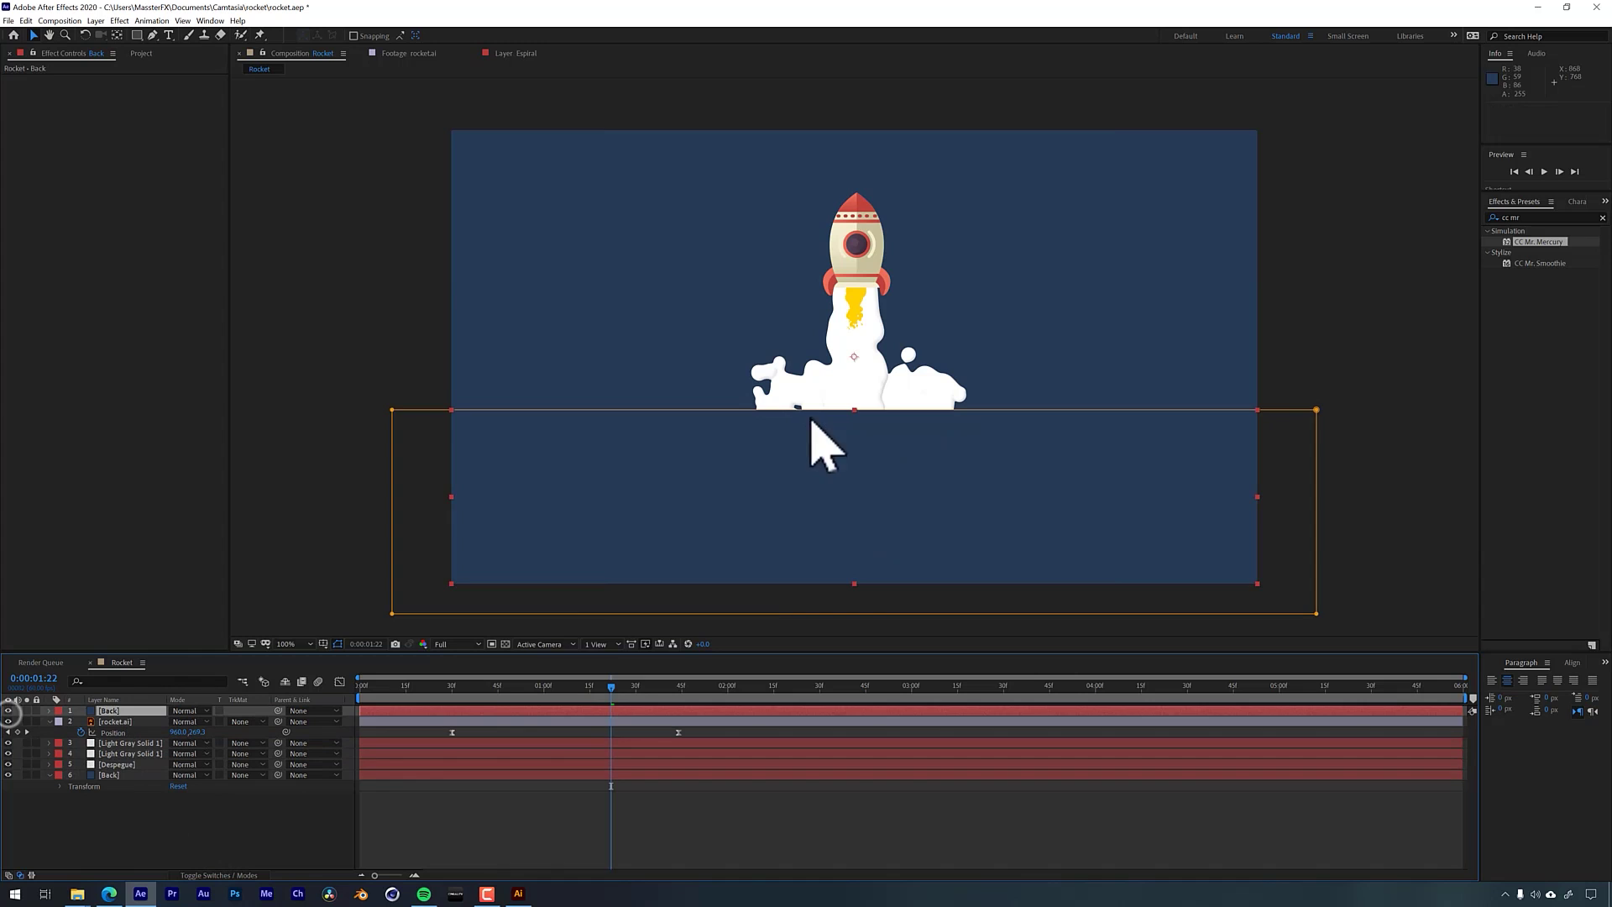
{"action": "left_click", "coordinate": [248, 806]}
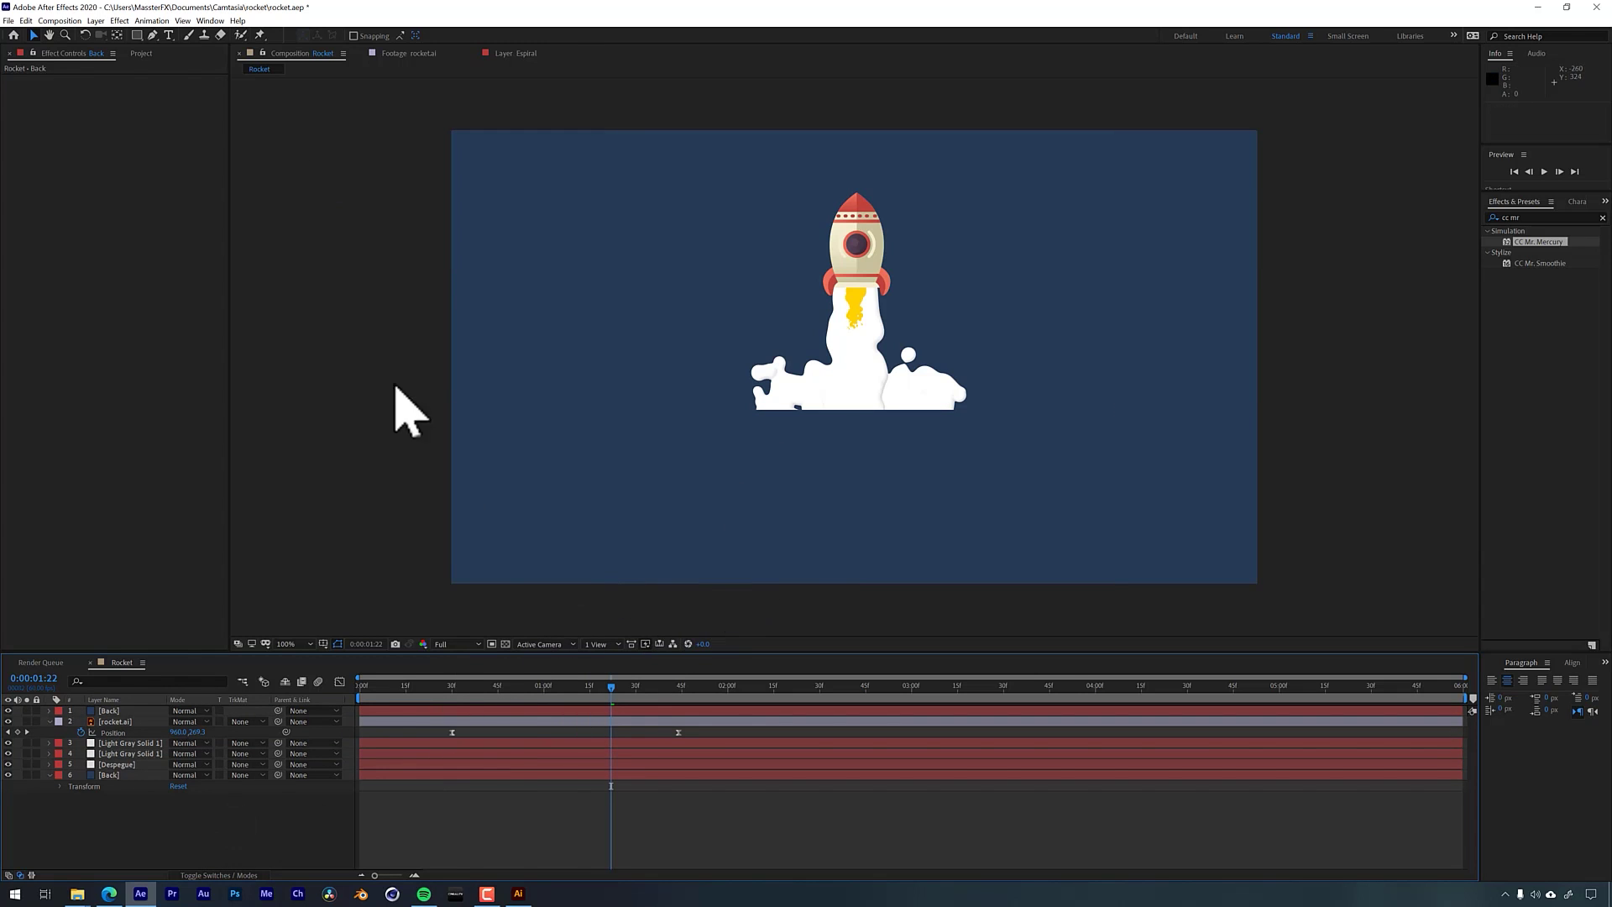
{"action": "key", "text": "Home"}
{"action": "key", "text": "space"}
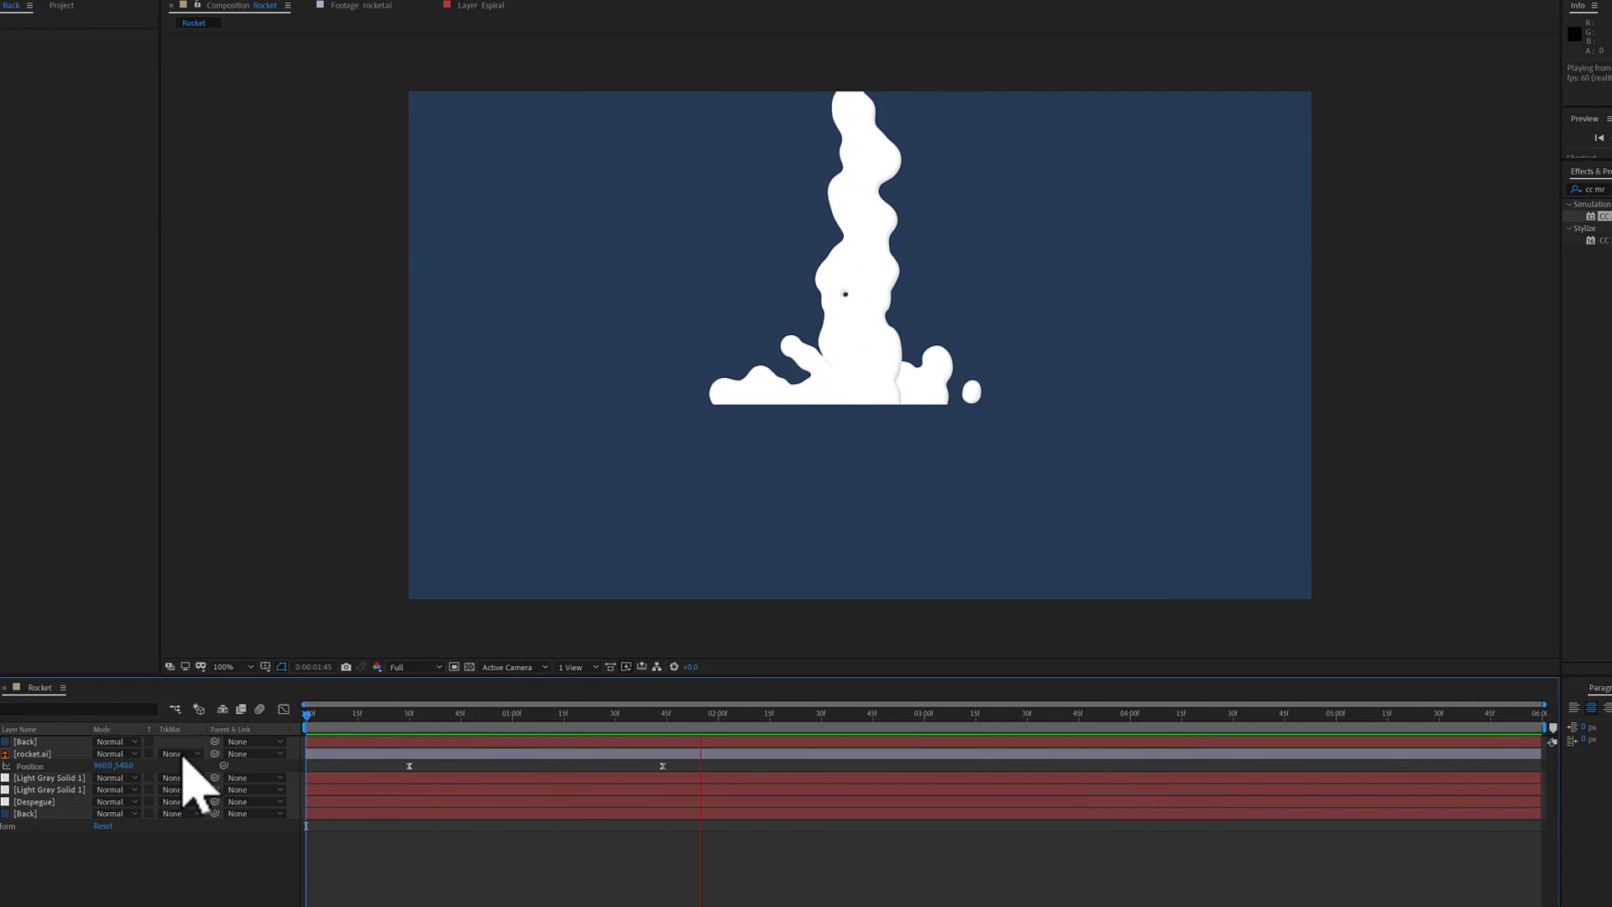
Move the Despegue layer up to second place, directly under the Back layer and above the rocket
{"action": "key", "text": "space"}
{"action": "left_click", "coordinate": [36, 801]}
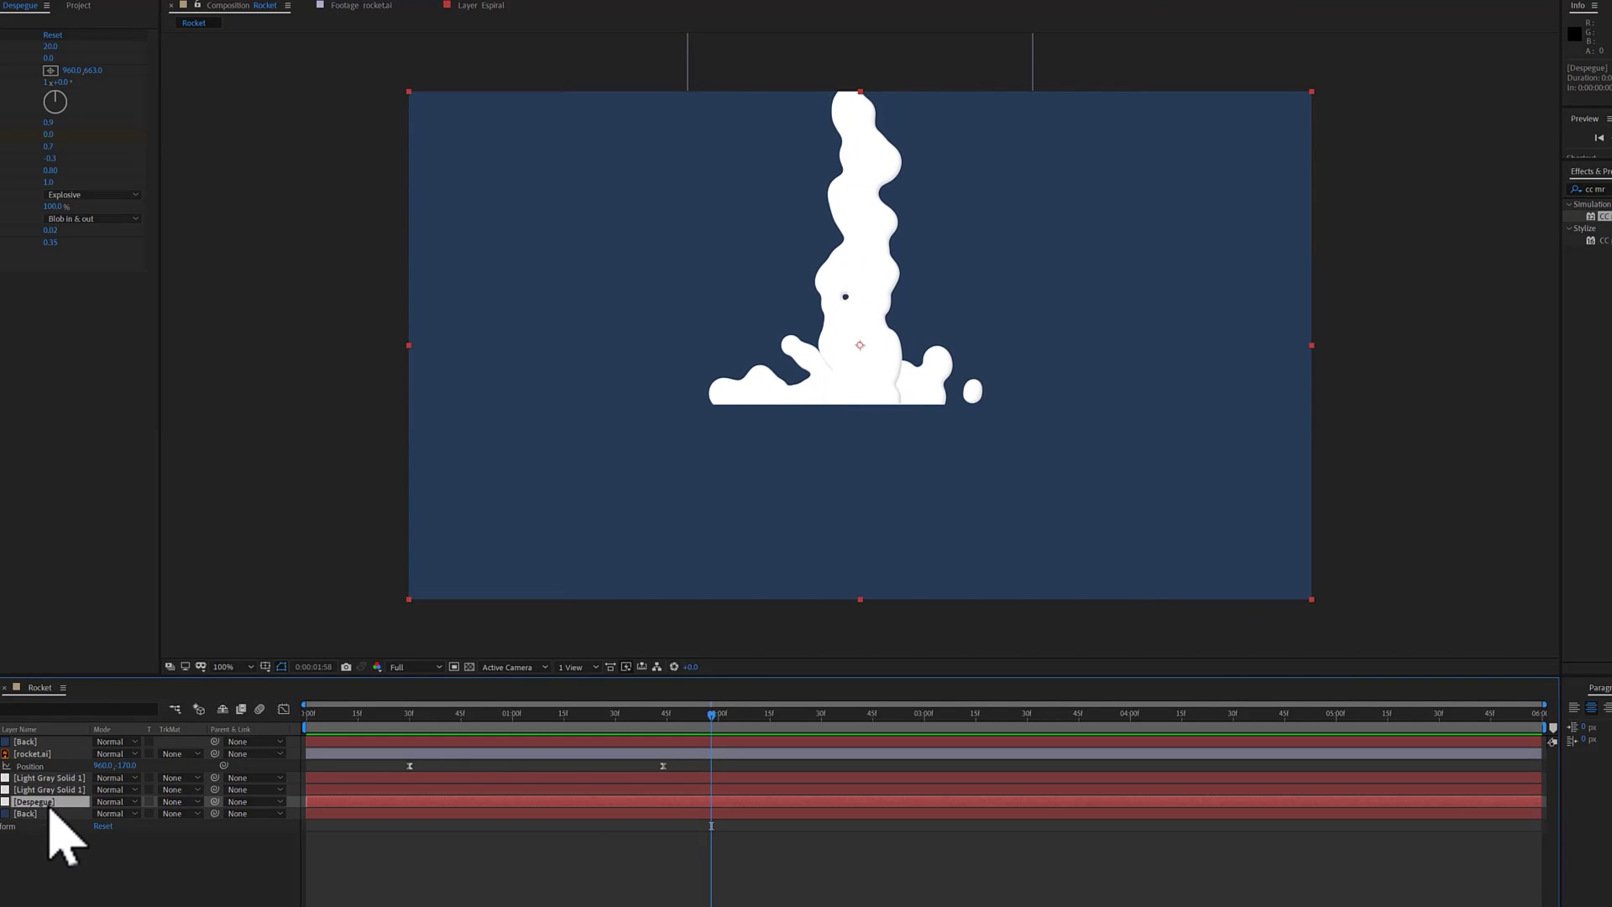
{"action": "left_click_drag", "start_coordinate": [52, 803], "coordinate": [134, 760]}
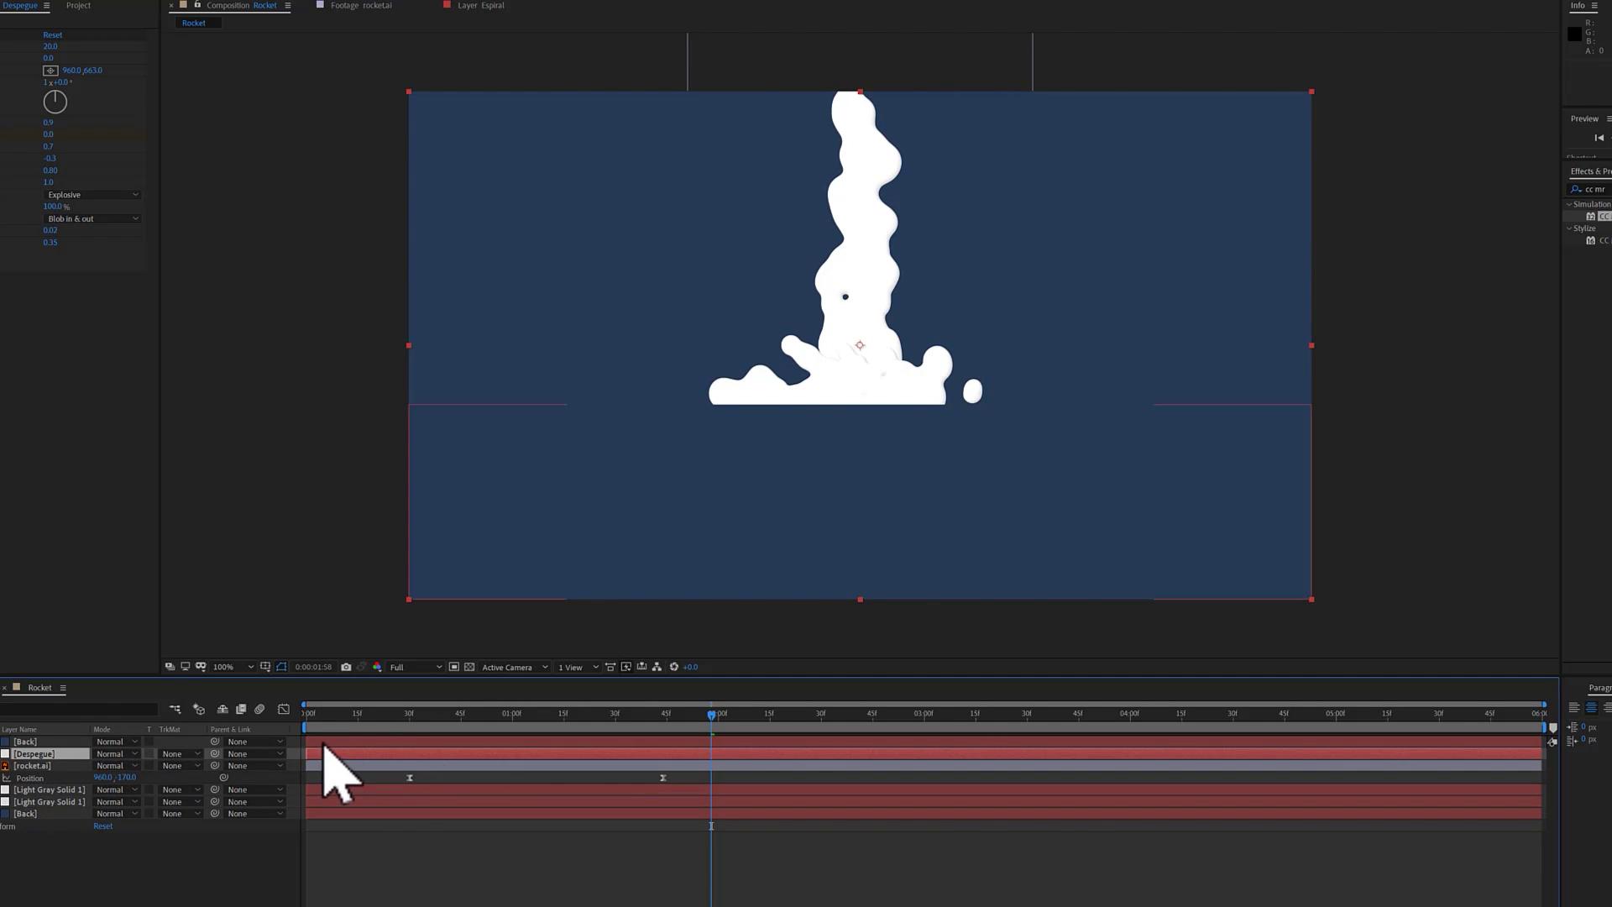
{"action": "key", "text": "space"}
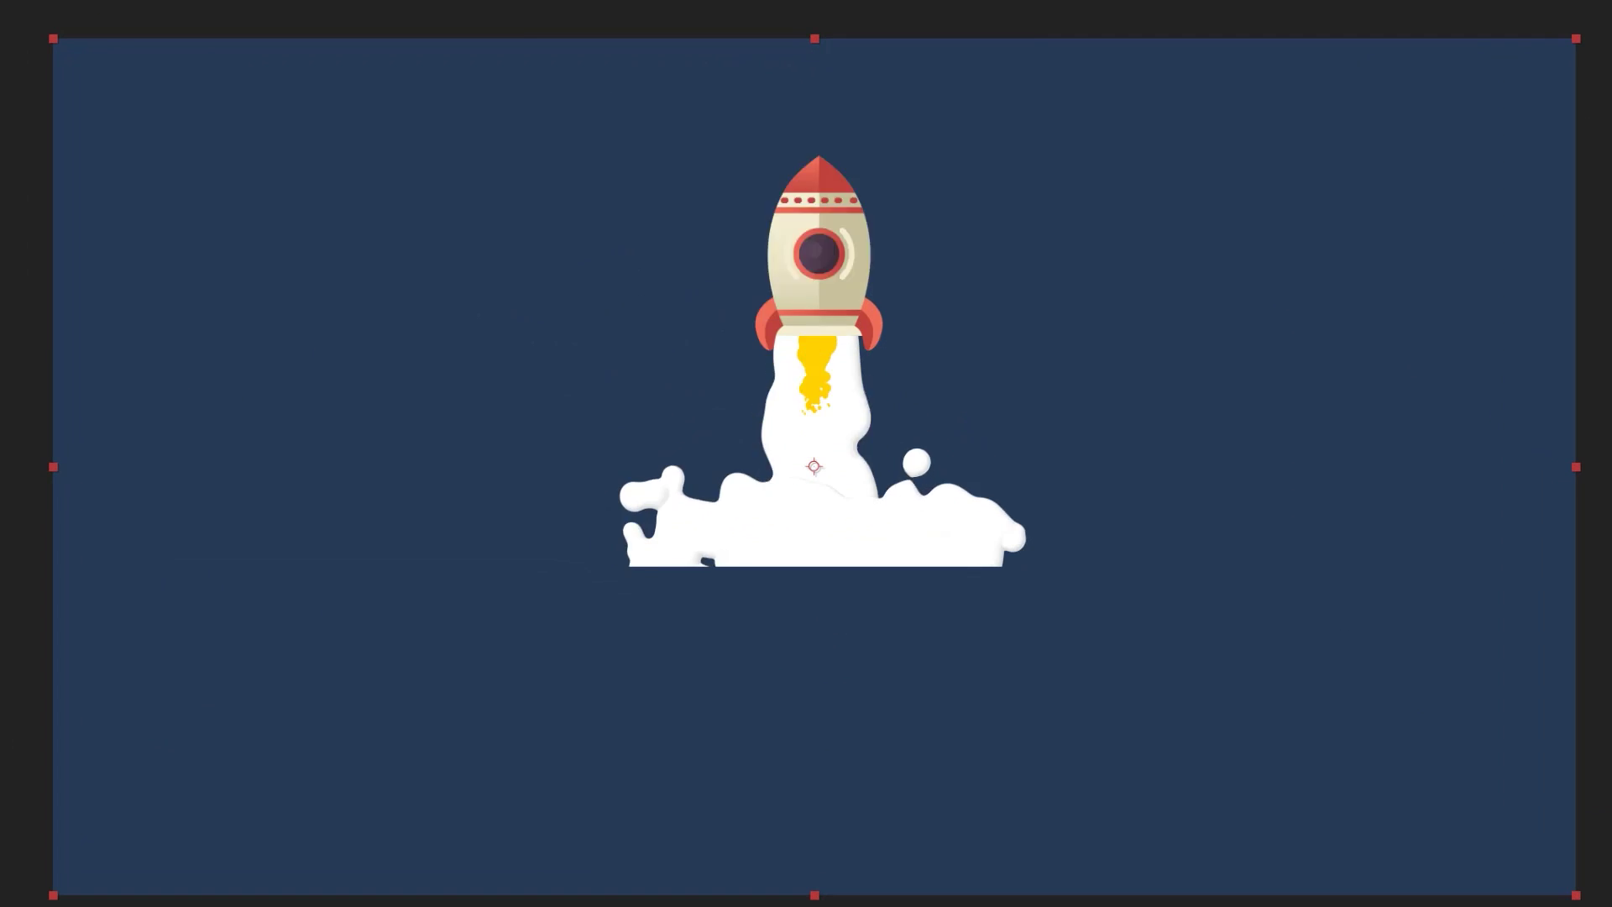